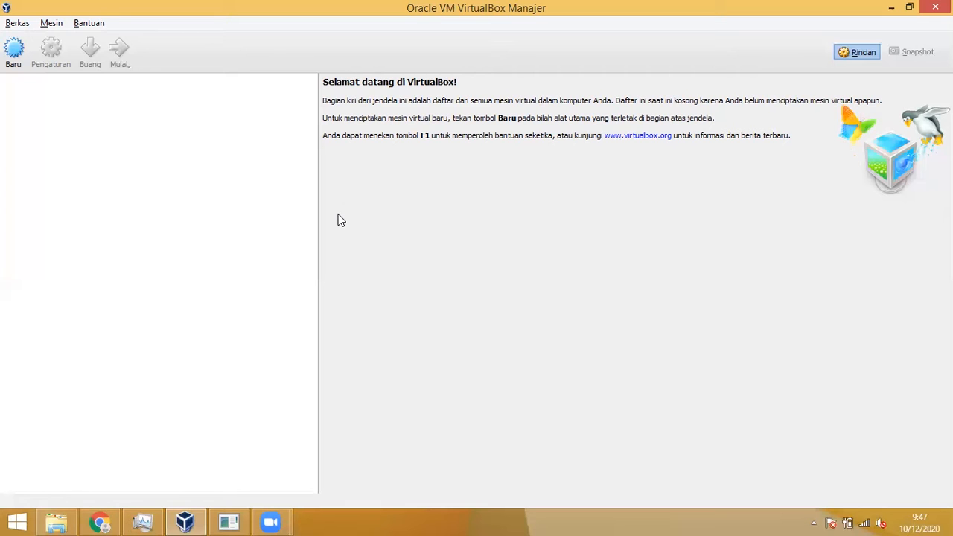
# Step: Check the sizes of the ISO installer files and select the debian-10.5.0-i386-netinst ISO
pyautogui.click(59, 521)
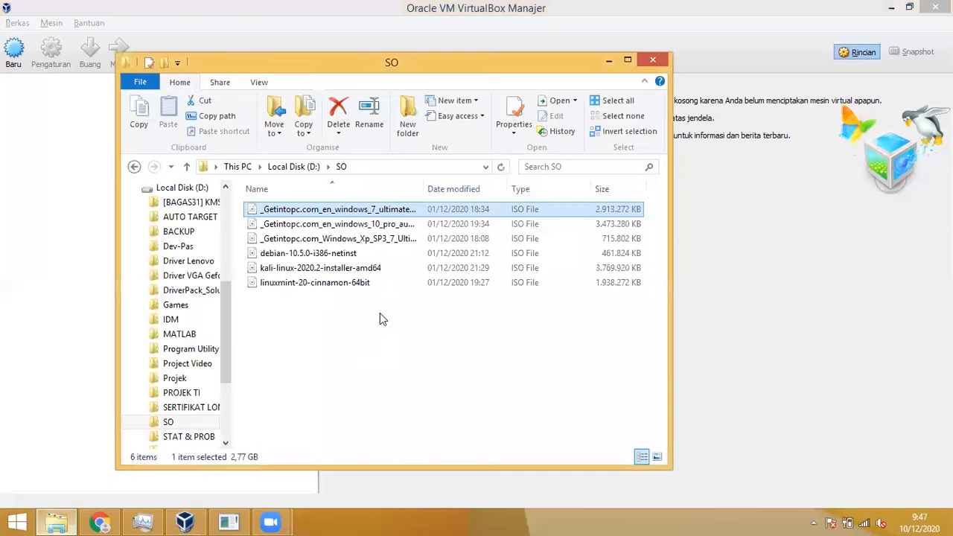
pyautogui.click(313, 270)
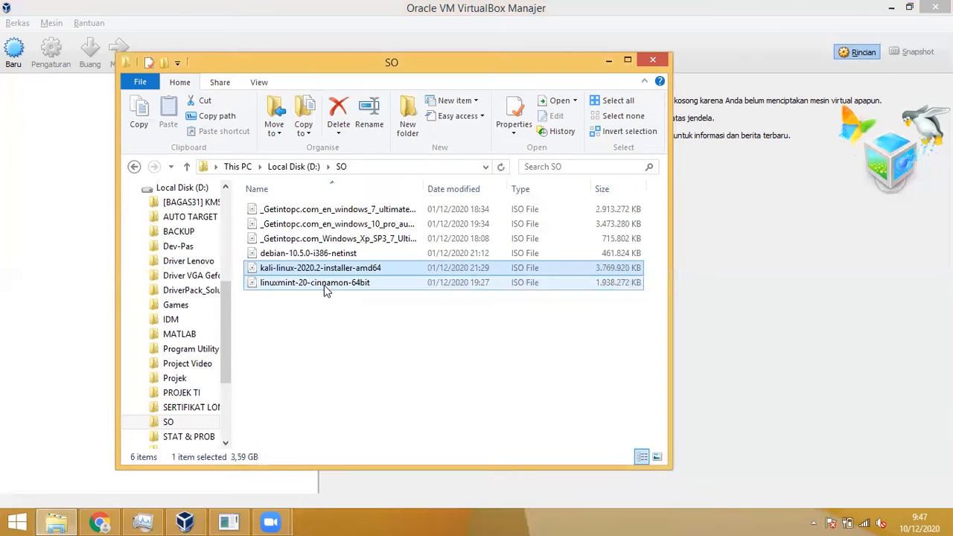
pyautogui.click(326, 284)
pyautogui.click(313, 254)
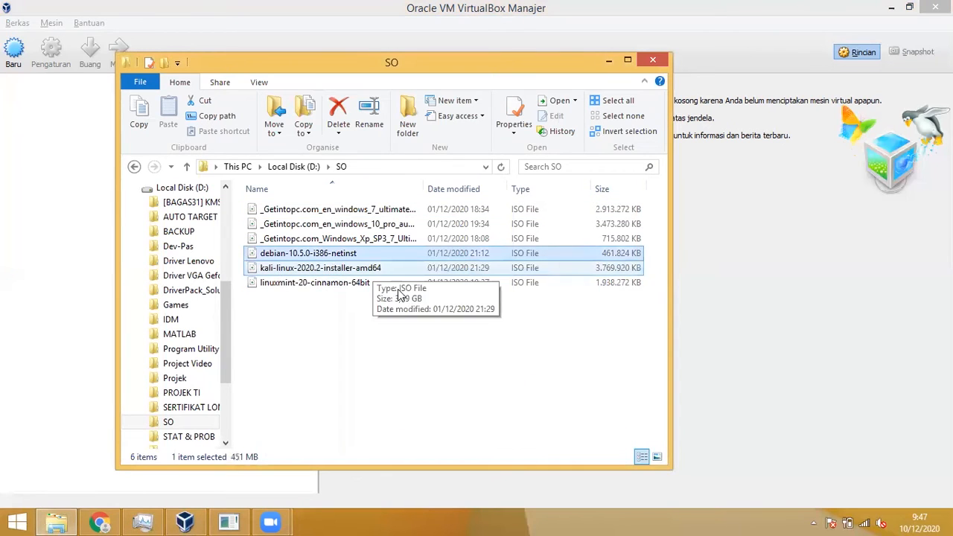
pyautogui.click(404, 315)
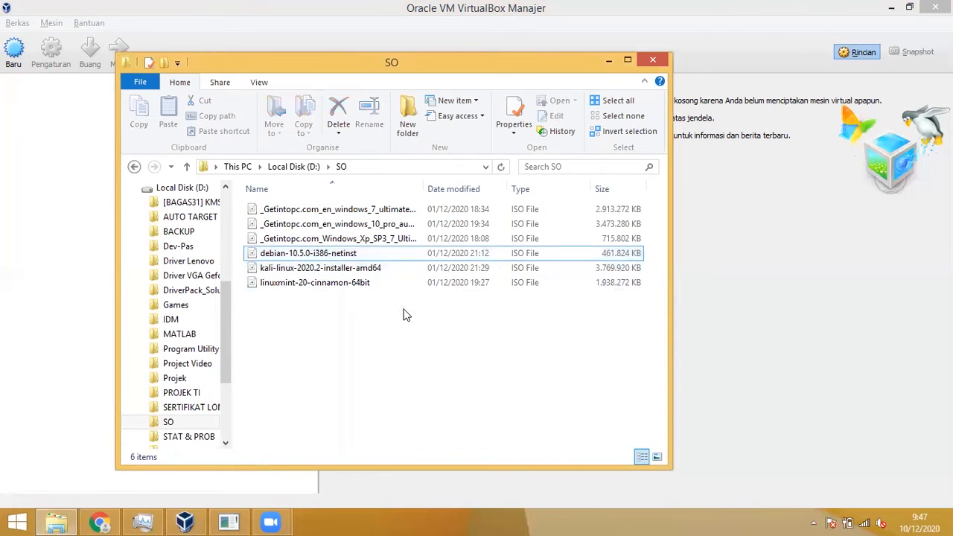
pyautogui.click(479, 254)
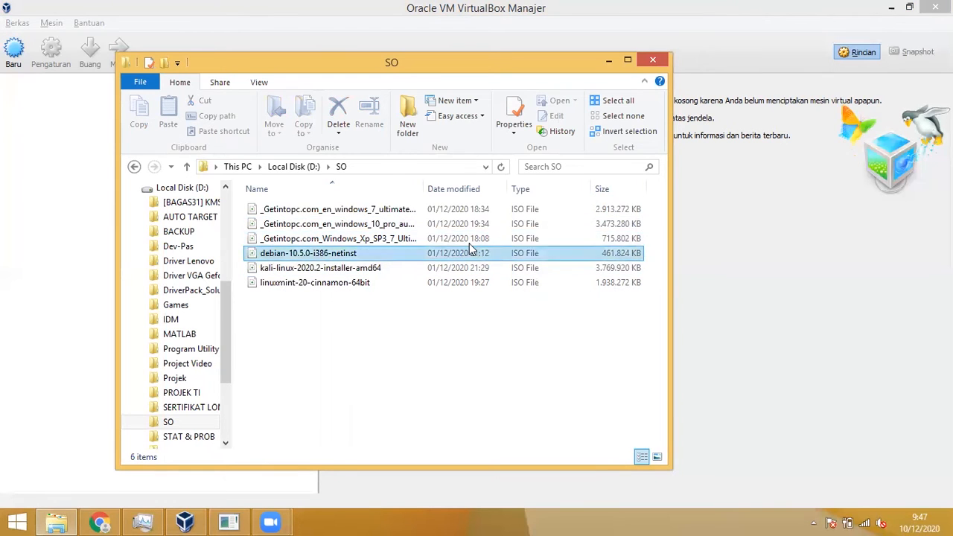
pyautogui.click(720, 243)
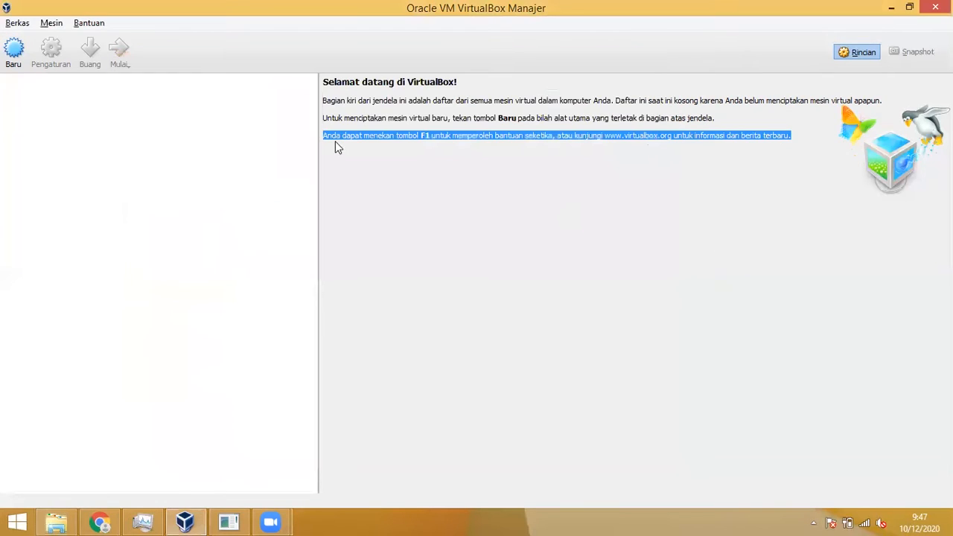
pyautogui.click(348, 196)
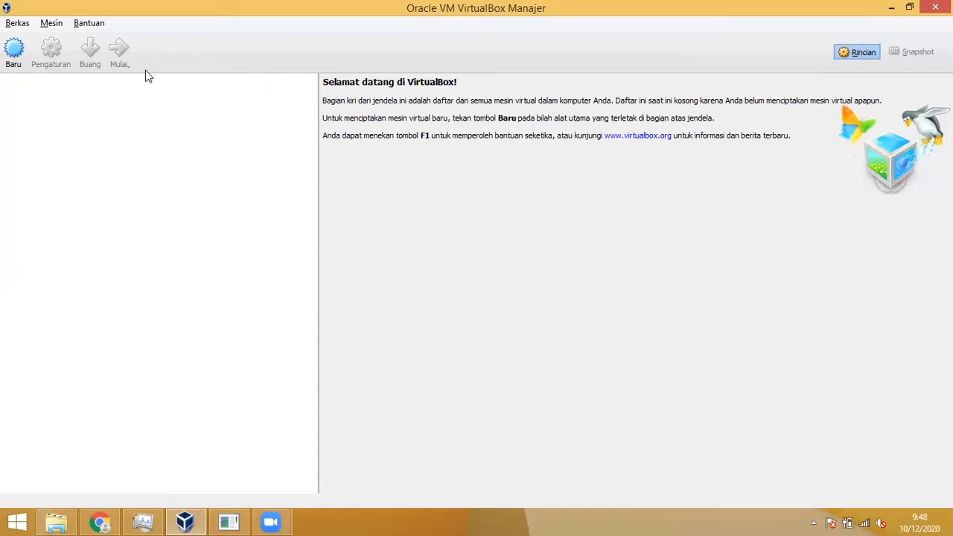
# Step: Create a new Windows XP (32-bit) machine named XP and choose to create a virtual hard disk now
pyautogui.click(15, 55)
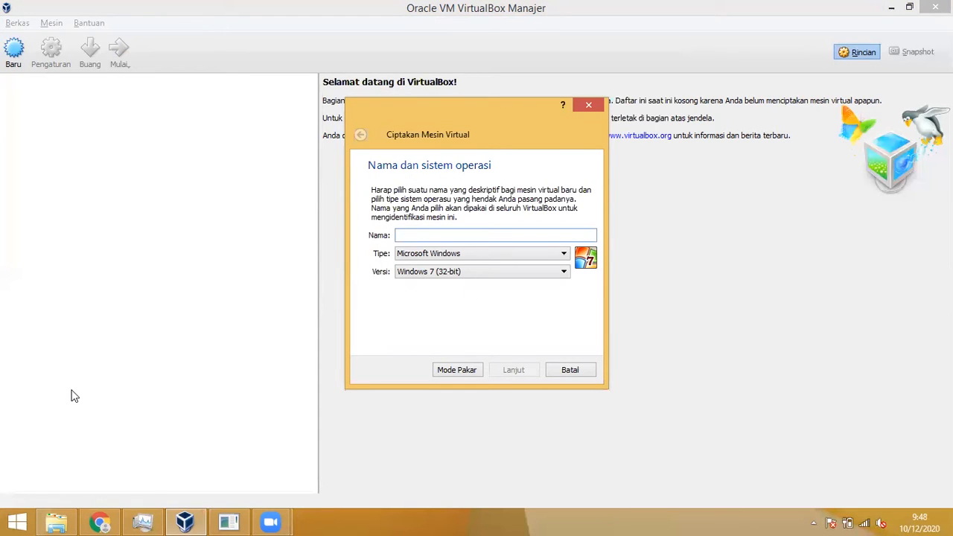
pyautogui.write('XP')
pyautogui.click(507, 372)
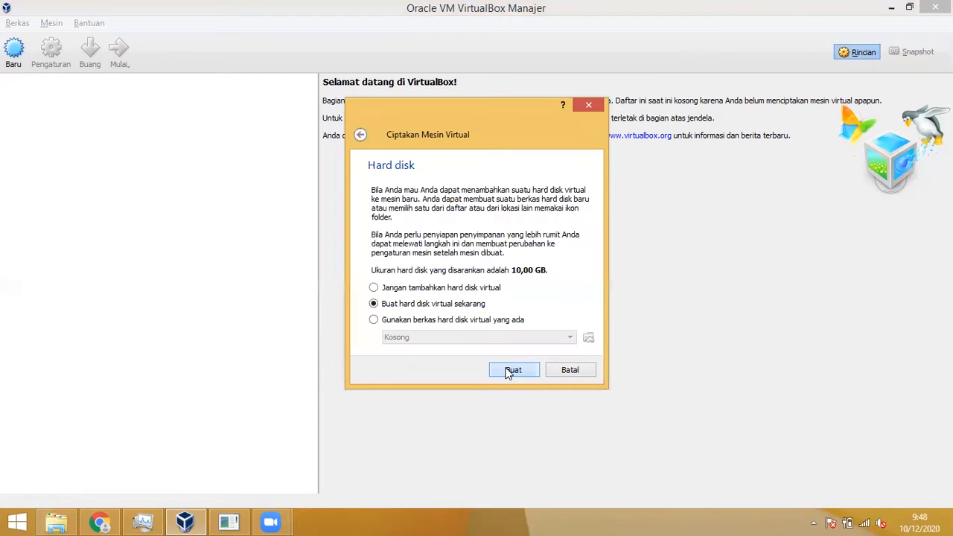
pyautogui.click(512, 370)
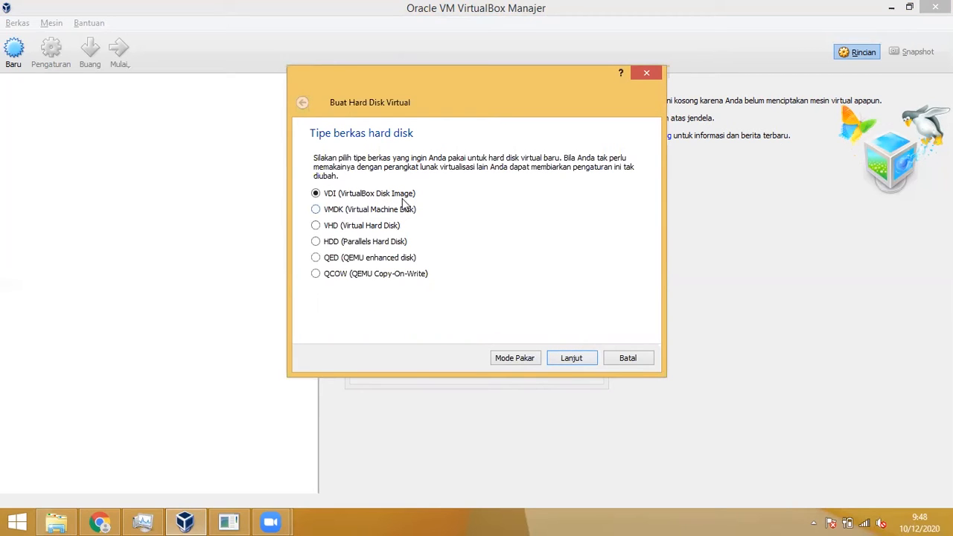
# Step: Keep the VDI type and dynamic allocation, and create the 10,00 GB XP.vdi disk
pyautogui.click(571, 359)
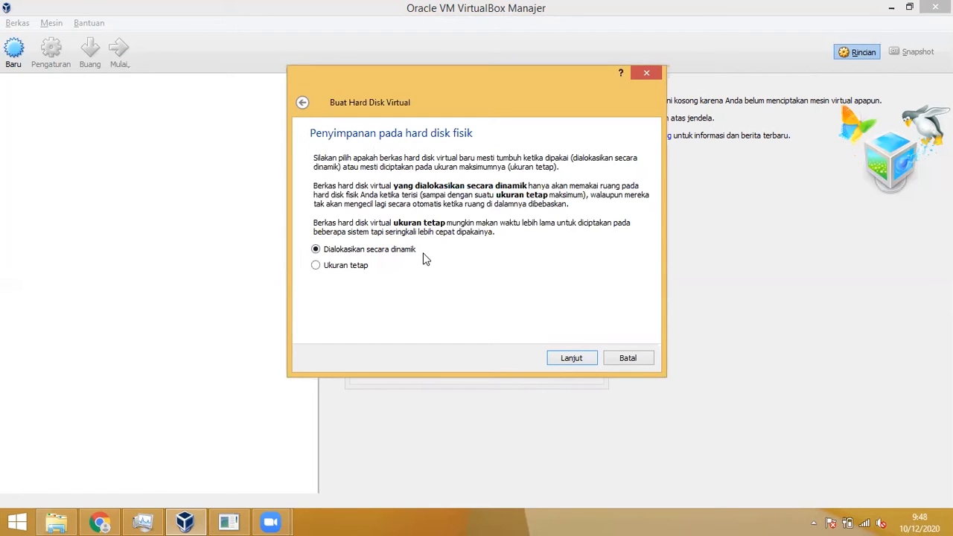
pyautogui.click(573, 360)
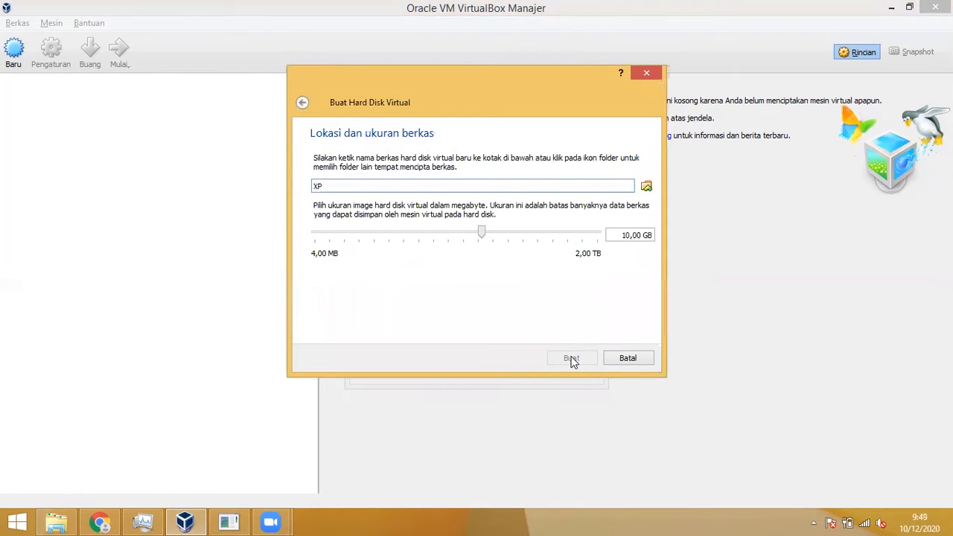
pyautogui.click(576, 360)
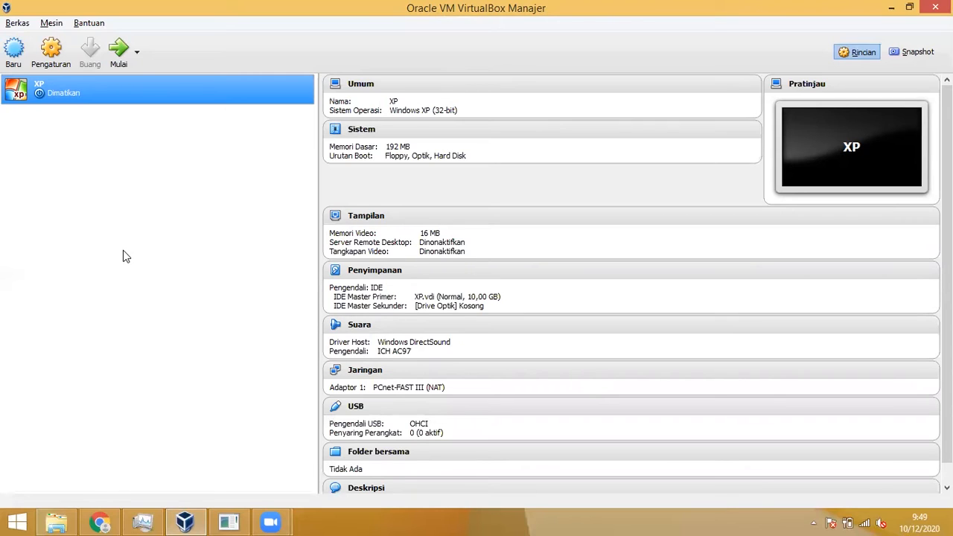
# Step: Start another new machine, replace the clashing name XP after the folder-exists error, and reach the 192 MB memory step
pyautogui.click(12, 52)
pyautogui.write('XP')
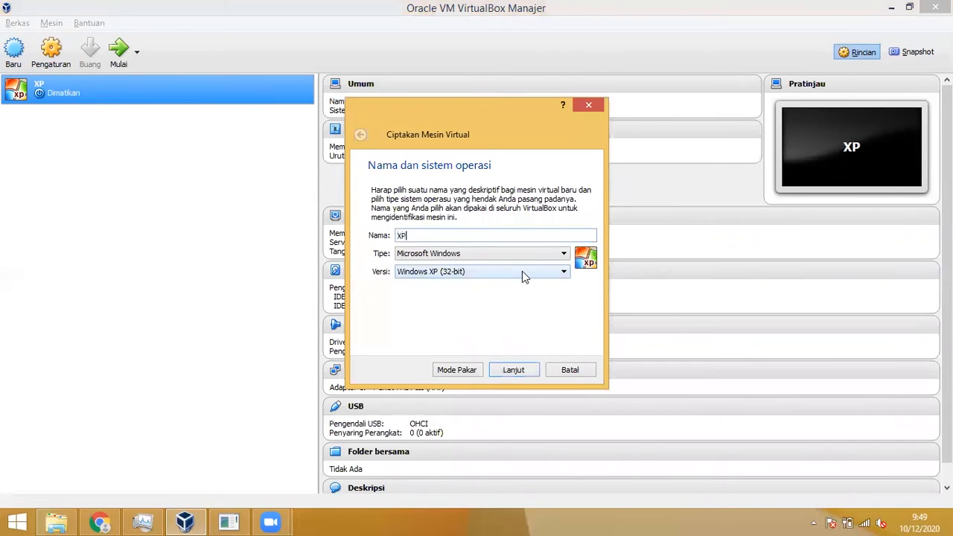
pyautogui.press('Return')
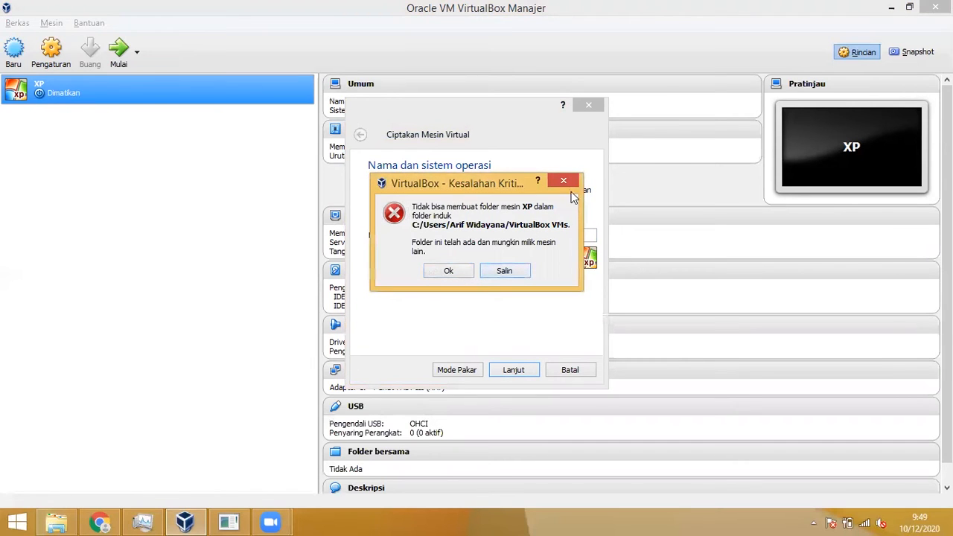
pyautogui.click(448, 271)
pyautogui.click(451, 272)
pyautogui.click(467, 237)
pyautogui.doubleClick(468, 236)
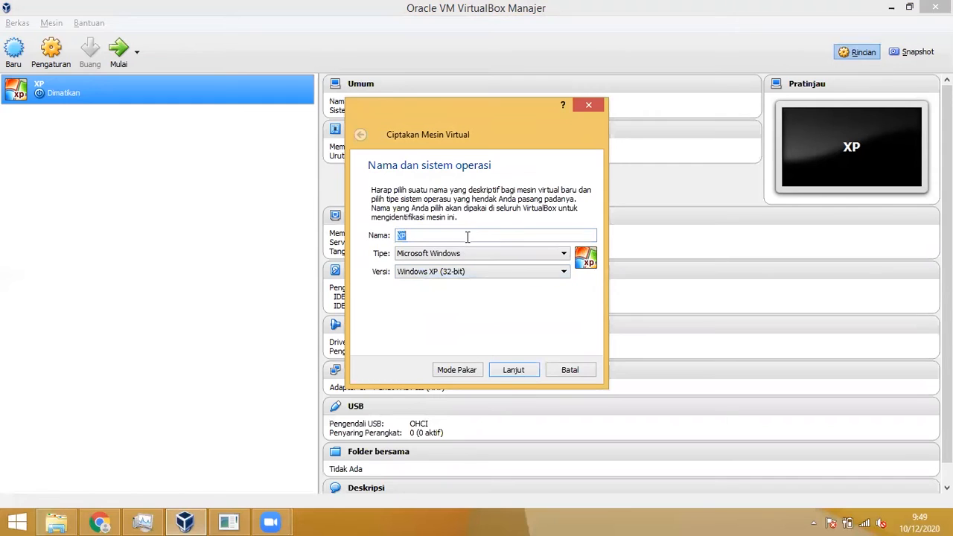
pyautogui.write('x')
pyautogui.press('Return')
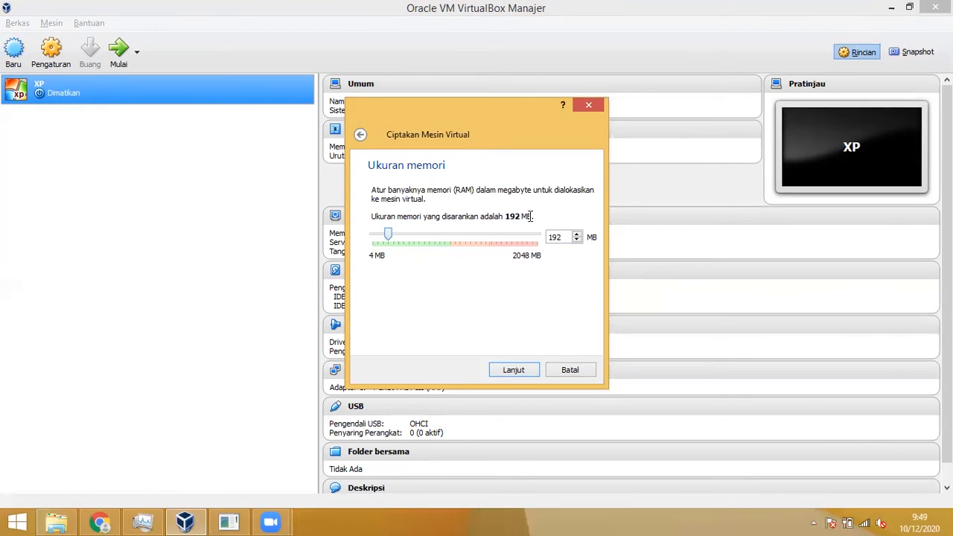
# Step: Accept 192 MB memory and create a dynamically allocated 10,00 GB VDI disk for machine 7
pyautogui.click(514, 370)
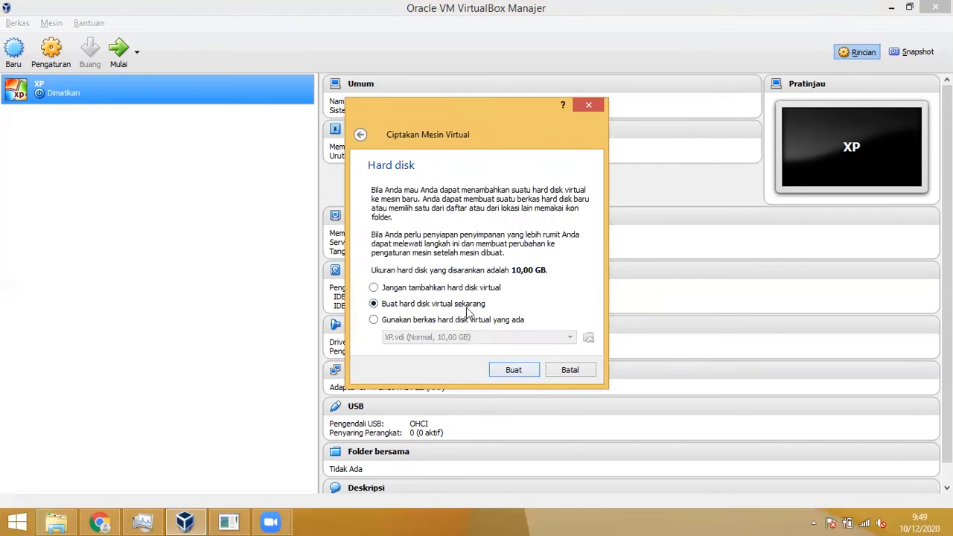
pyautogui.click(515, 370)
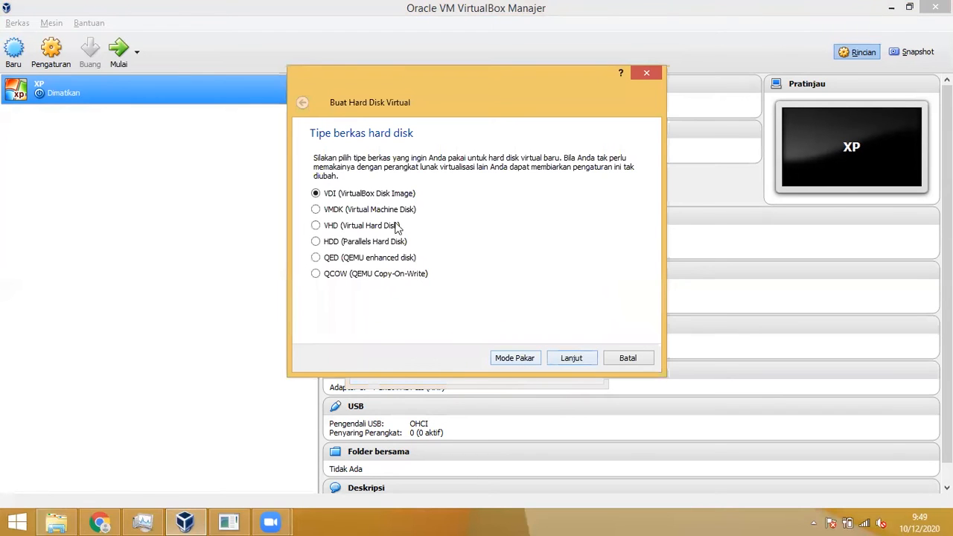
pyautogui.click(571, 358)
pyautogui.click(571, 359)
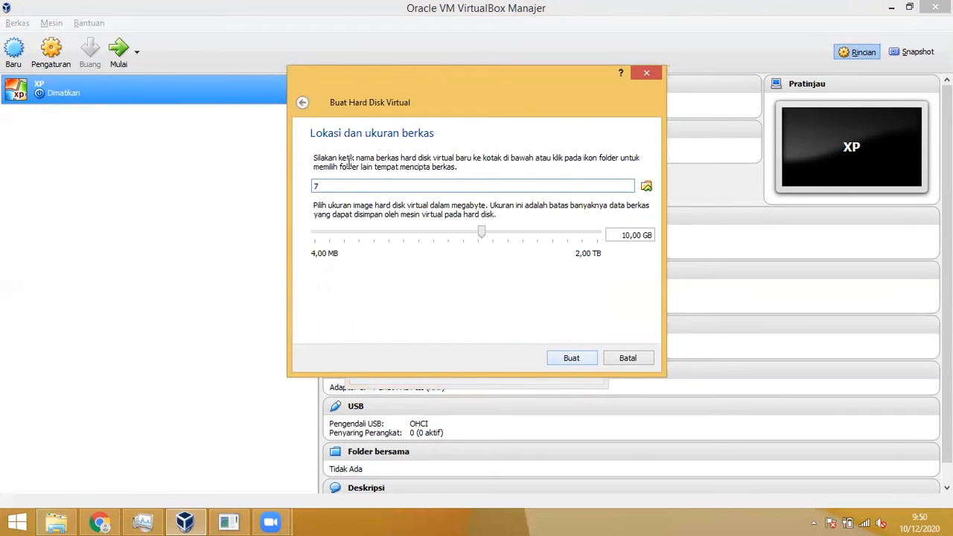
pyautogui.click(303, 105)
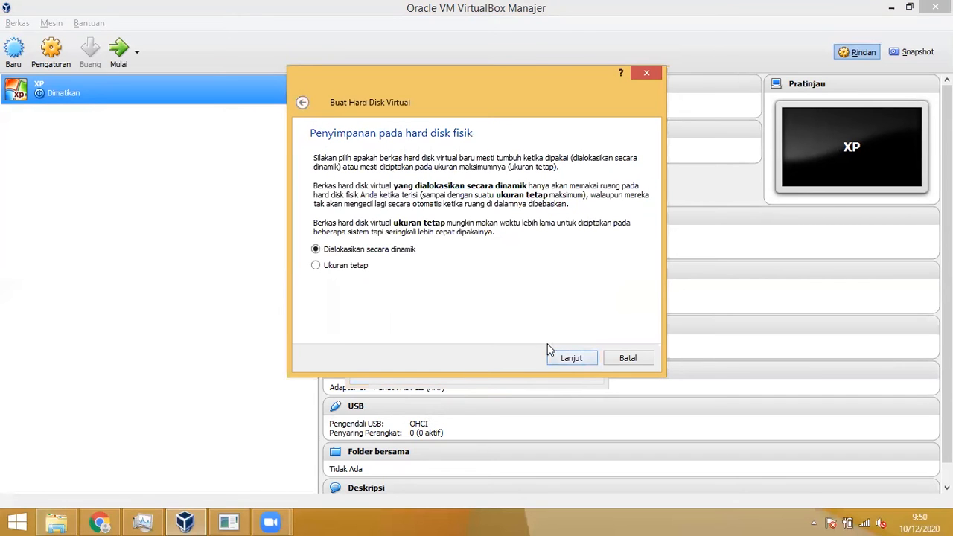
pyautogui.click(570, 359)
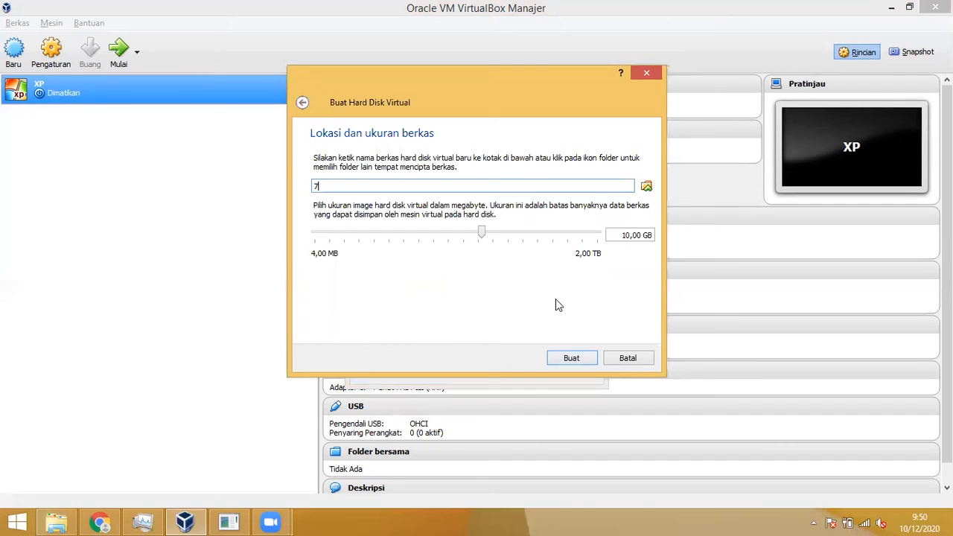
pyautogui.click(633, 236)
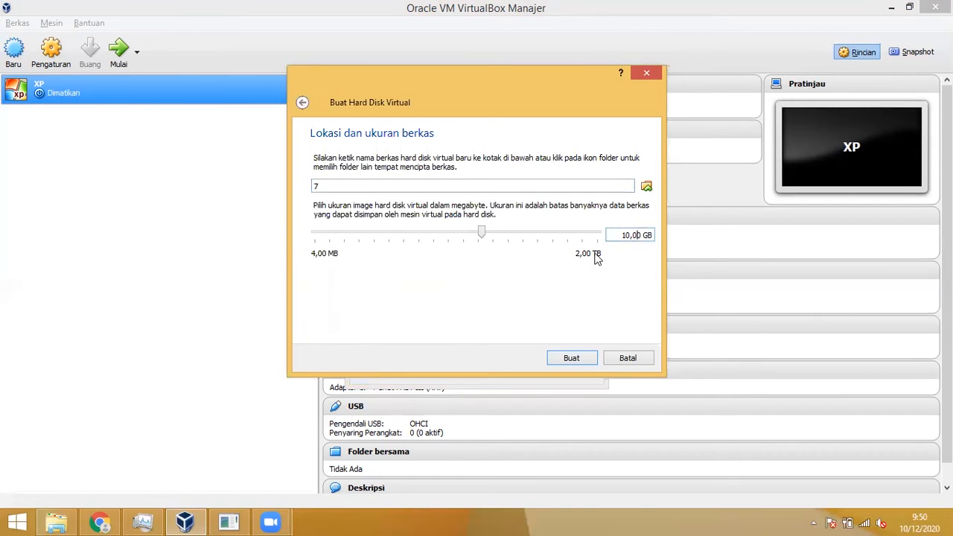
pyautogui.click(649, 235)
pyautogui.click(594, 362)
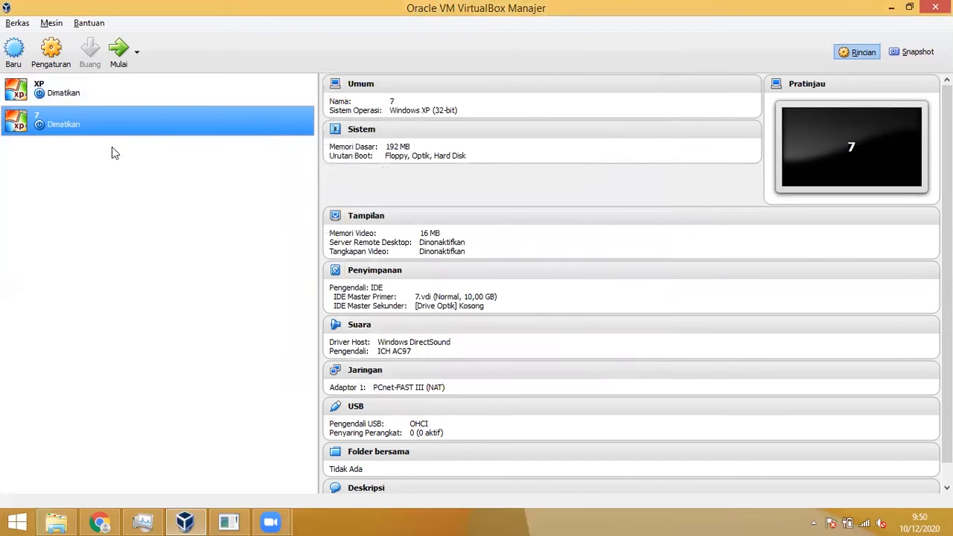
# Step: Delete machine 7 with all its files, then open the XP machine's settings
pyautogui.rightClick(110, 131)
pyautogui.click(158, 163)
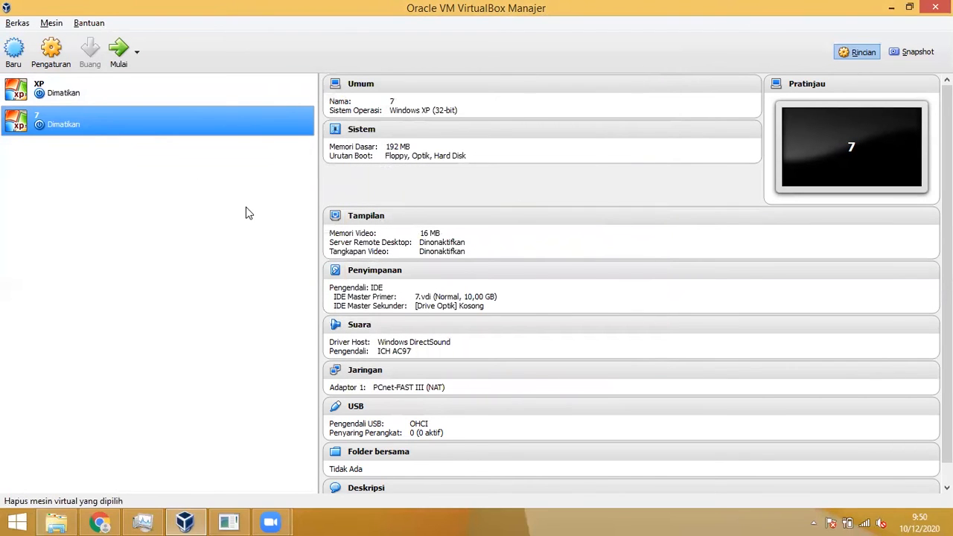
pyautogui.click(444, 301)
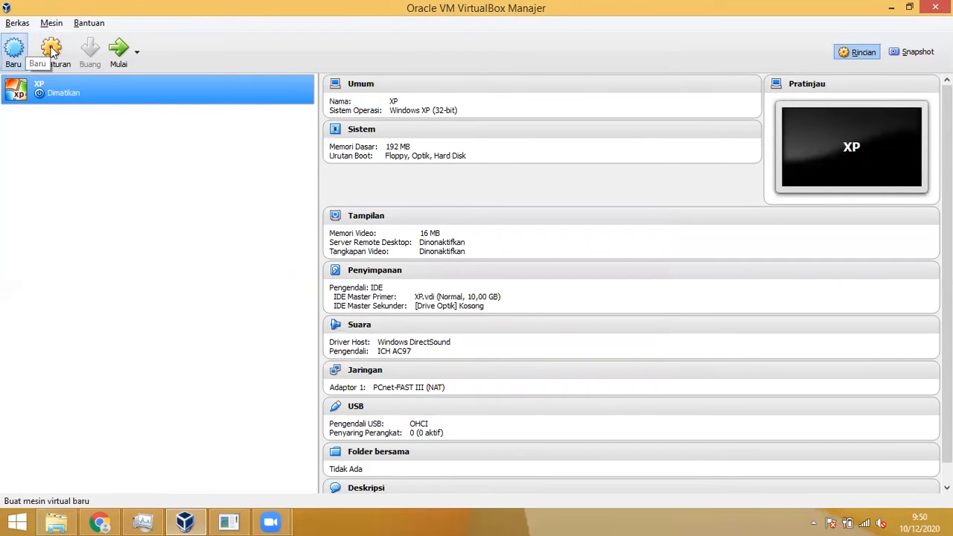
pyautogui.click(51, 50)
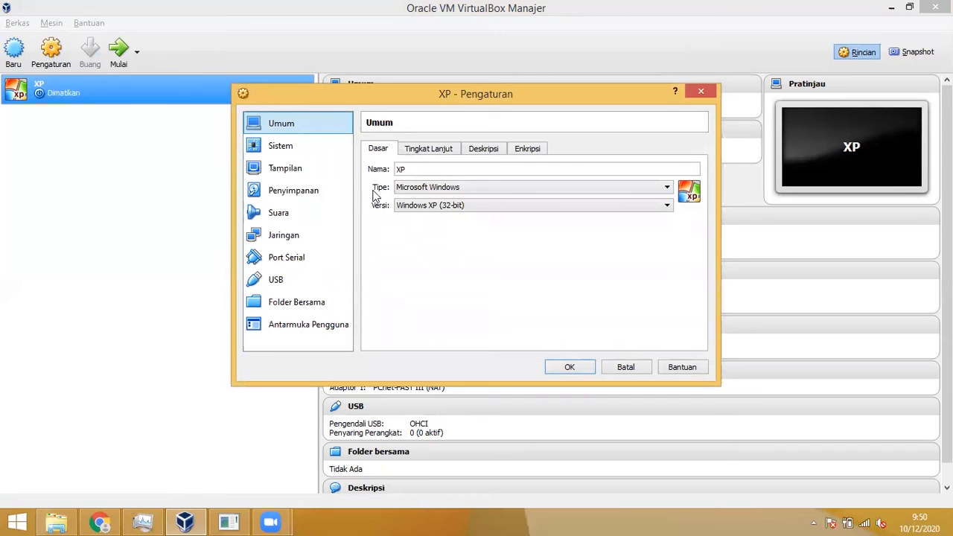
# Step: Attach the Windows XP SP3 ISO from D:\SO to XP's empty optical drive in Storage settings
pyautogui.click(331, 187)
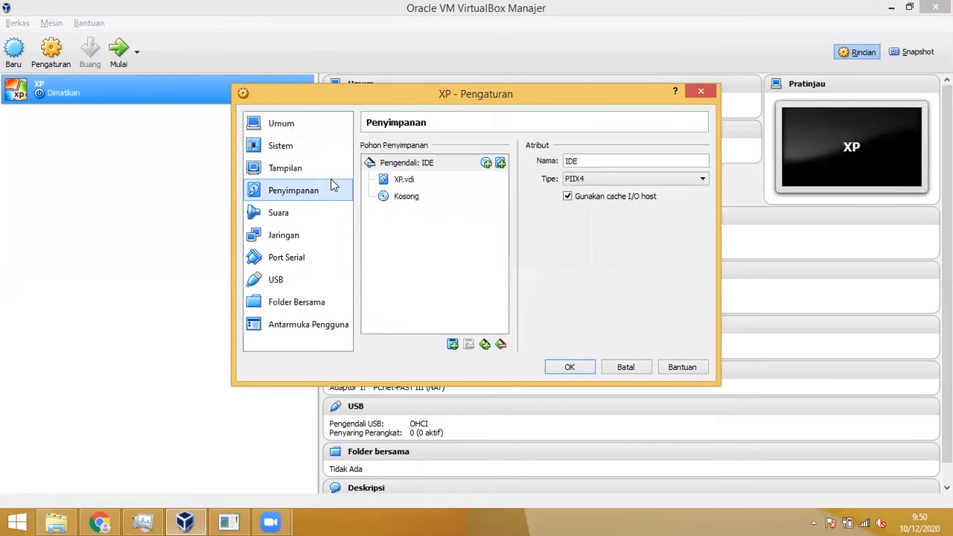
pyautogui.click(417, 198)
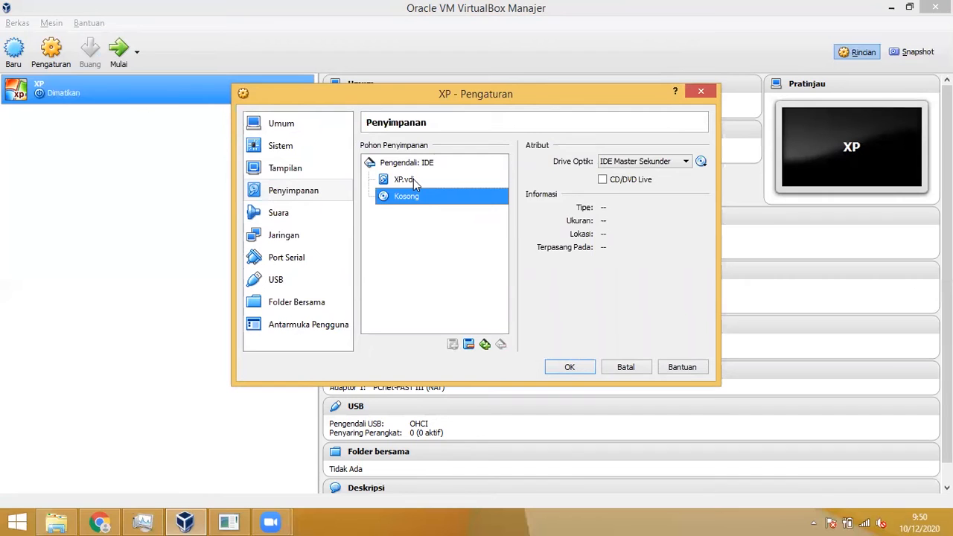
pyautogui.click(420, 180)
pyautogui.click(421, 197)
pyautogui.click(701, 162)
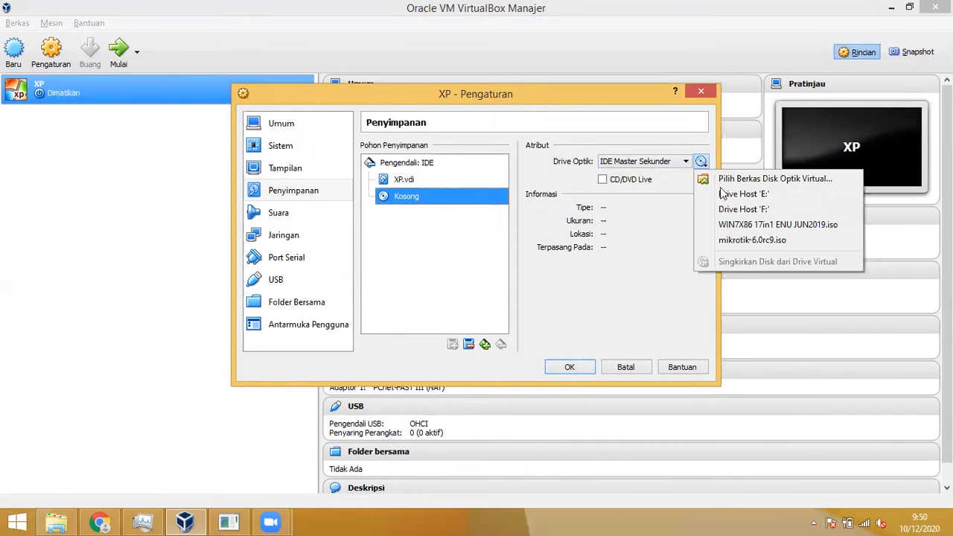
pyautogui.click(782, 180)
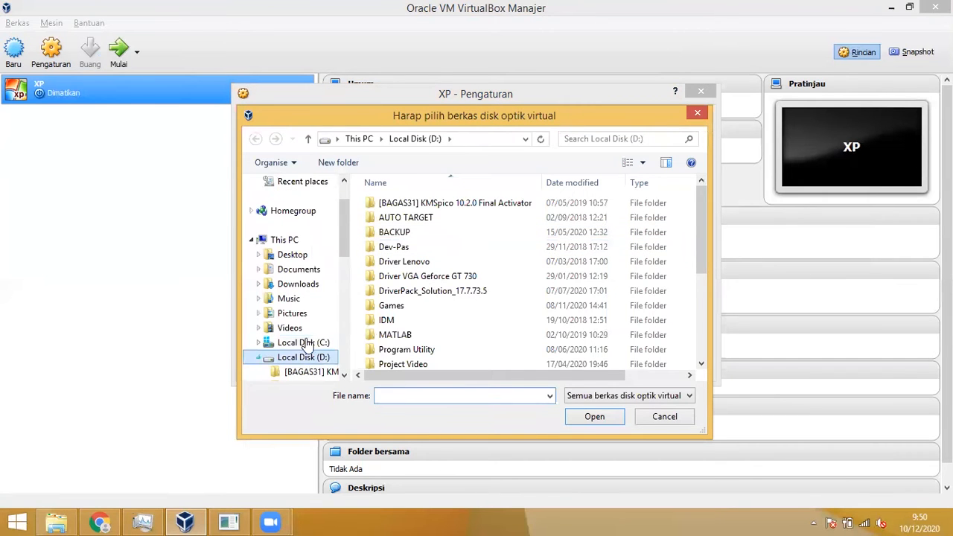
pyautogui.click(536, 291)
pyautogui.moveTo(698, 232); pyautogui.dragTo(699, 335)
pyautogui.click(418, 260)
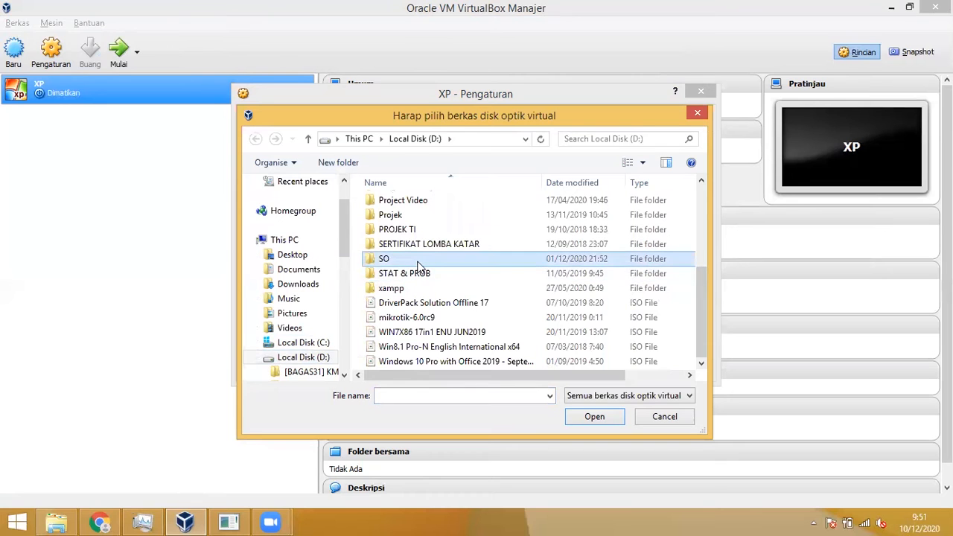
pyautogui.doubleClick(419, 262)
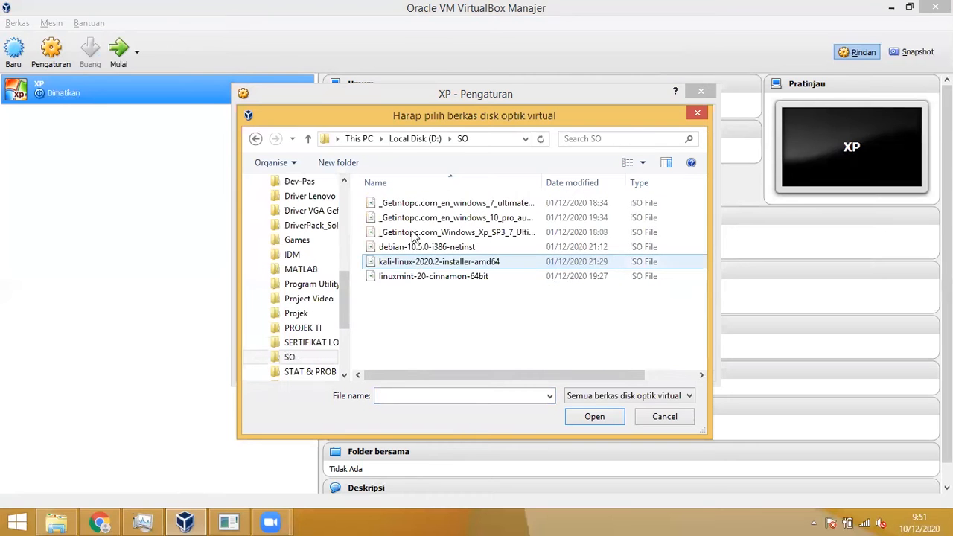
pyautogui.click(525, 233)
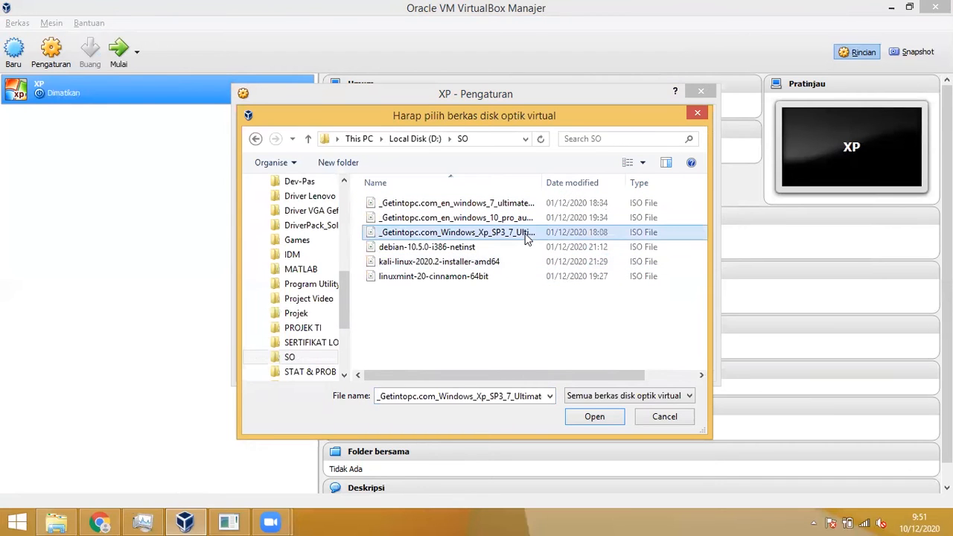
pyautogui.click(595, 416)
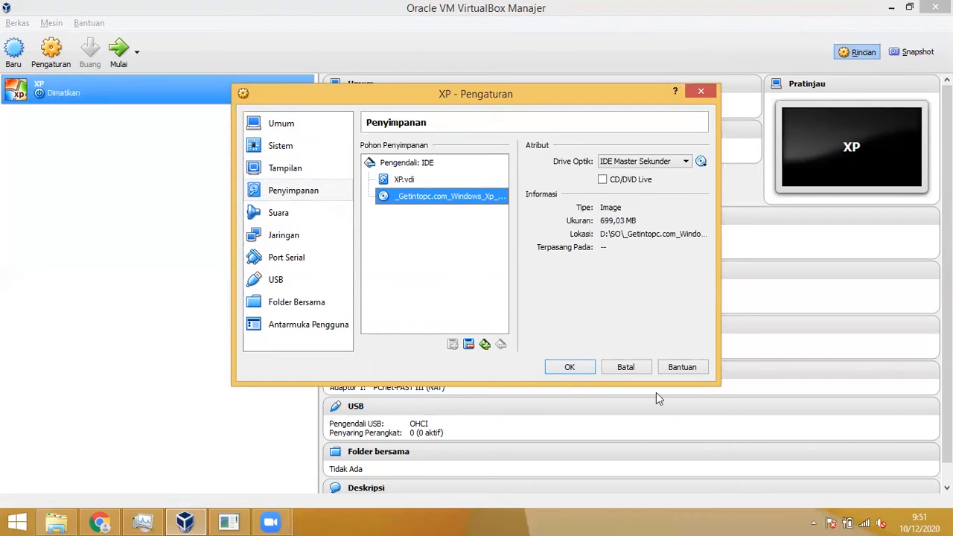
# Step: Save the settings, start XP, dismiss the mouse and keyboard notices, and maximize its window
pyautogui.click(587, 364)
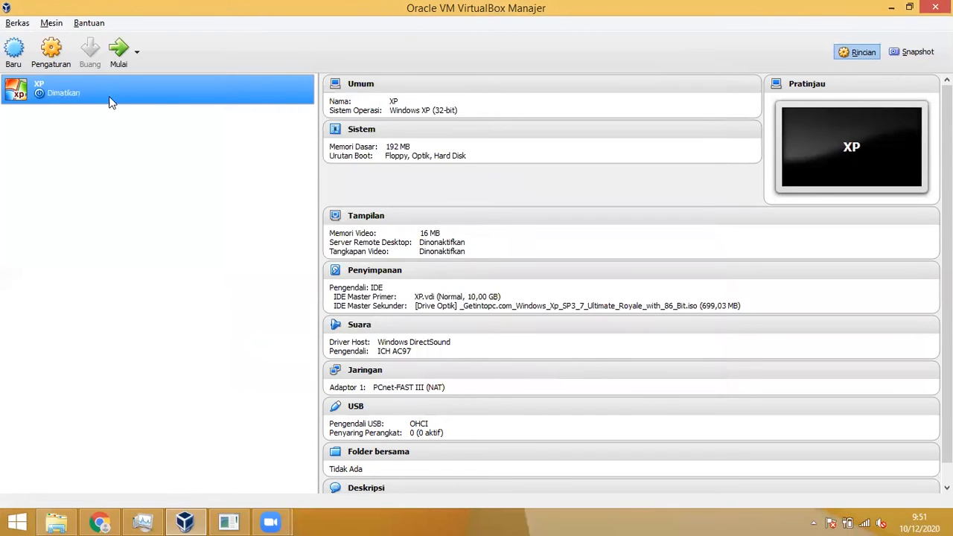
pyautogui.click(119, 66)
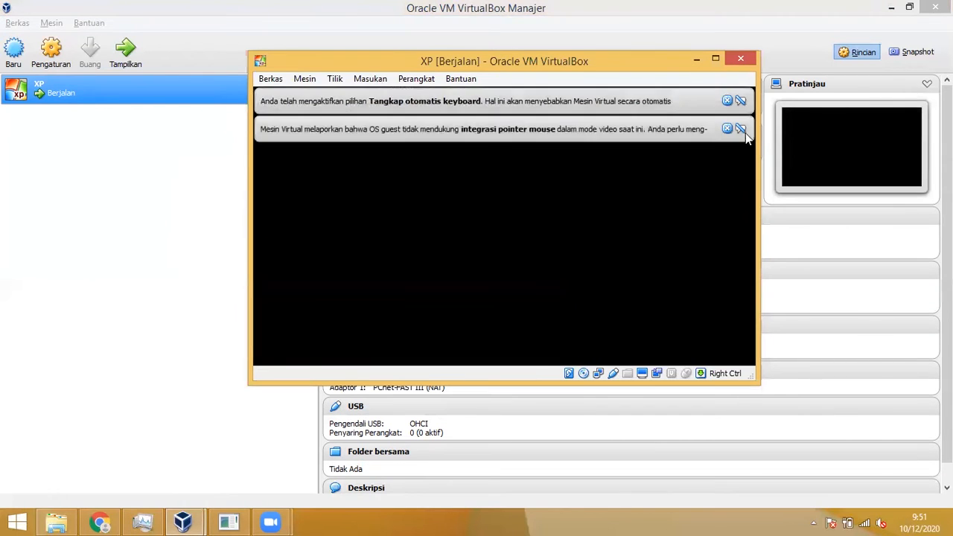
pyautogui.click(727, 128)
pyautogui.click(726, 99)
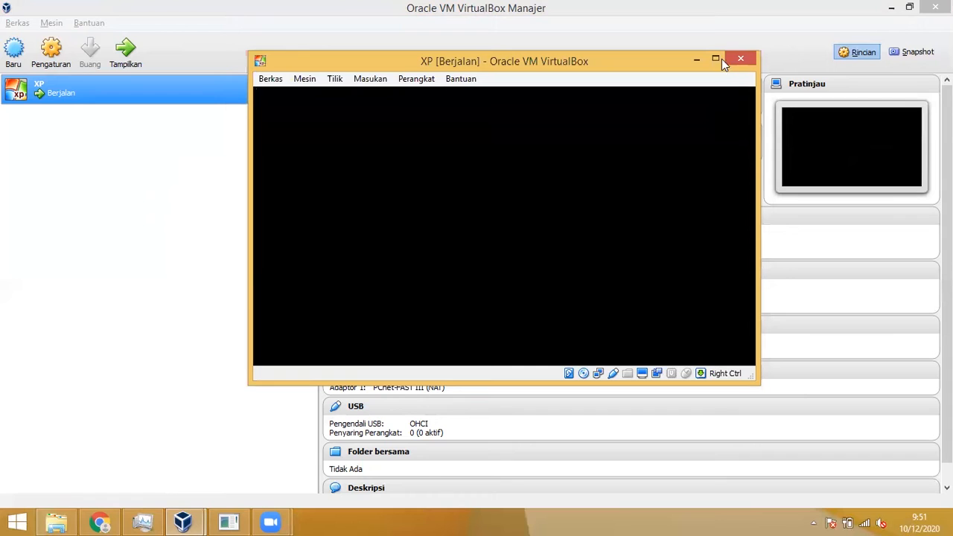
pyautogui.click(719, 58)
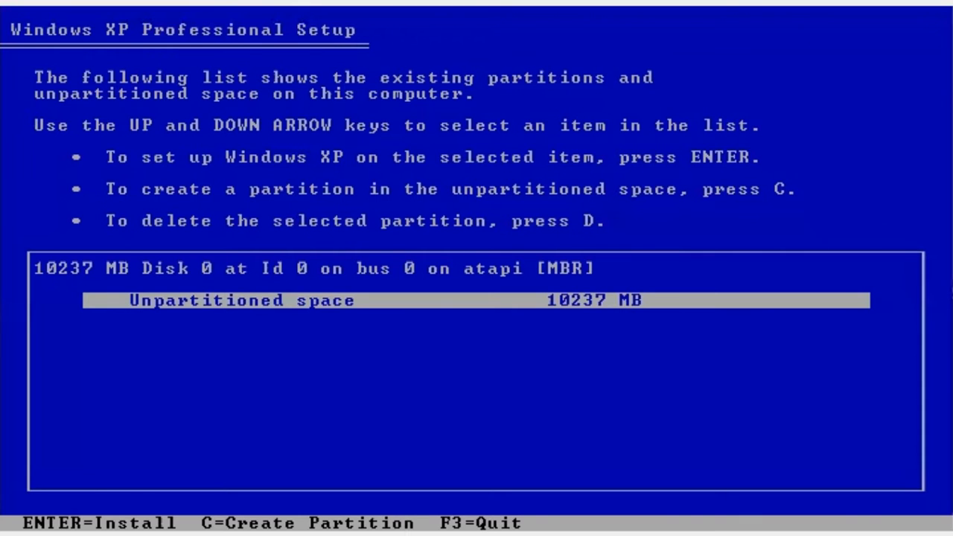
# Step: Install on the 10237 MB unpartitioned space and quick-format the new partition as NTFS
pyautogui.press('Return')
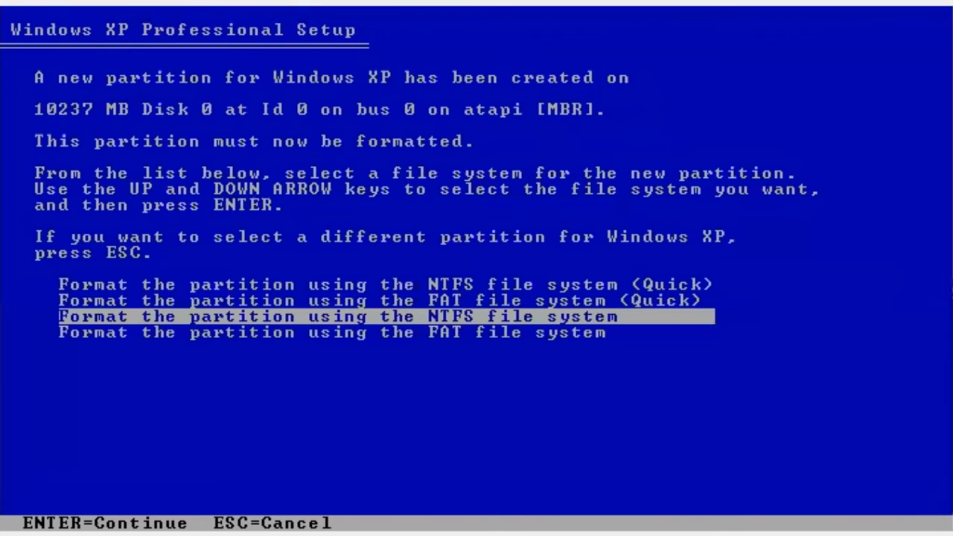
pyautogui.press('Up')
pyautogui.press('Up')
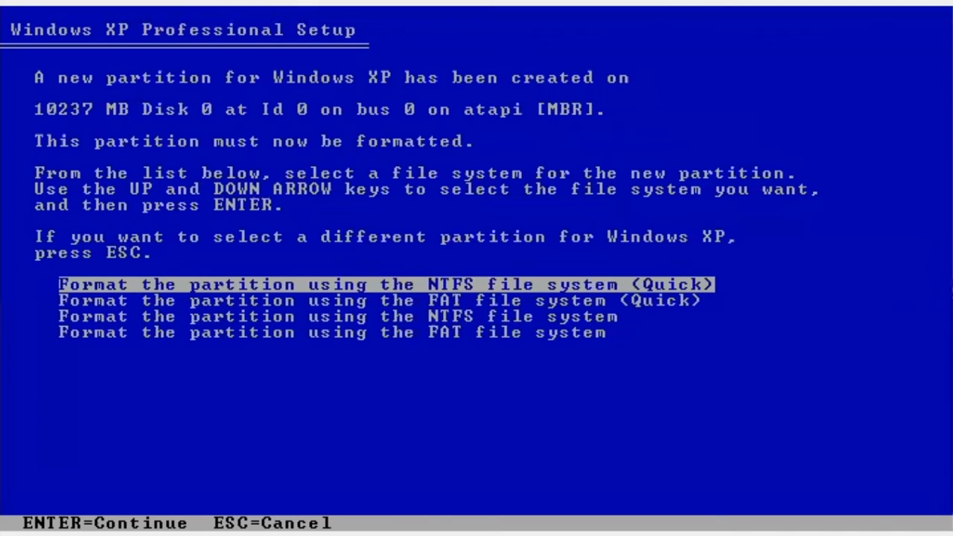
pyautogui.press('Return')
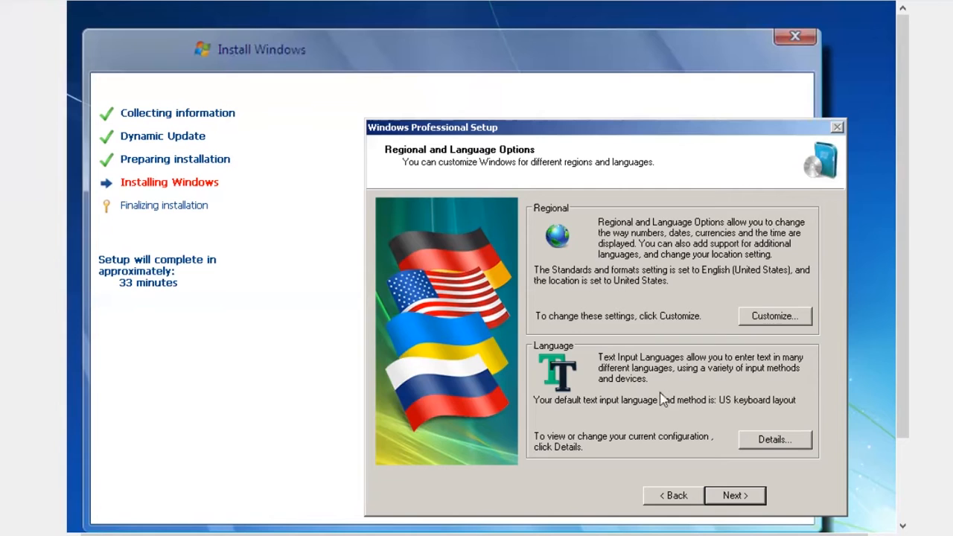
# Step: Accept the default regional settings, enter the owner's name, and keep the suggested product key and computer name
pyautogui.click(752, 503)
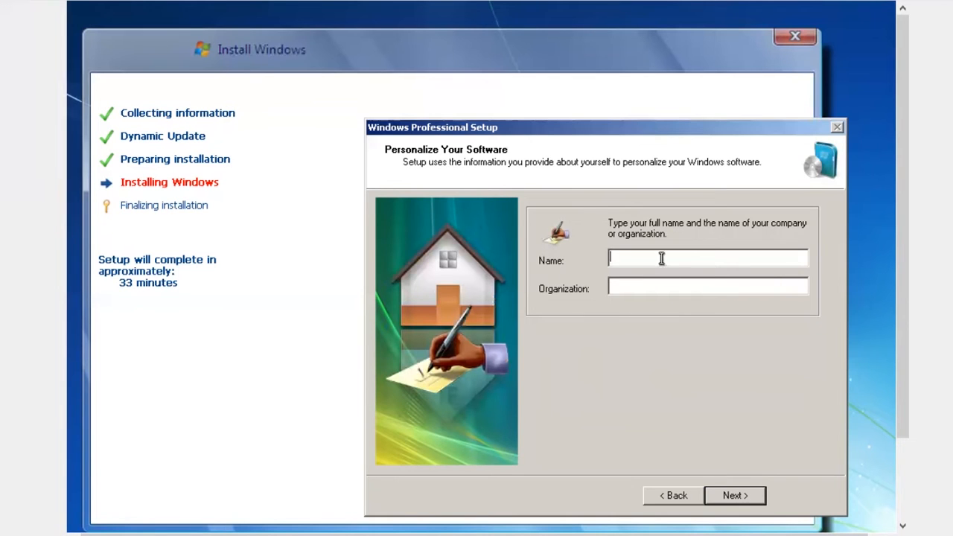
pyautogui.click(742, 496)
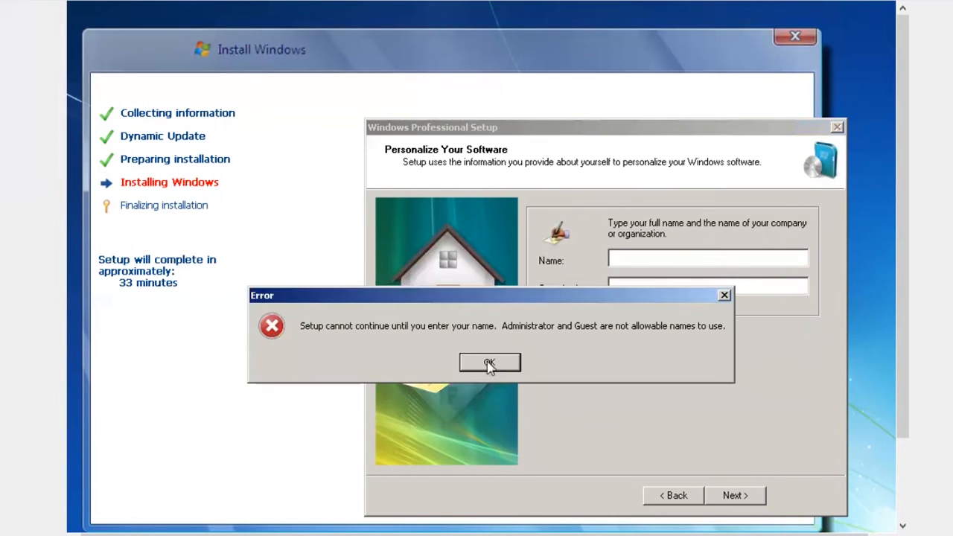
pyautogui.press('Return')
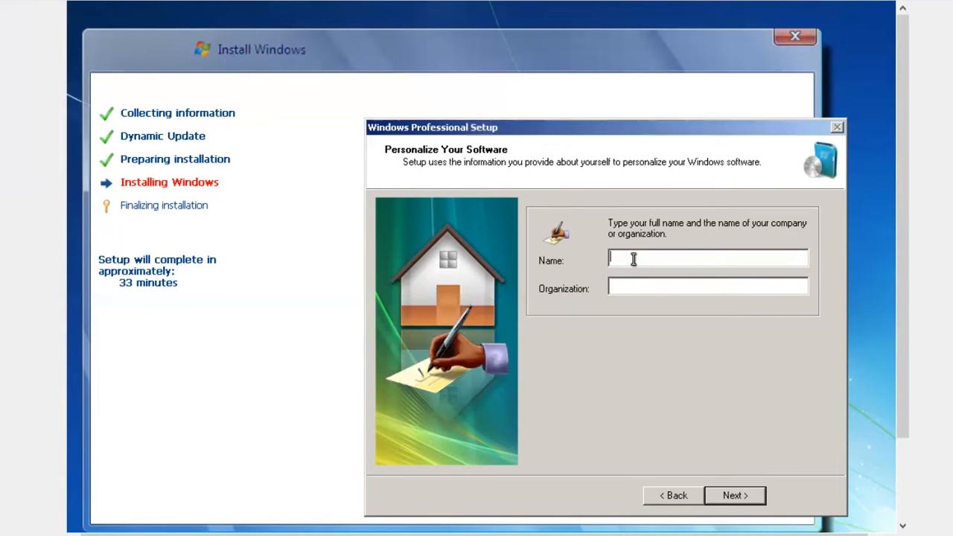
pyautogui.write('Ari')
pyautogui.click(736, 496)
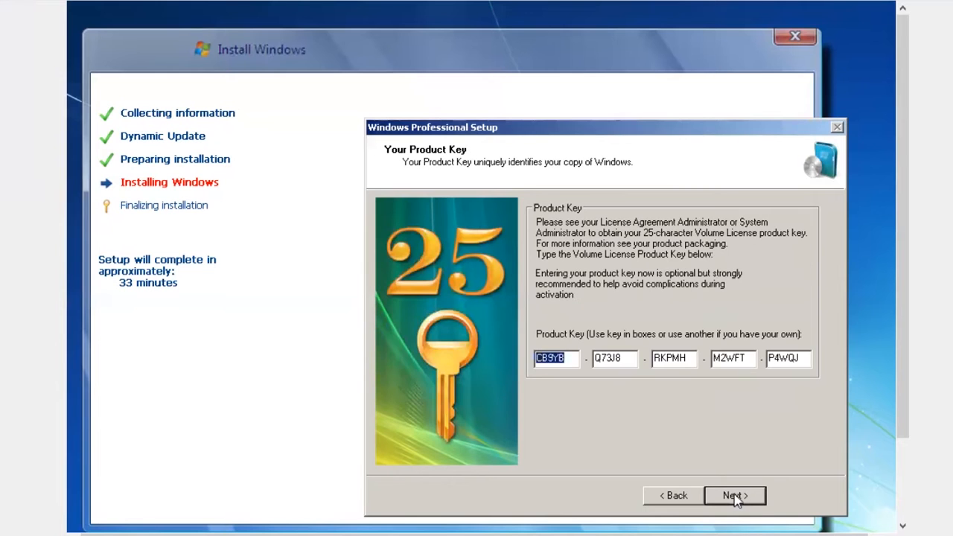
pyautogui.click(735, 496)
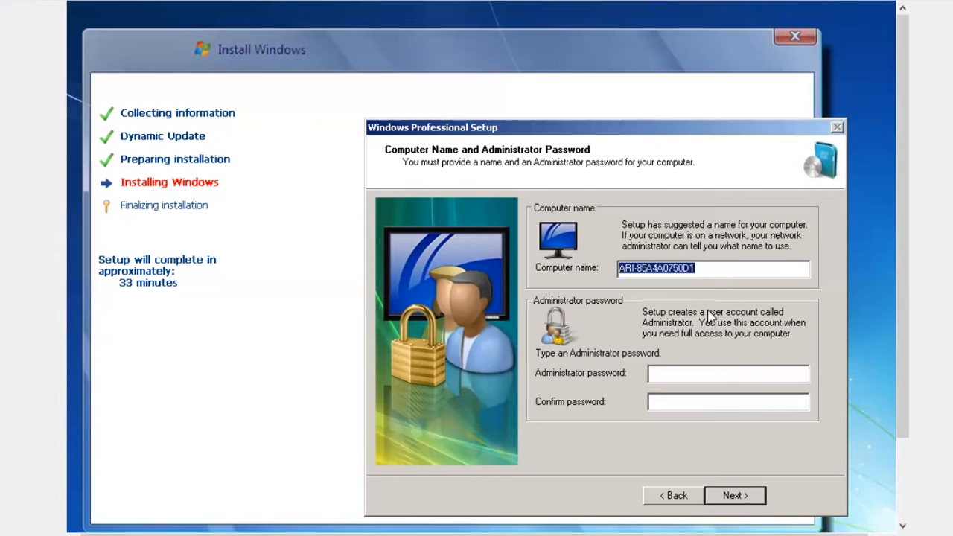
pyautogui.click(728, 373)
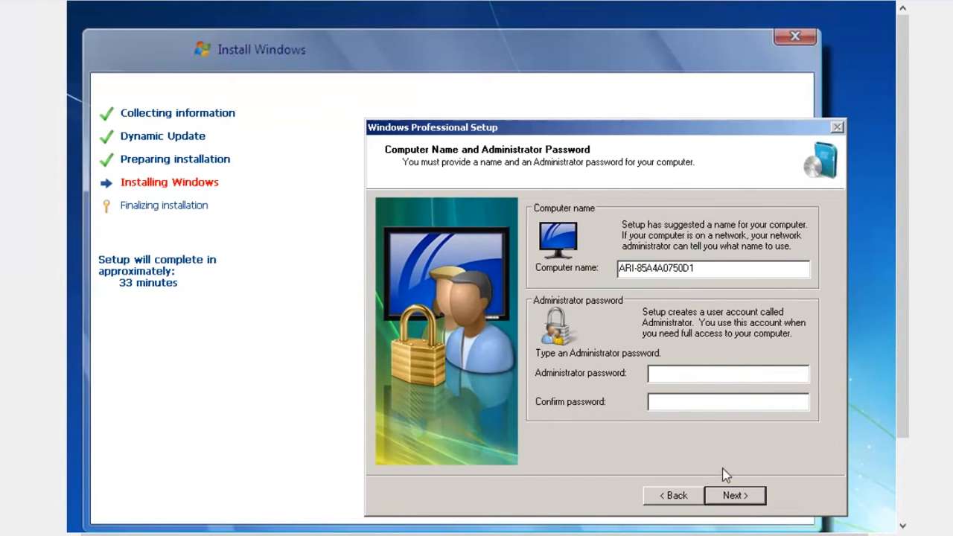
pyautogui.click(733, 496)
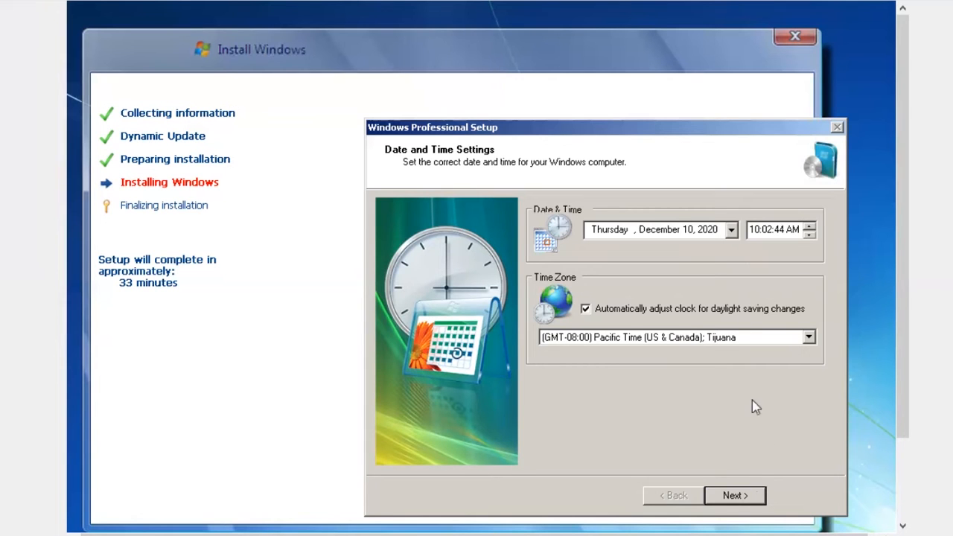
# Step: Pick the (GMT+07:00) Bangkok, Hanoi, Jakarta time zone from the dropdown and confirm the page
pyautogui.click(808, 337)
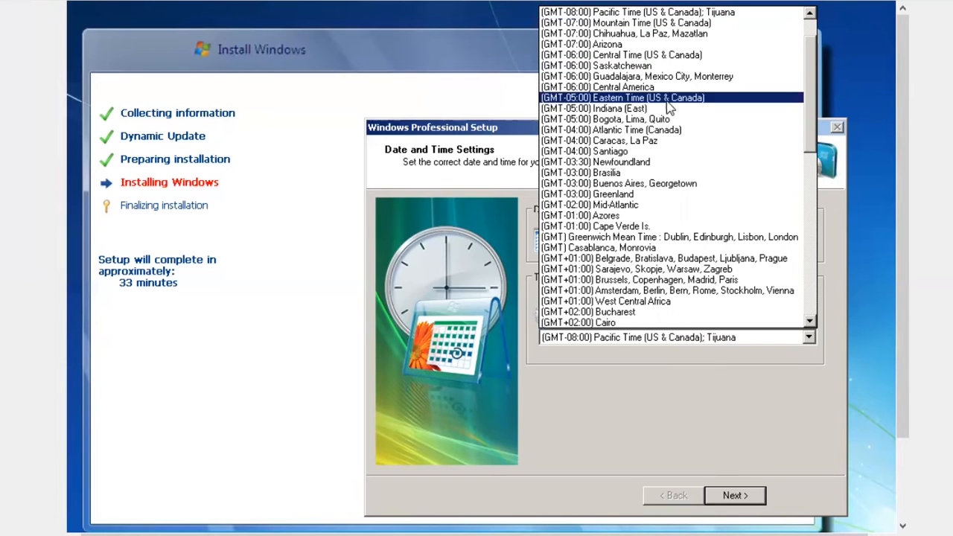
pyautogui.moveTo(809, 104); pyautogui.dragTo(810, 109)
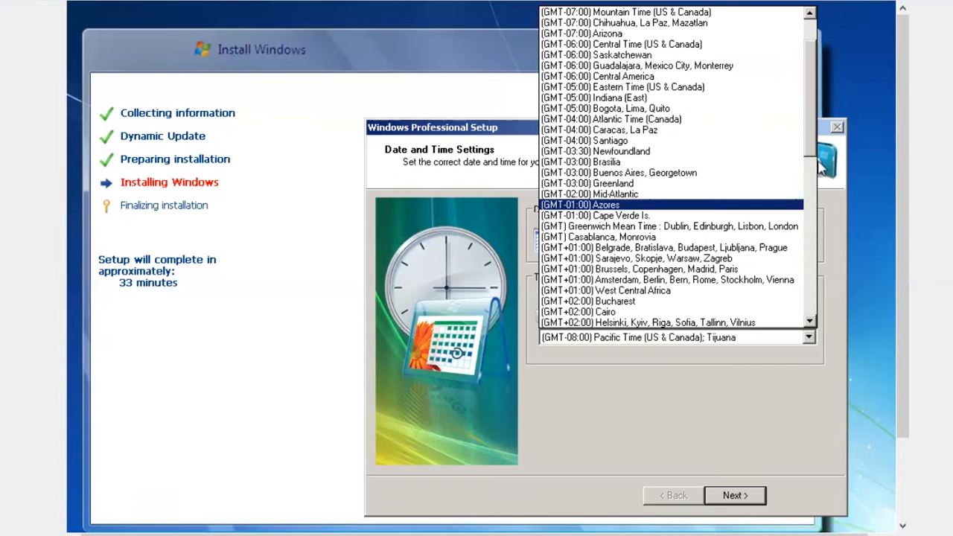
pyautogui.click(810, 183)
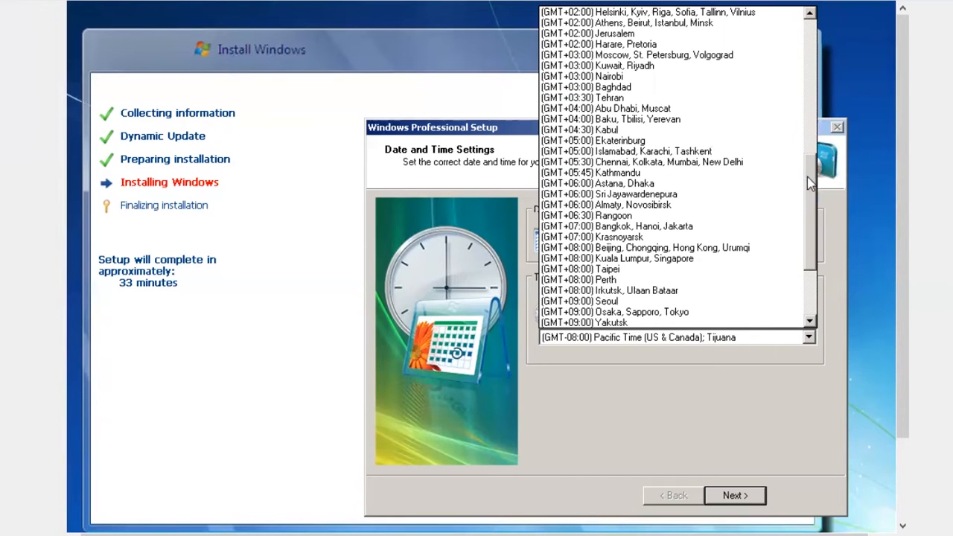
pyautogui.scroll(3, 819, 186)
pyautogui.scroll(4, 819, 186)
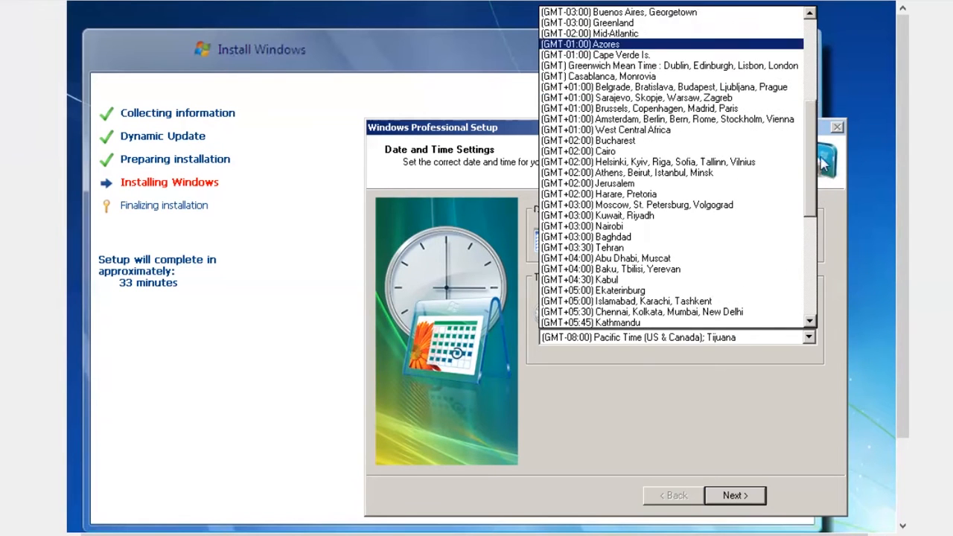
pyautogui.scroll(-1, 819, 142)
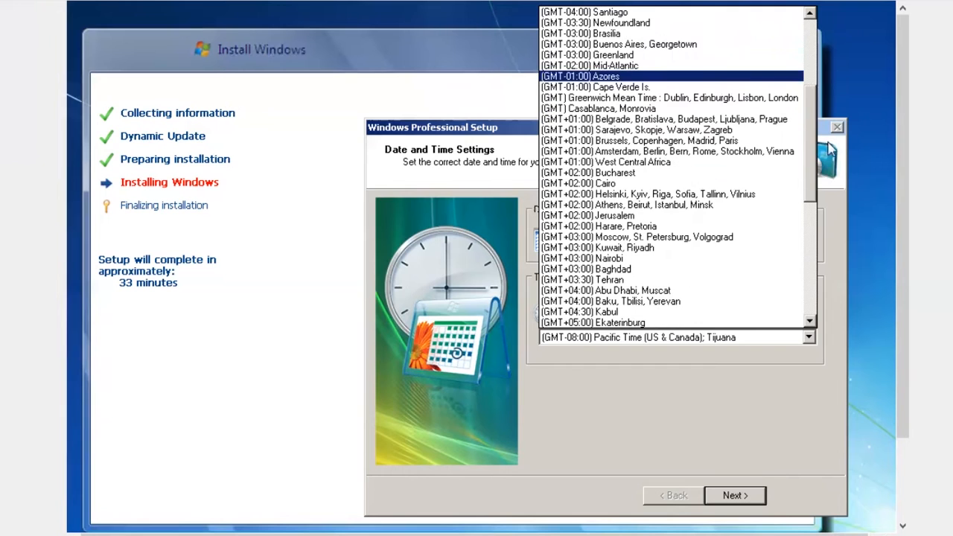
pyautogui.scroll(-4, 811, 194)
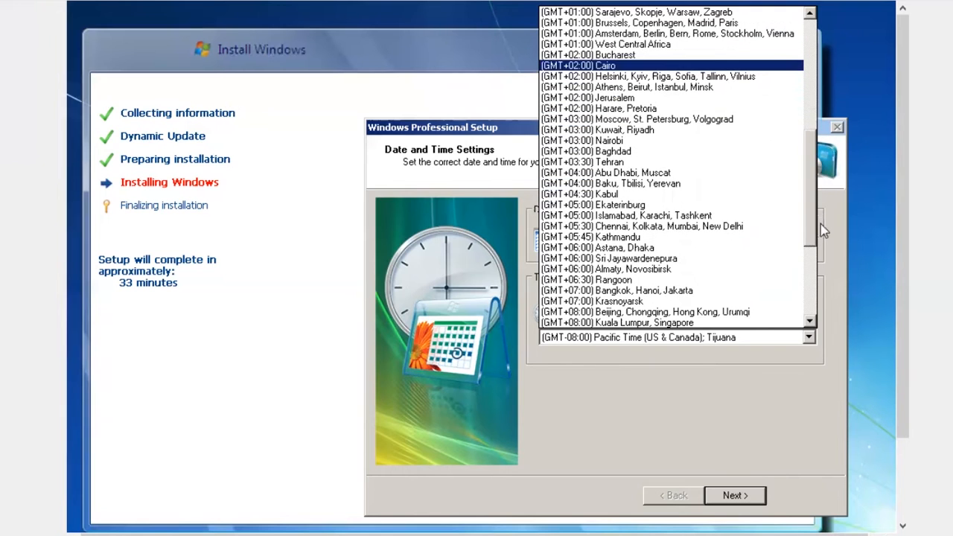
pyautogui.click(687, 293)
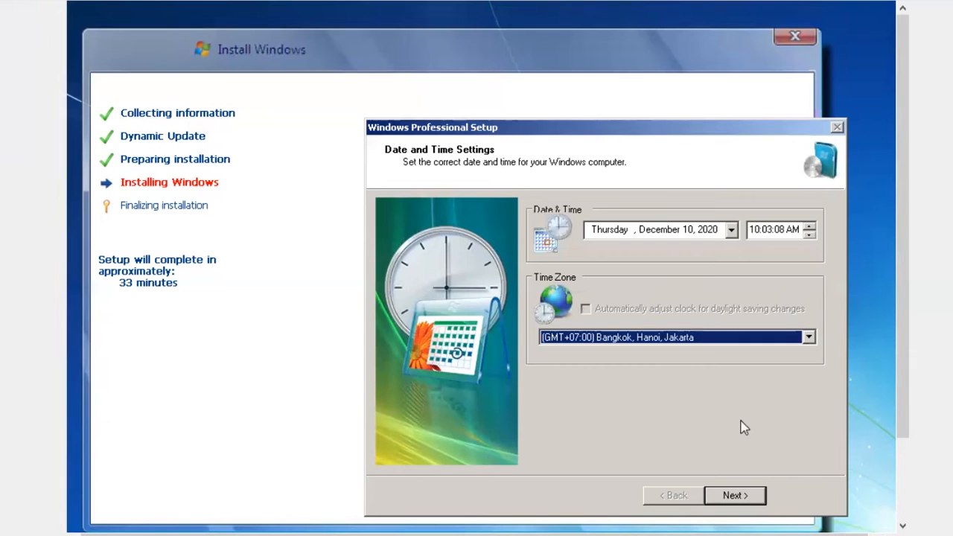
pyautogui.click(743, 498)
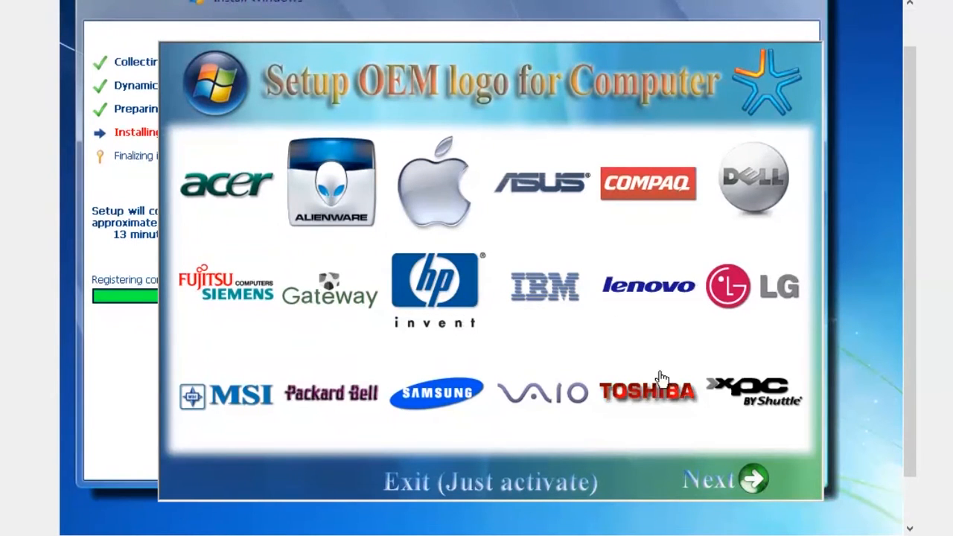
# Step: Pick the lenovo logo in the Setup OEM logo window so component registration resumes
pyautogui.click(629, 302)
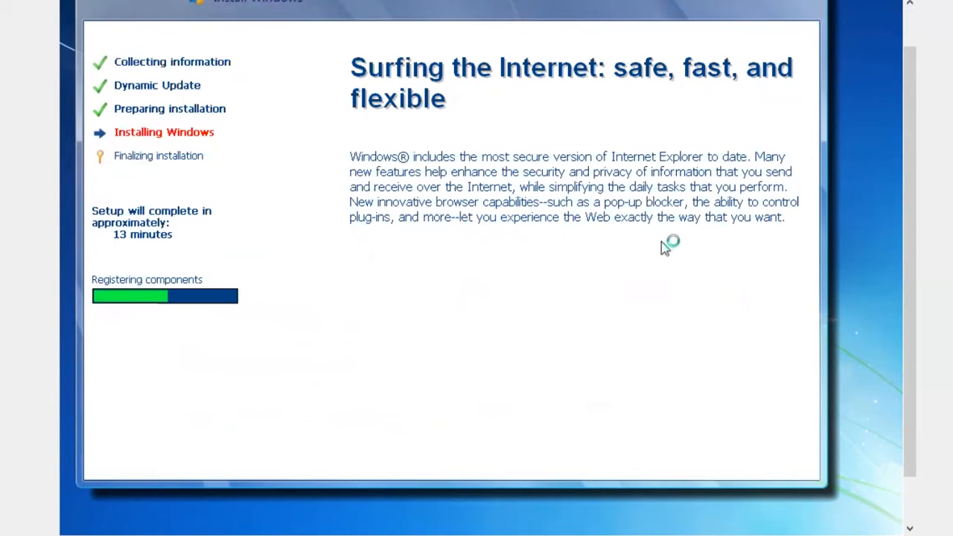
pyautogui.scroll(1, 920, 196)
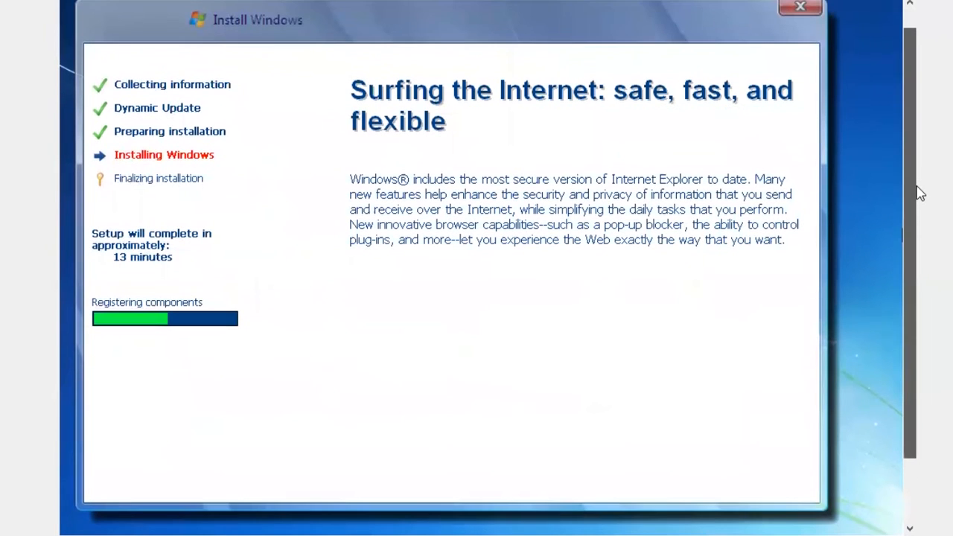
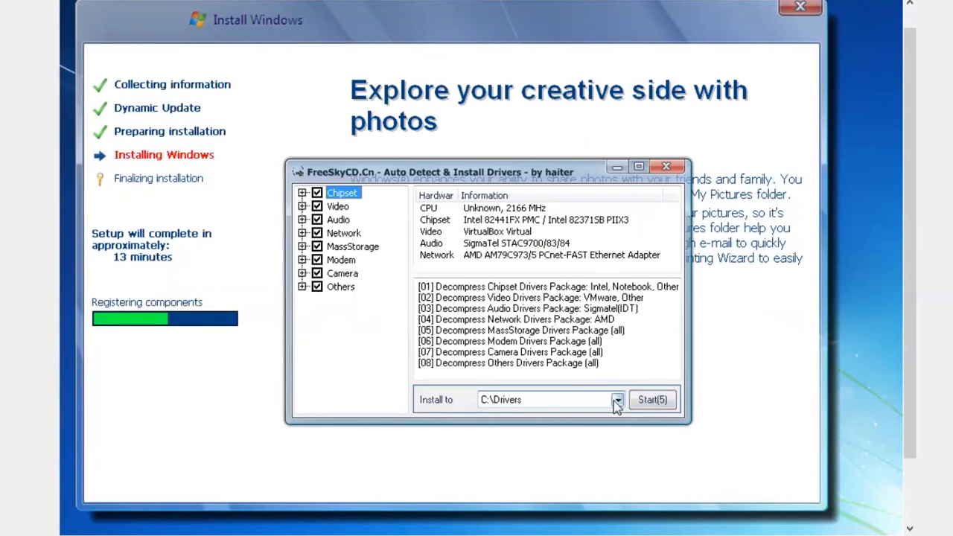
# Step: Start decompressing the eight selected driver packages into C:\Drivers in the FreeSkyCD tool
pyautogui.click(672, 405)
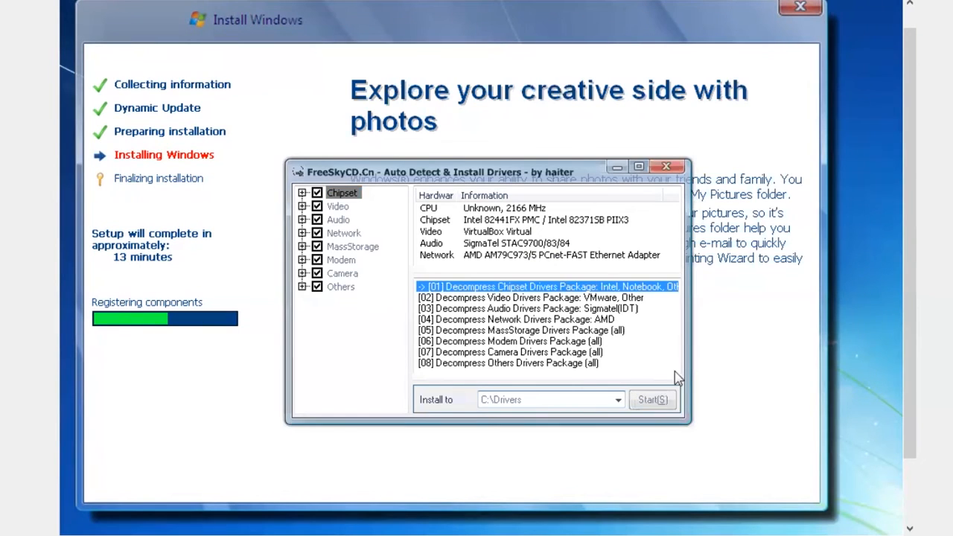
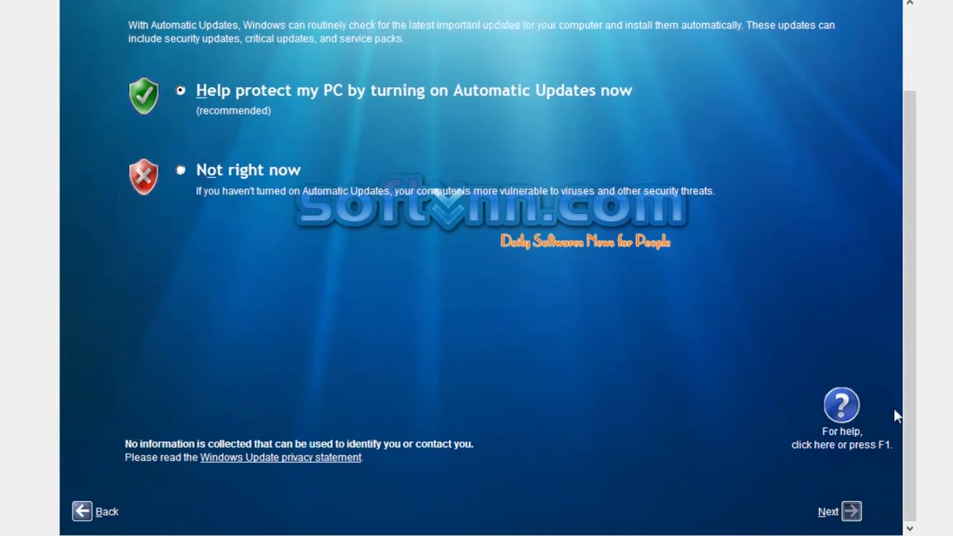
# Step: Continue past Automatic Updates and skip the network setup in the XP wizard
pyautogui.click(851, 512)
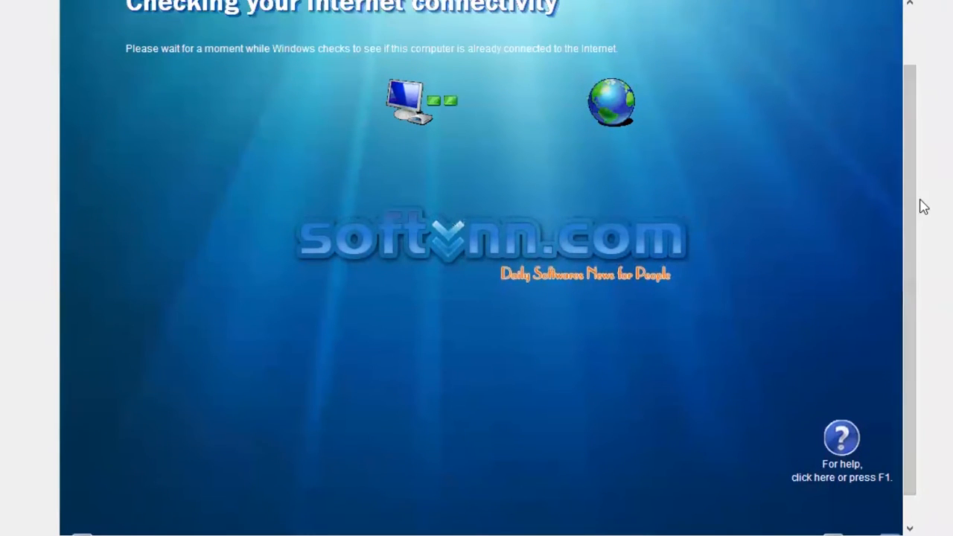
pyautogui.scroll(-1, 914, 276)
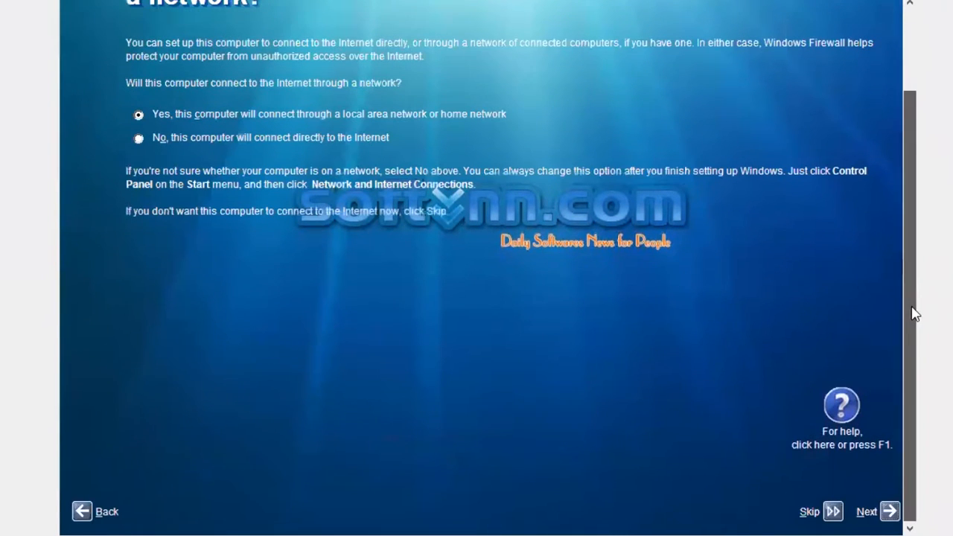
pyautogui.click(833, 514)
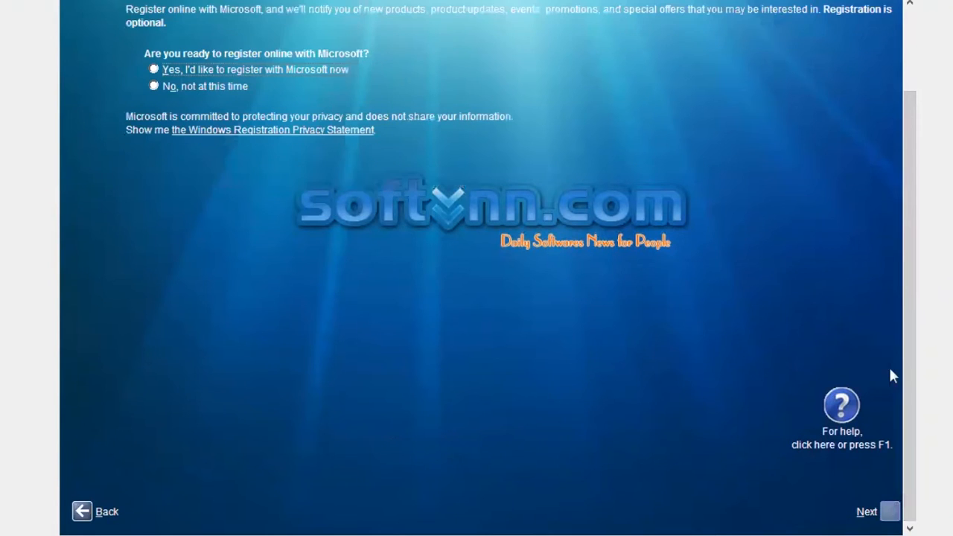
pyautogui.scroll(3, 917, 298)
pyautogui.rightClick(917, 248)
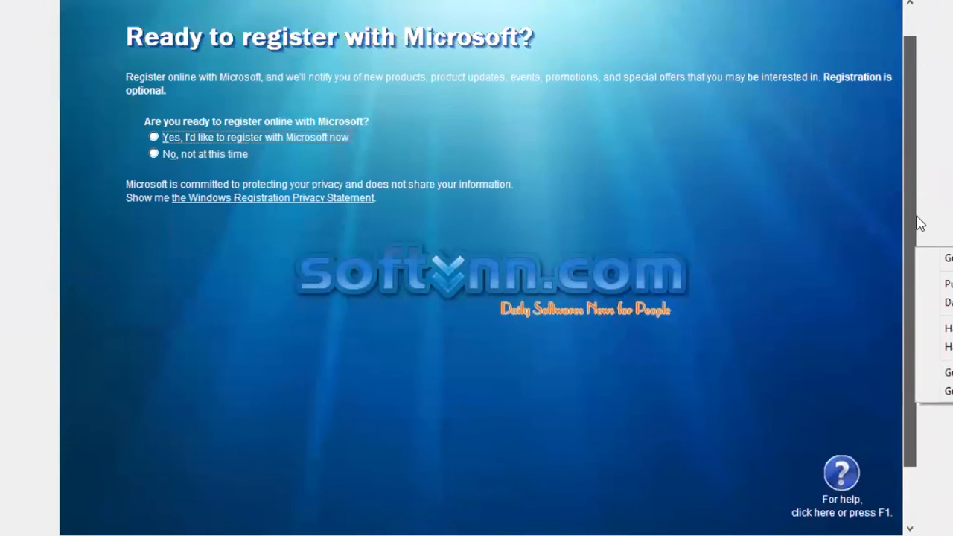
pyautogui.click(641, 97)
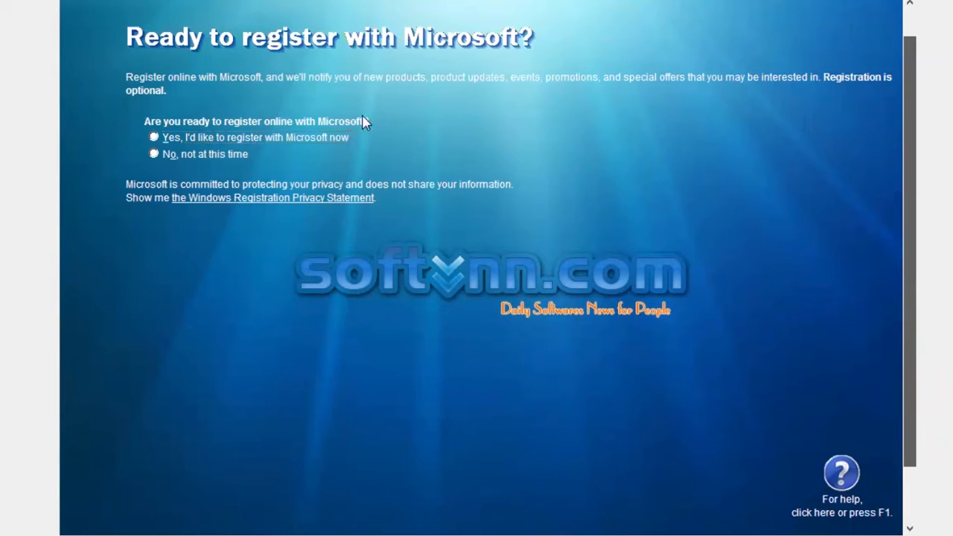
# Step: Decline registering with Microsoft and move on to the user accounts page
pyautogui.click(268, 141)
pyautogui.click(219, 156)
pyautogui.scroll(-3, 910, 167)
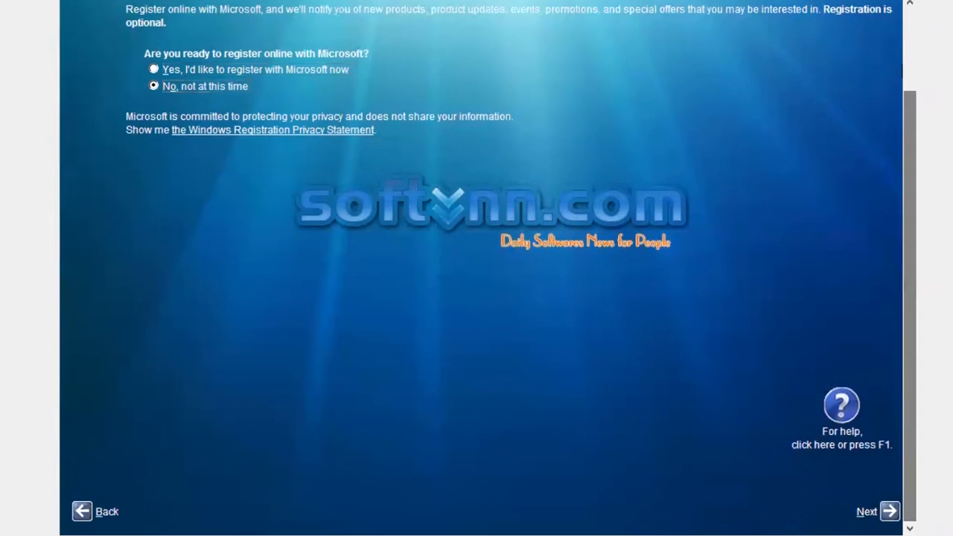
pyautogui.click(887, 512)
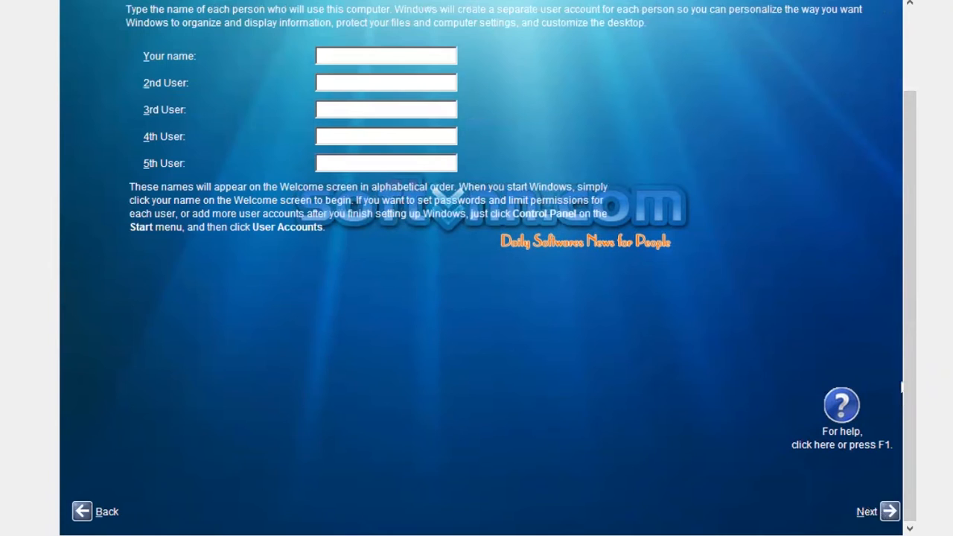
# Step: Enter a user name and finish the Windows XP setup
pyautogui.scroll(3, 918, 305)
pyautogui.click(396, 152)
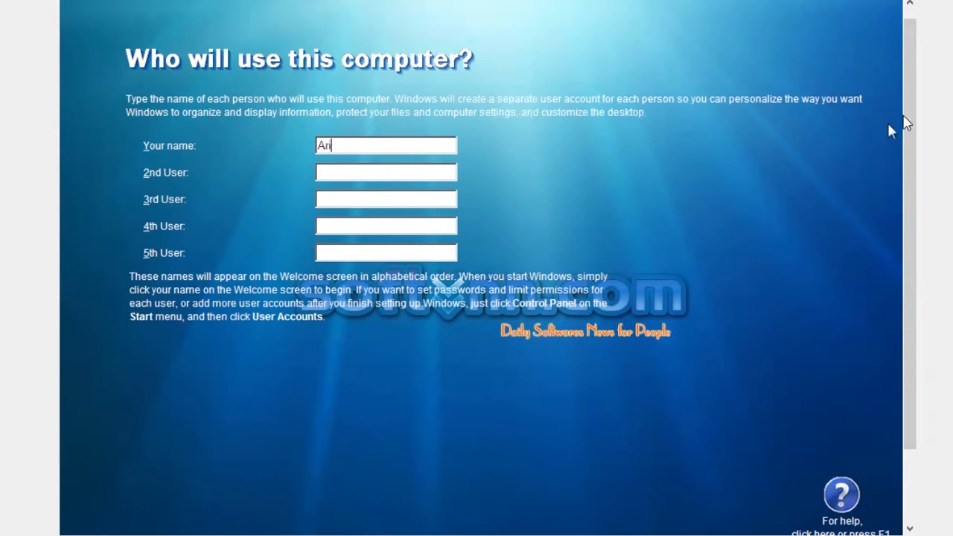
pyautogui.scroll(-2, 888, 124)
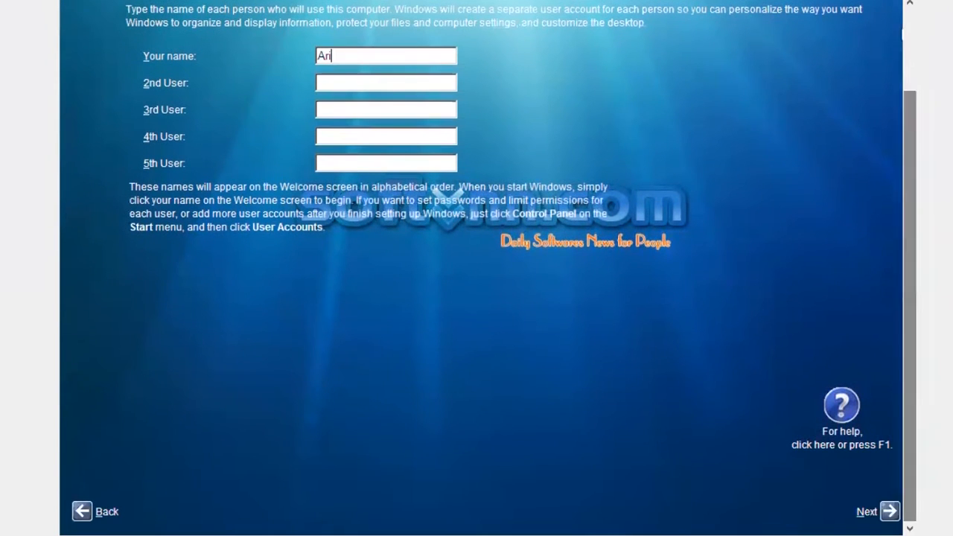
pyautogui.click(889, 512)
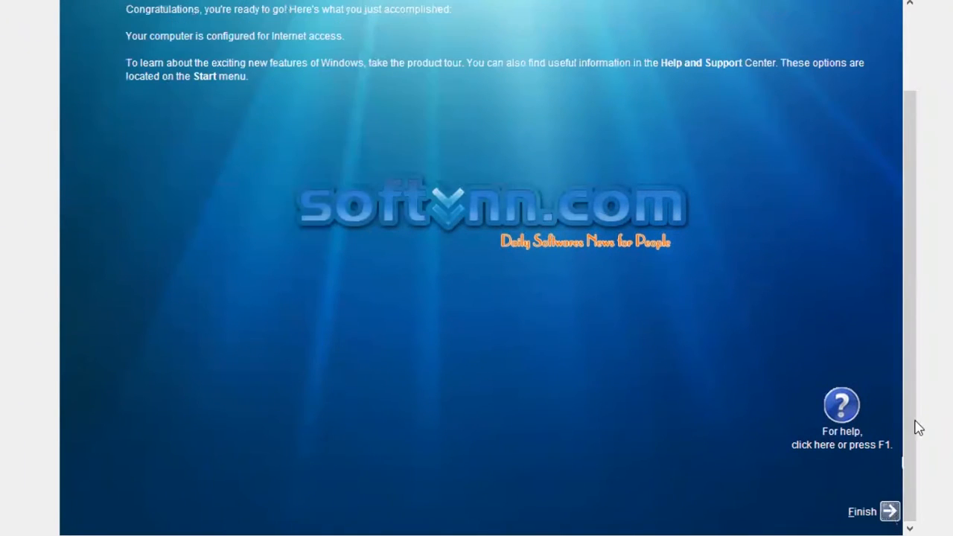
pyautogui.click(889, 511)
# Step: Look around the new XP desktop, opening and closing the Start menu
pyautogui.moveTo(915, 436); pyautogui.dragTo(904, 345)
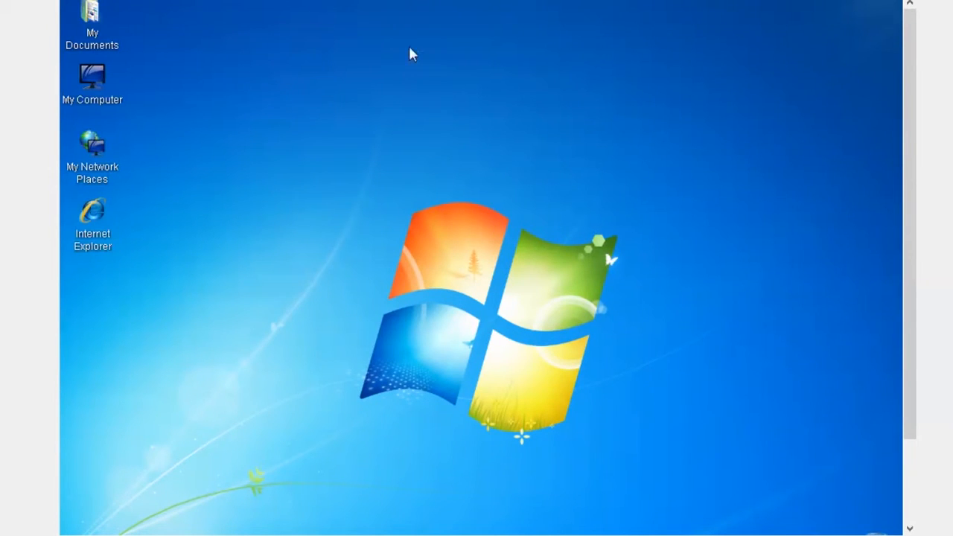
pyautogui.moveTo(913, 152); pyautogui.dragTo(901, 298)
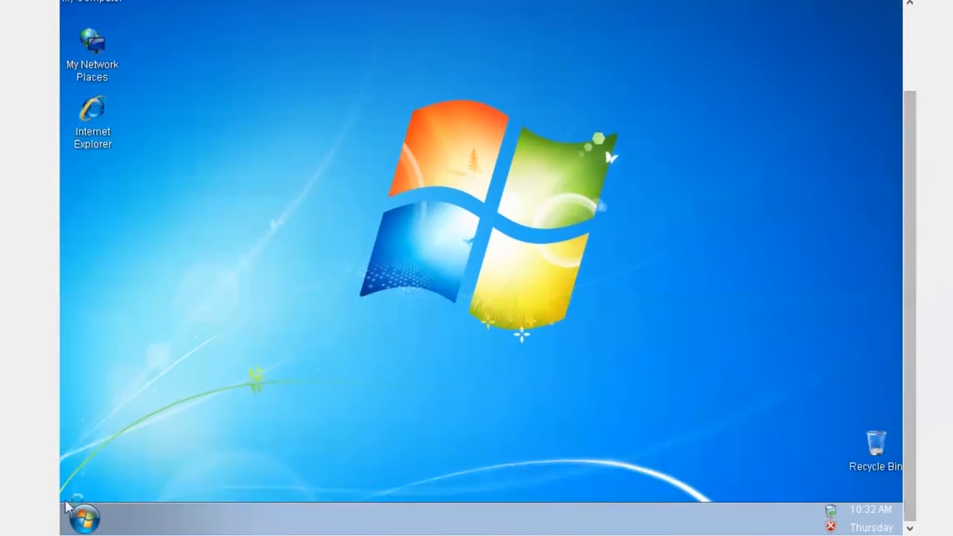
pyautogui.moveTo(908, 166); pyautogui.dragTo(917, 67)
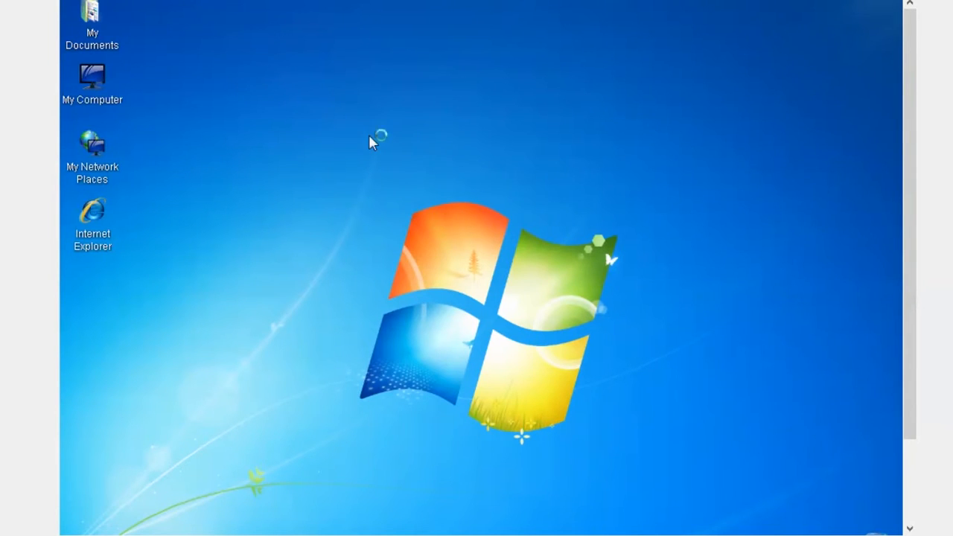
pyautogui.press('super')
pyautogui.click(404, 152)
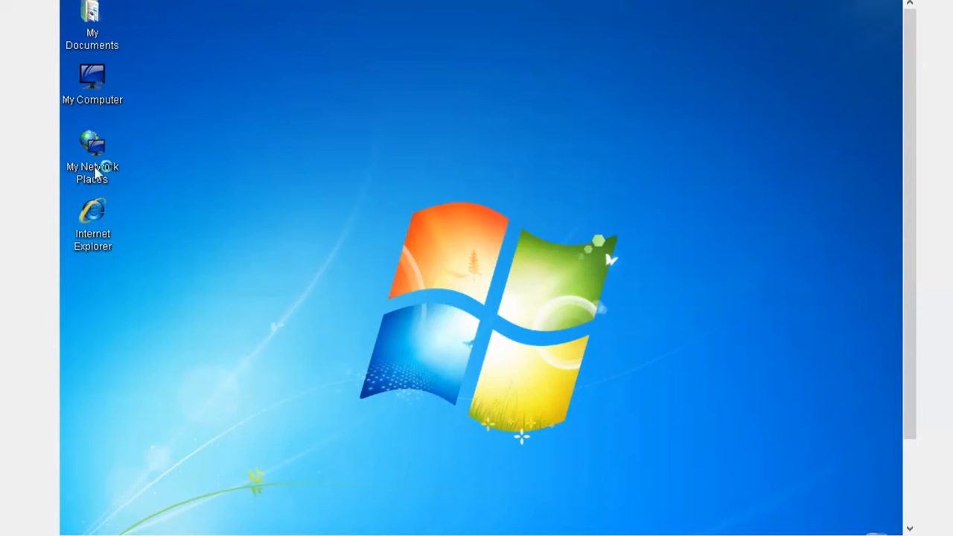
# Step: Close the XP VM, choosing Matikan mesin to power it off
pyautogui.click(936, 1)
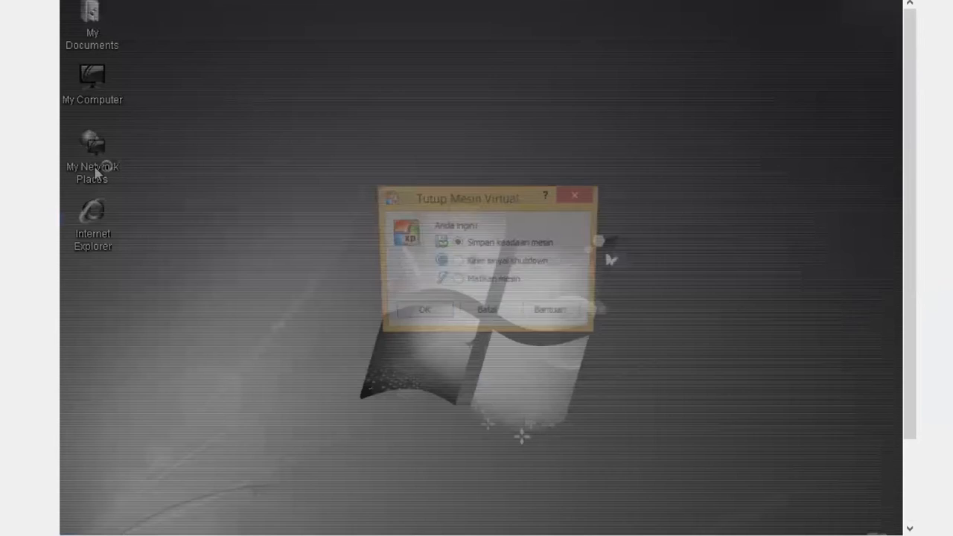
pyautogui.click(491, 286)
pyautogui.press('Return')
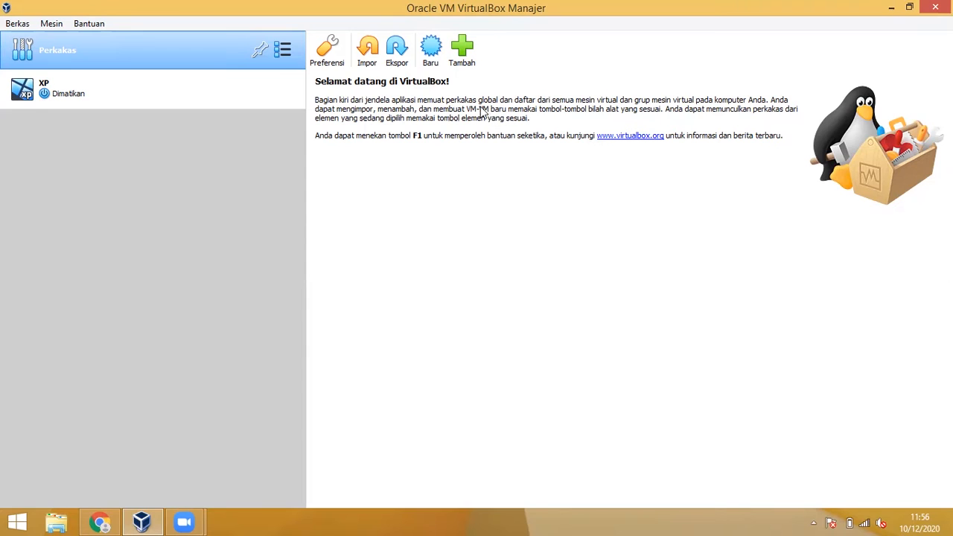
# Step: Create a Windows 7 (64-bit) VM named Win 7 with 1101 MB RAM and a new virtual disk
pyautogui.click(431, 52)
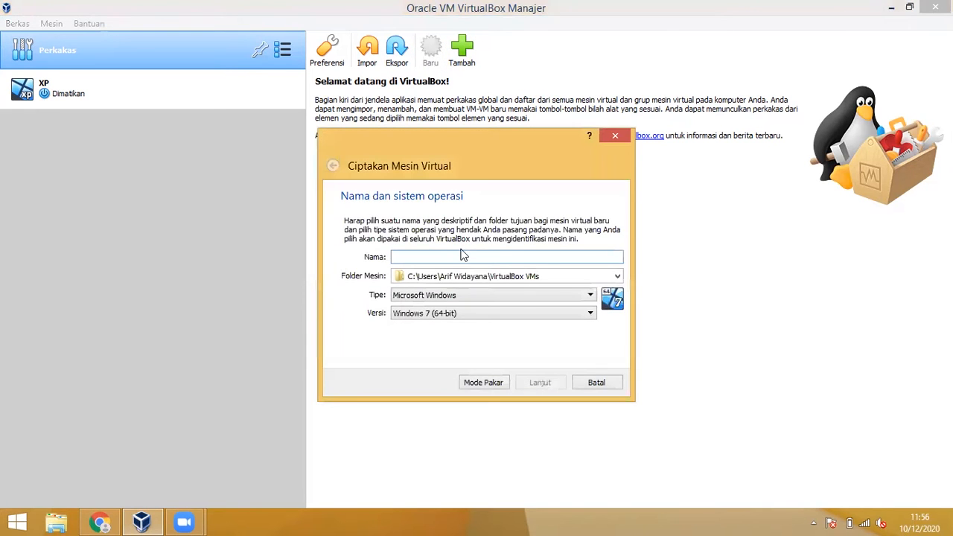
pyautogui.write('Win')
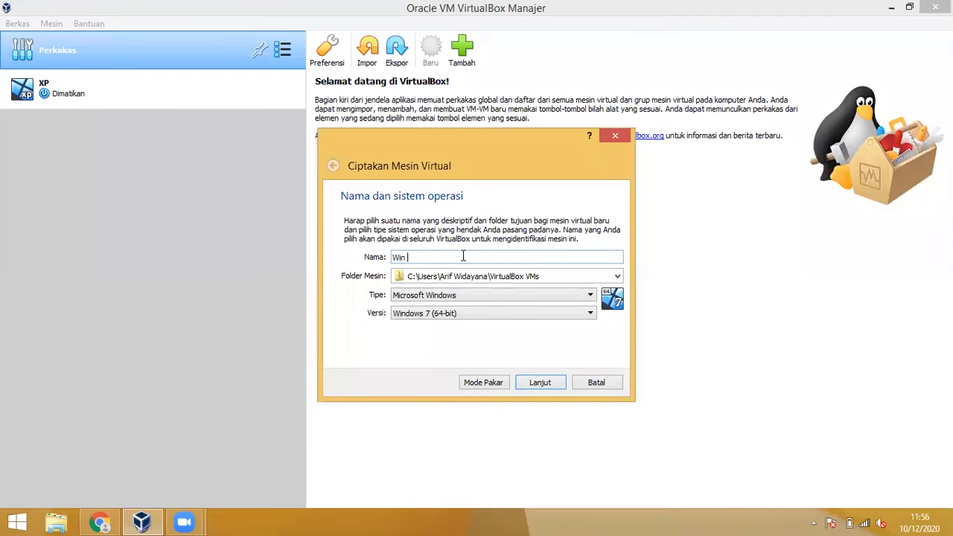
pyautogui.click(470, 318)
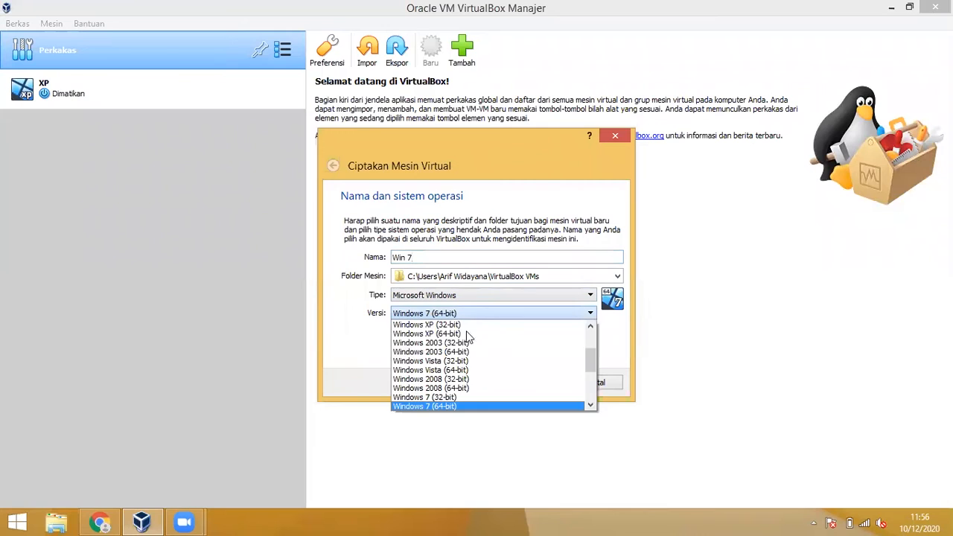
pyautogui.click(455, 407)
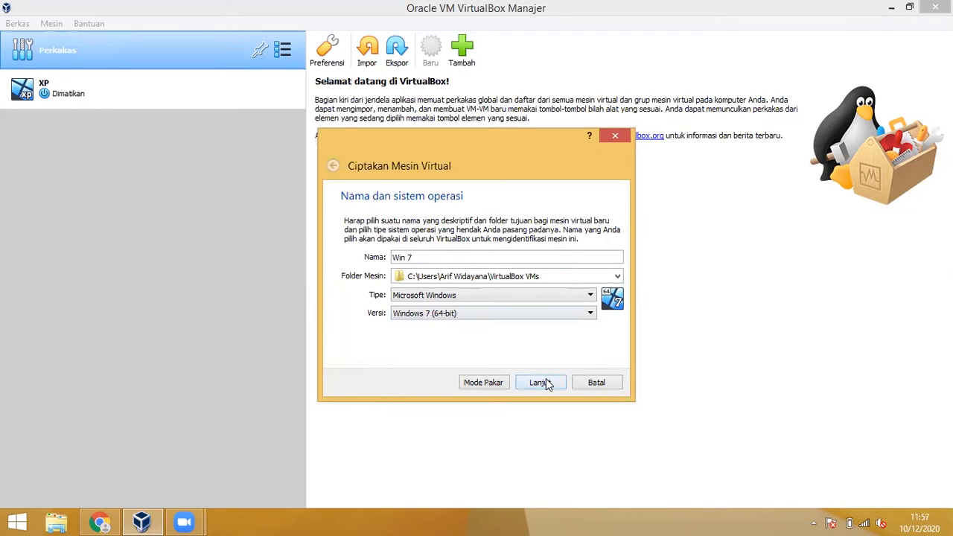
pyautogui.click(546, 384)
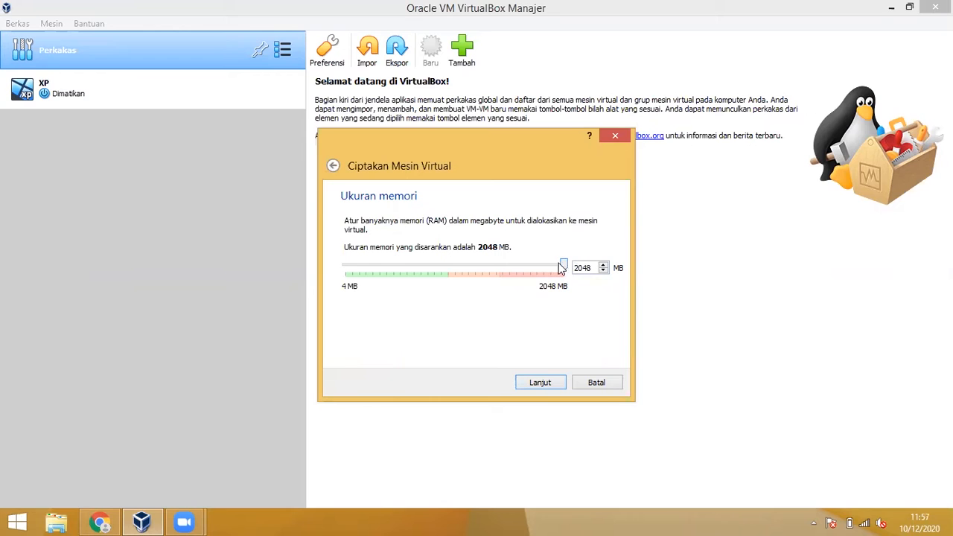
pyautogui.moveTo(564, 266); pyautogui.dragTo(460, 272)
pyautogui.click(552, 382)
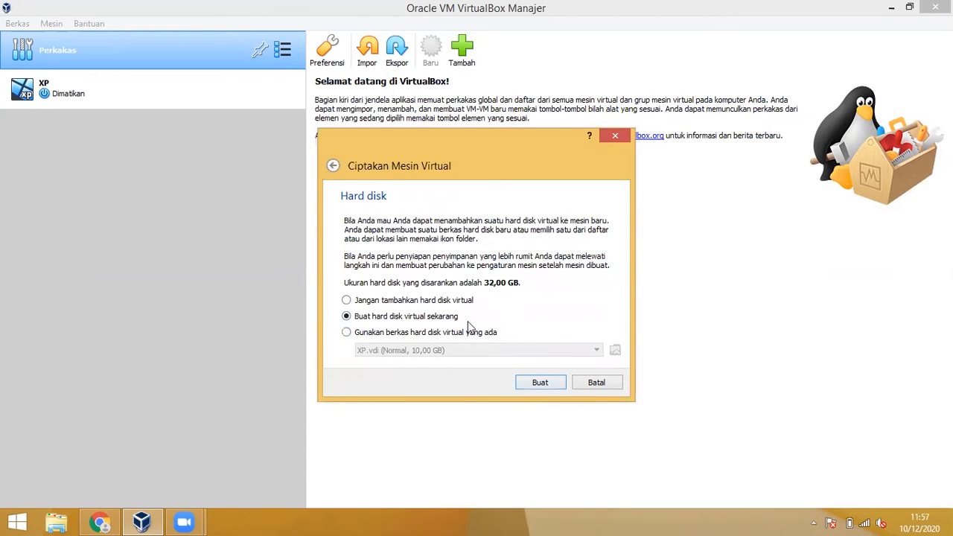
pyautogui.click(539, 383)
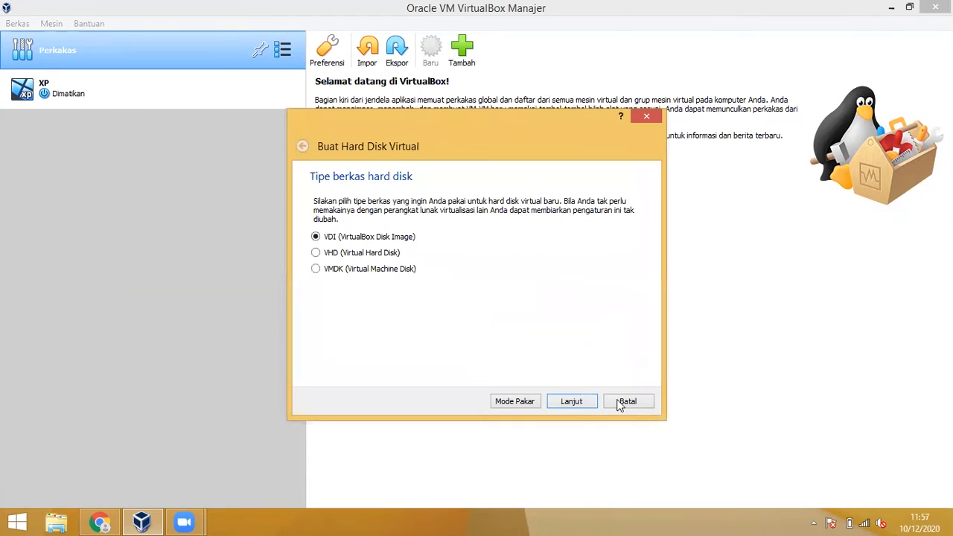
# Step: Give Win 7 a dynamically allocated 32,00 GB VDI disk
pyautogui.click(574, 401)
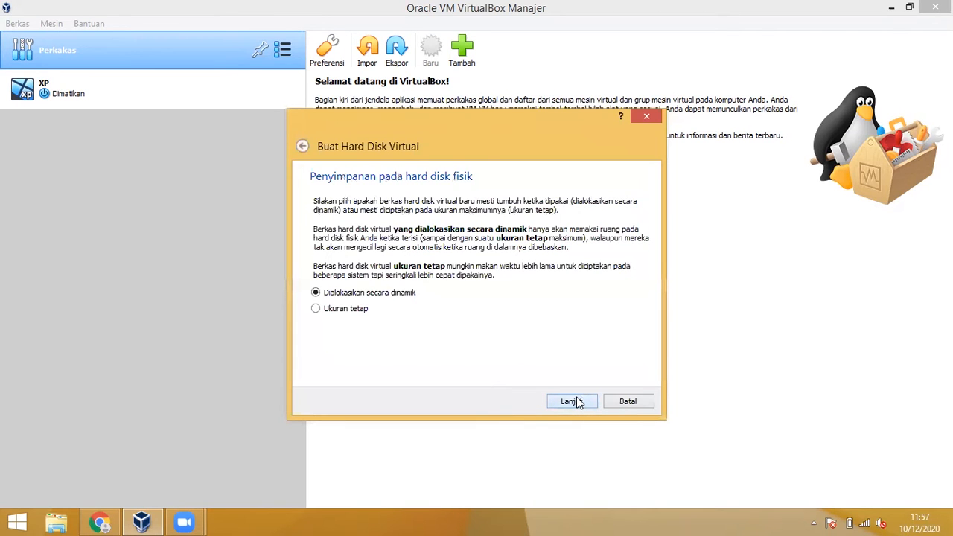
pyautogui.click(584, 403)
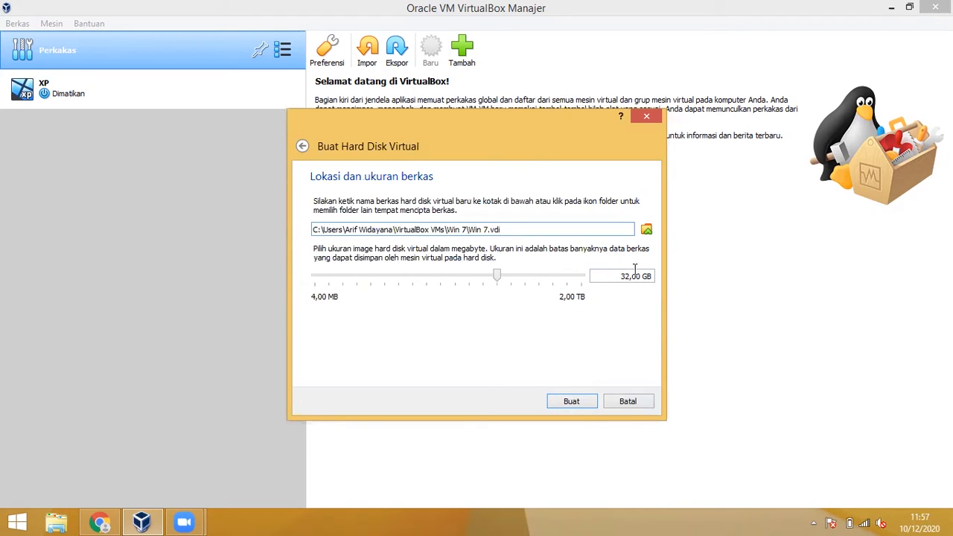
pyautogui.click(581, 403)
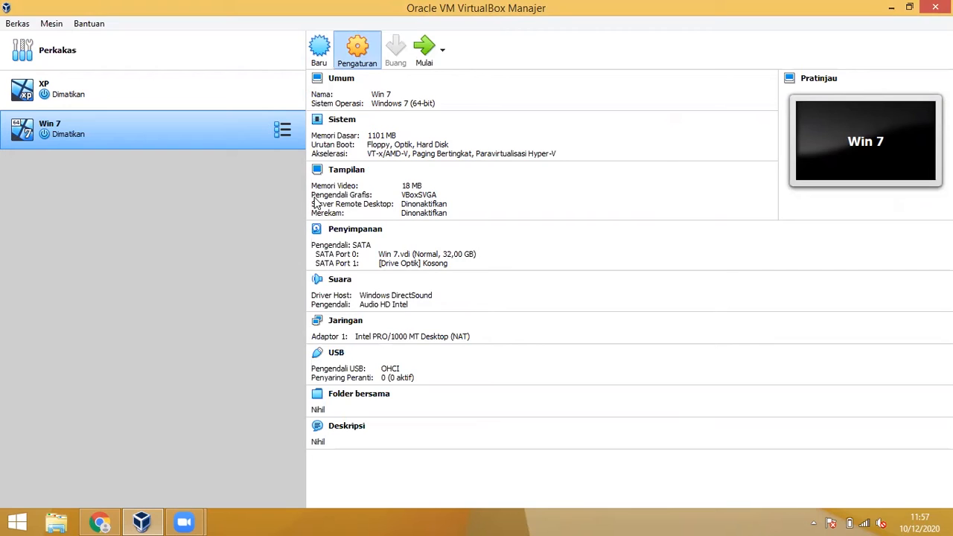
# Step: Load the windows_7_ultimate ISO into Win 7's empty optical drive and save the settings
pyautogui.hotkey('ctrl', 's')
pyautogui.click(309, 174)
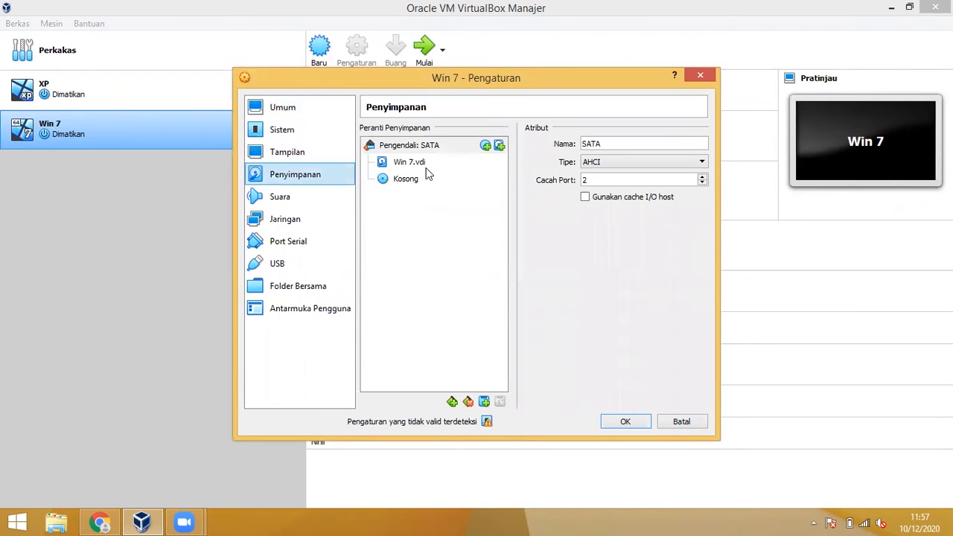
pyautogui.click(406, 182)
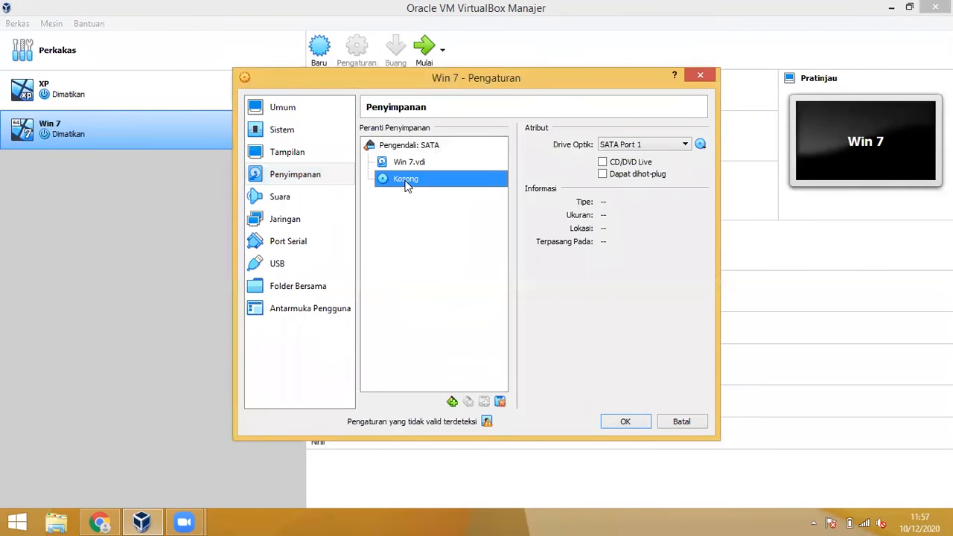
pyautogui.click(701, 145)
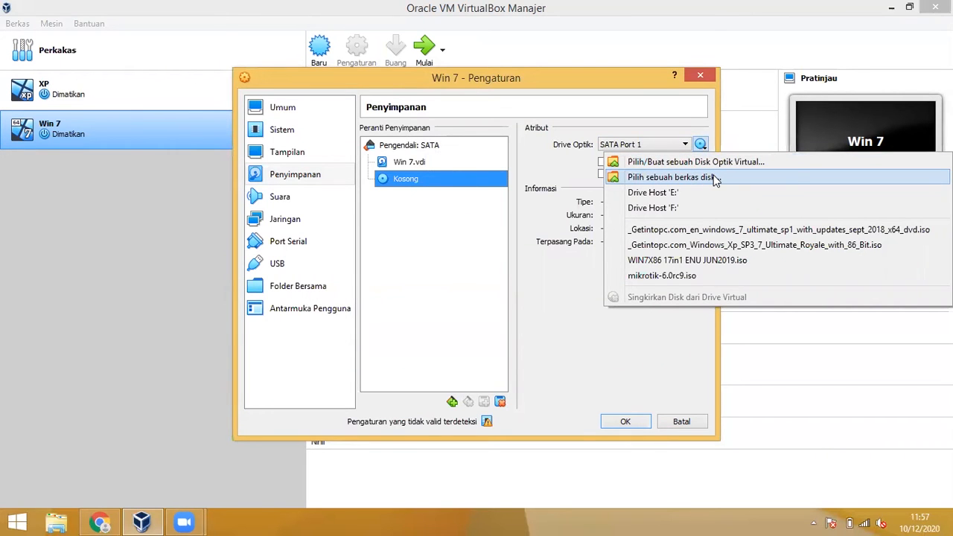
pyautogui.click(713, 177)
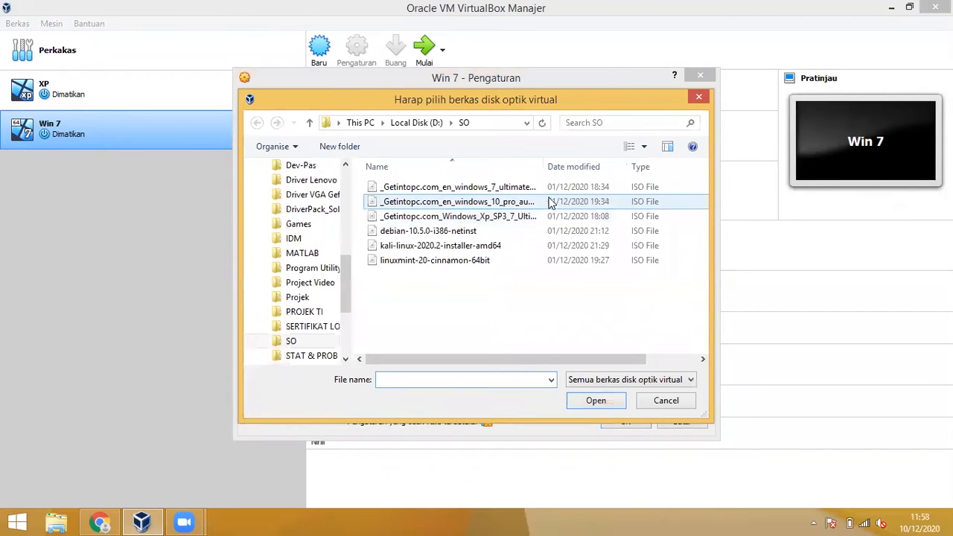
pyautogui.click(534, 190)
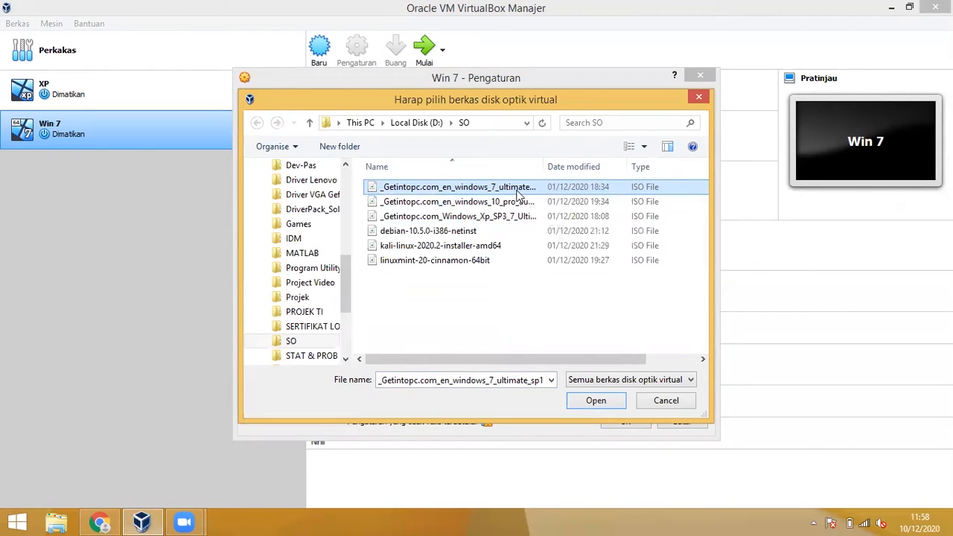
pyautogui.click(603, 400)
pyautogui.click(624, 422)
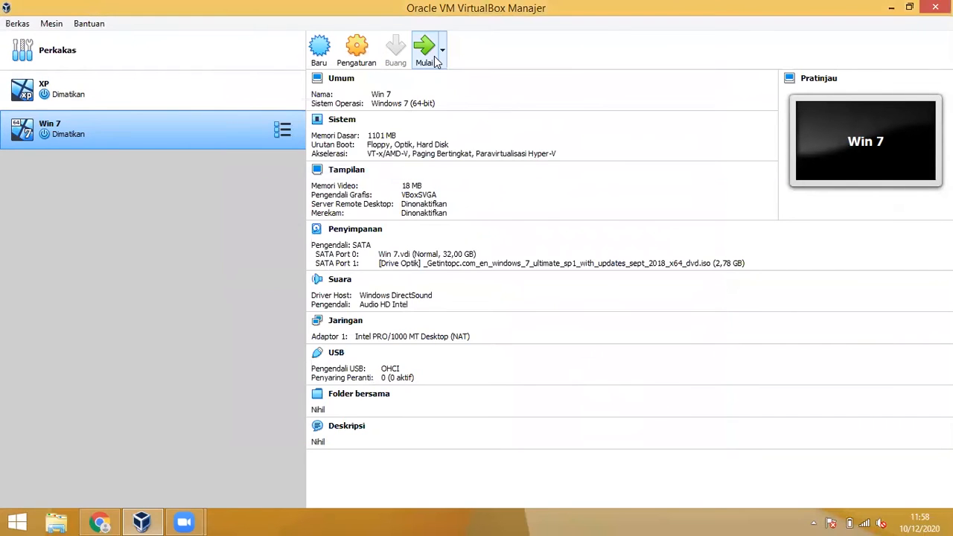
# Step: Start Win 7 with the Windows 7 ultimate ISO as the start-up disk
pyautogui.click(435, 52)
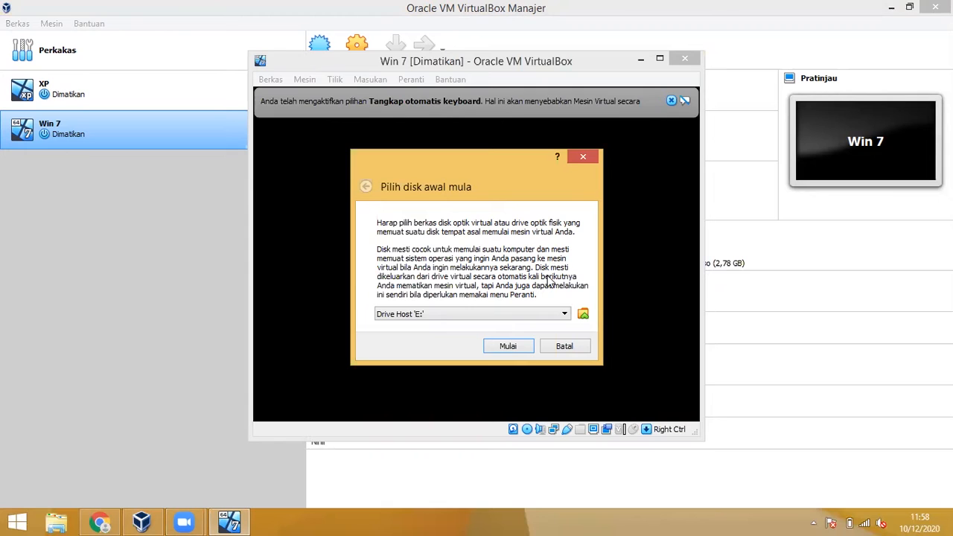
pyautogui.click(583, 315)
pyautogui.click(476, 286)
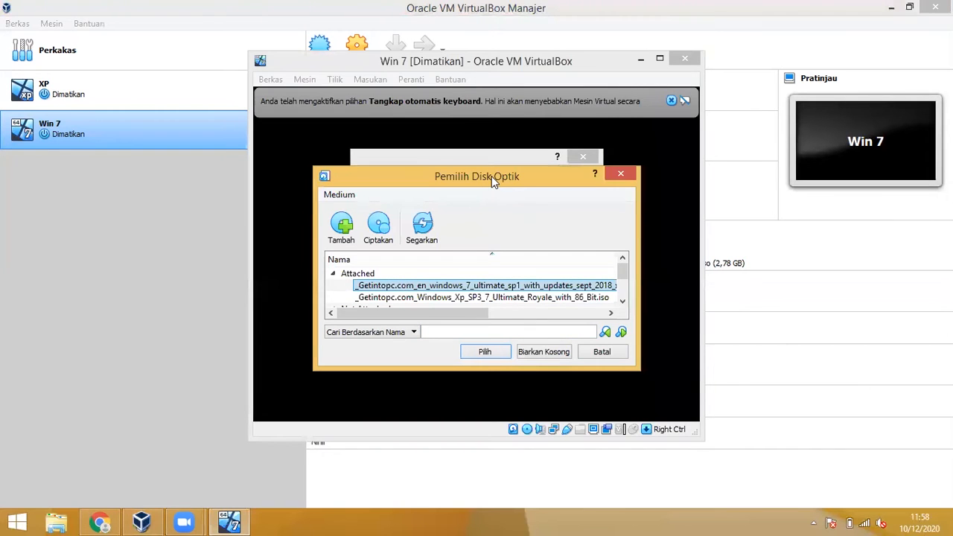
pyautogui.moveTo(492, 183); pyautogui.dragTo(721, 207)
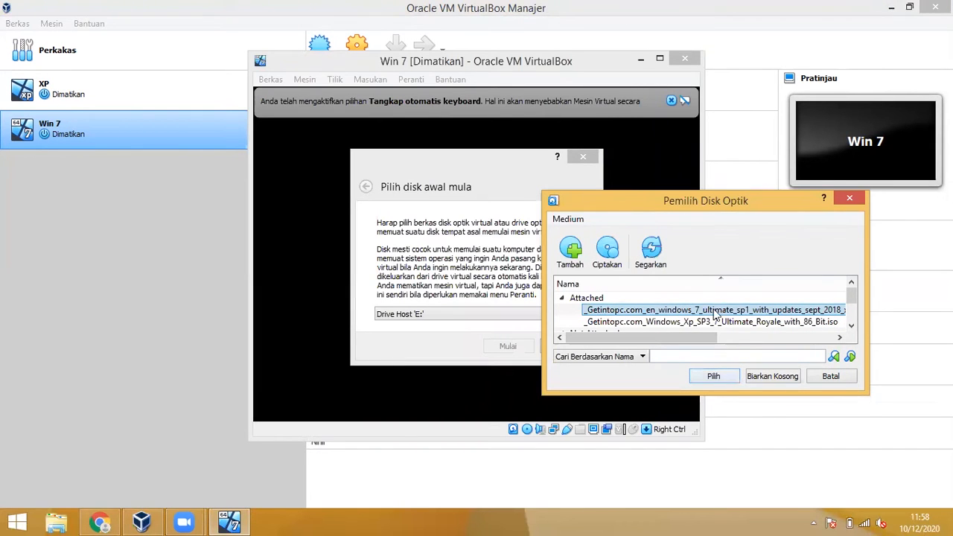
pyautogui.click(722, 375)
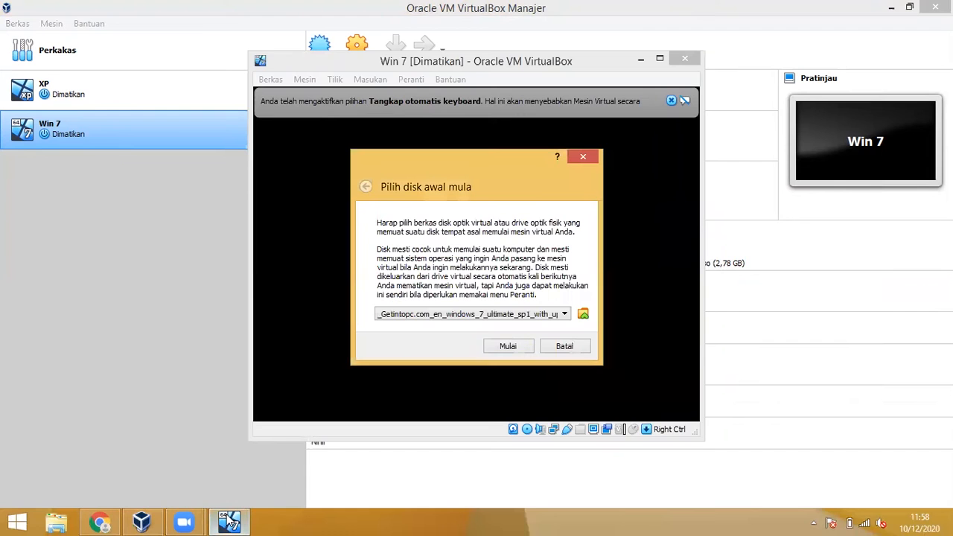
pyautogui.click(505, 344)
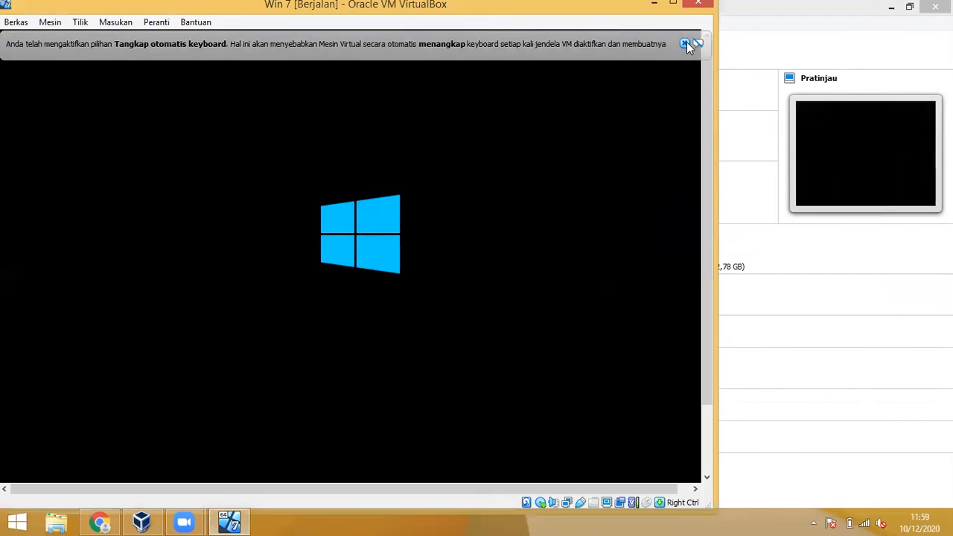
# Step: Dismiss the keyboard-capture notice and maximize the Win 7 VM window
pyautogui.click(687, 42)
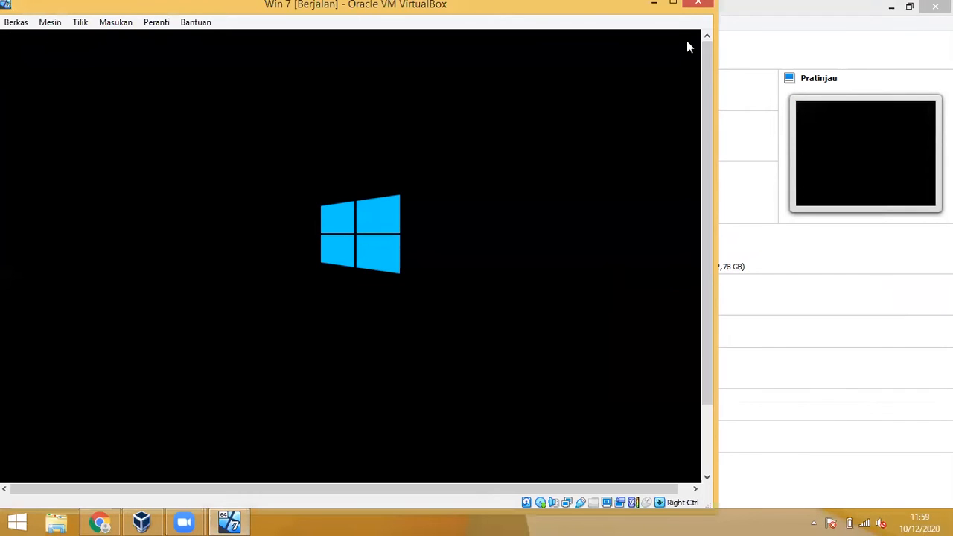
pyautogui.click(672, 5)
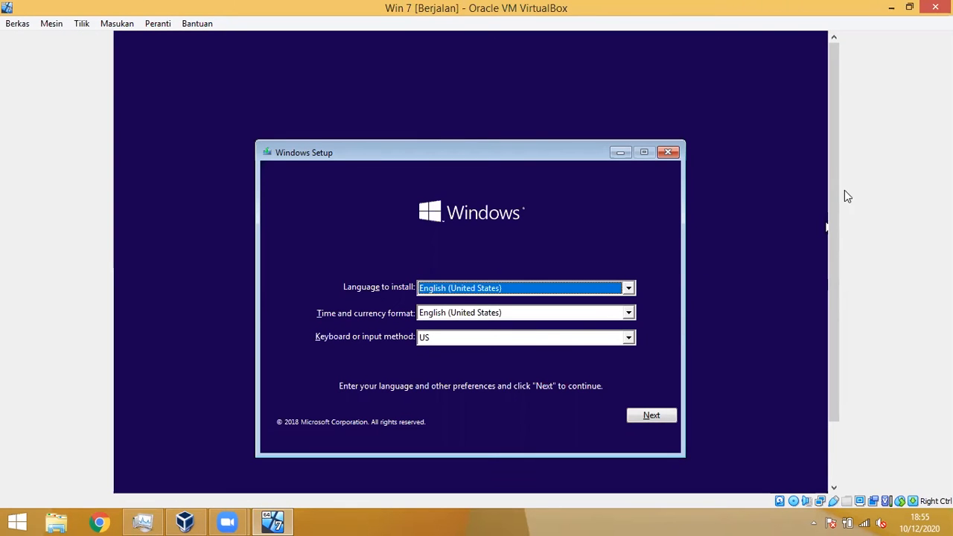
pyautogui.moveTo(833, 192); pyautogui.dragTo(833, 214)
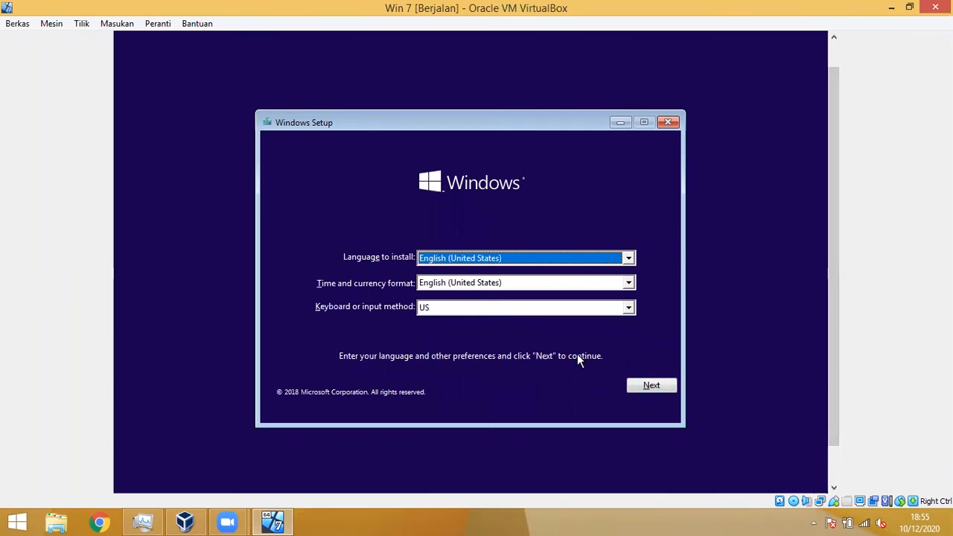
# Step: Run Windows 7 Setup: accept the license and do a Custom install onto Drive 0
pyautogui.click(652, 386)
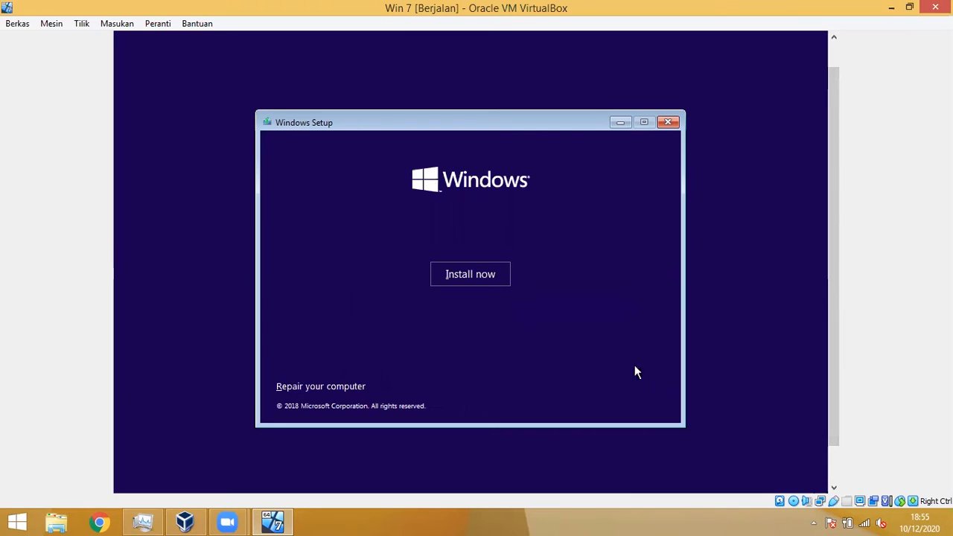
pyautogui.click(484, 274)
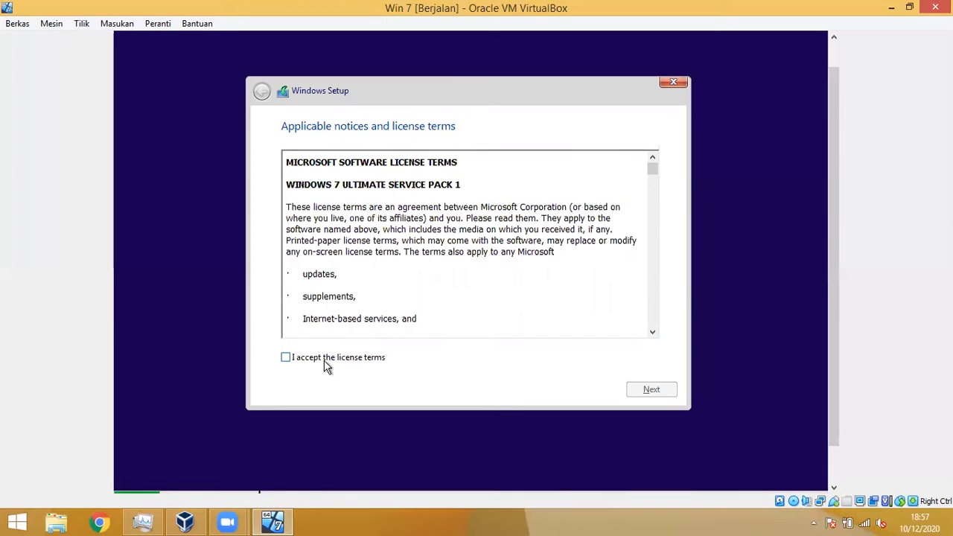
pyautogui.click(286, 358)
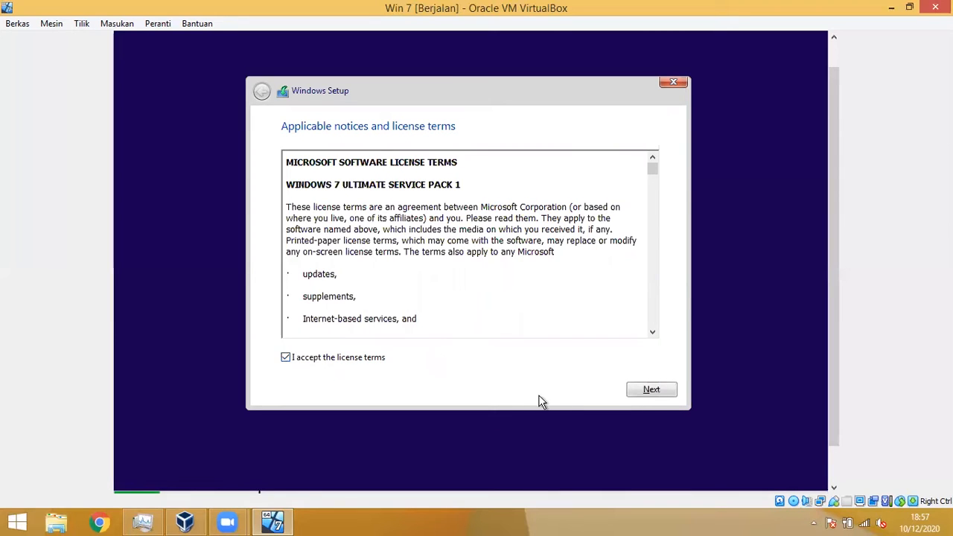
pyautogui.click(656, 393)
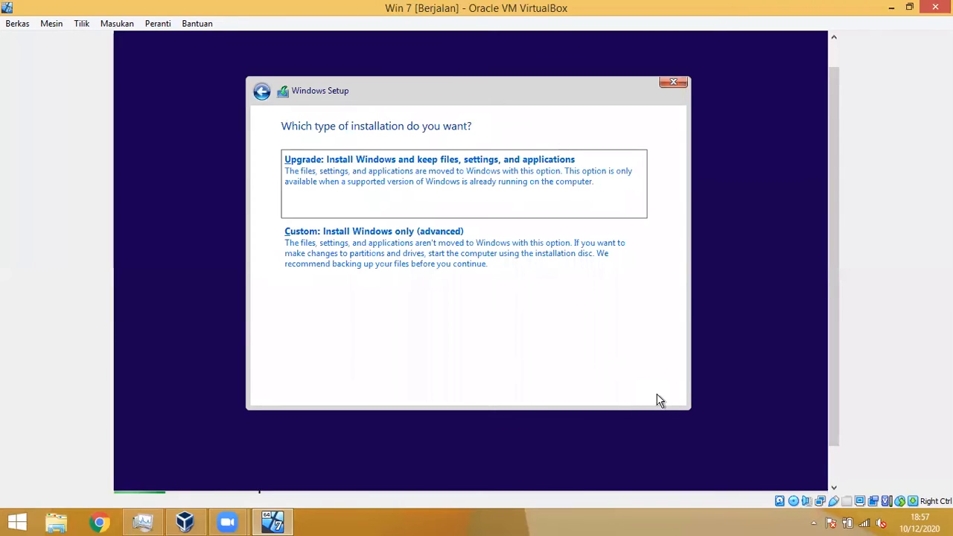
pyautogui.click(347, 245)
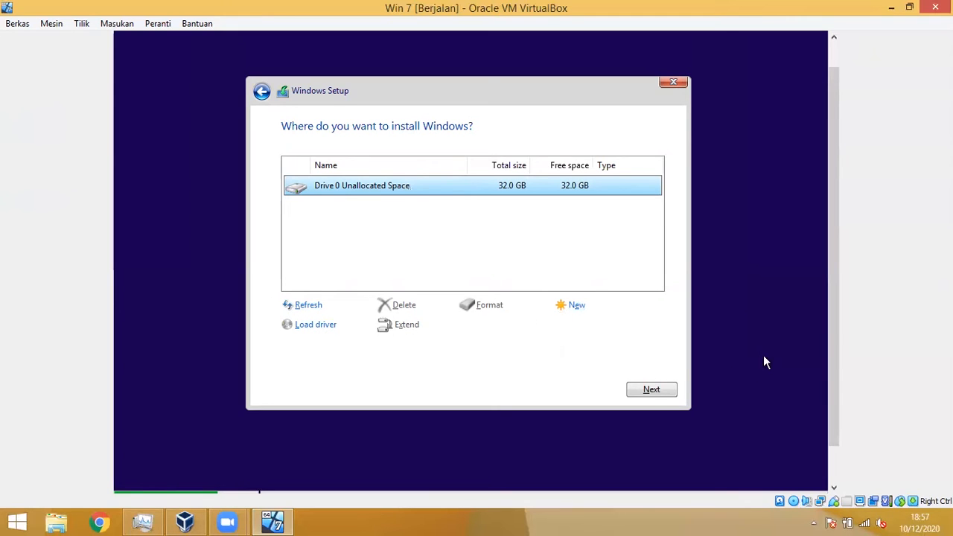
pyautogui.click(673, 387)
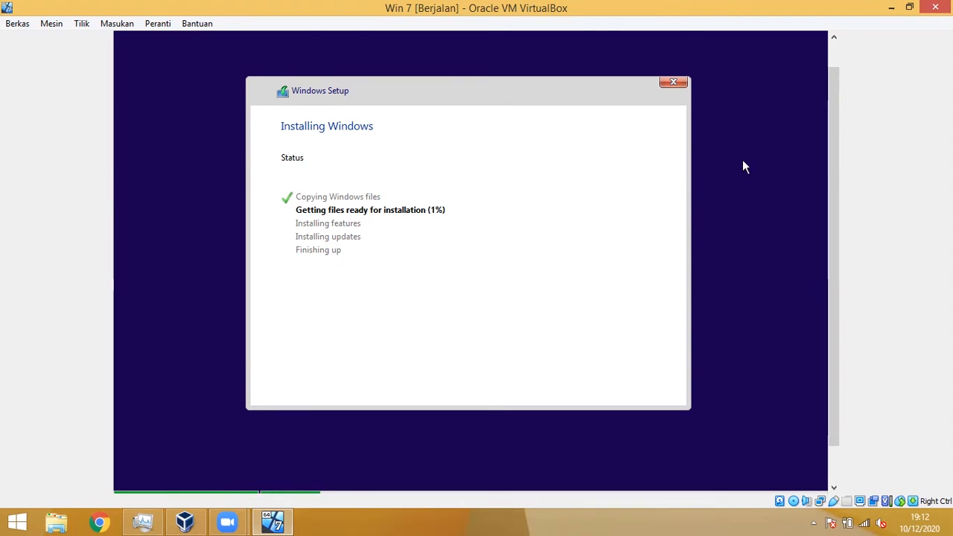
# Step: Power off Win 7 and start a new VM named Win 10
pyautogui.click(933, 7)
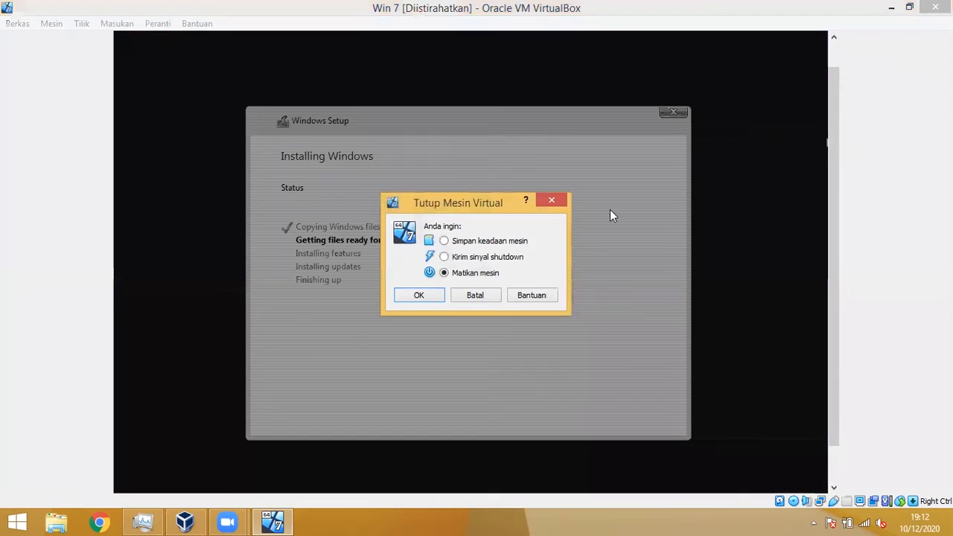
pyautogui.click(426, 294)
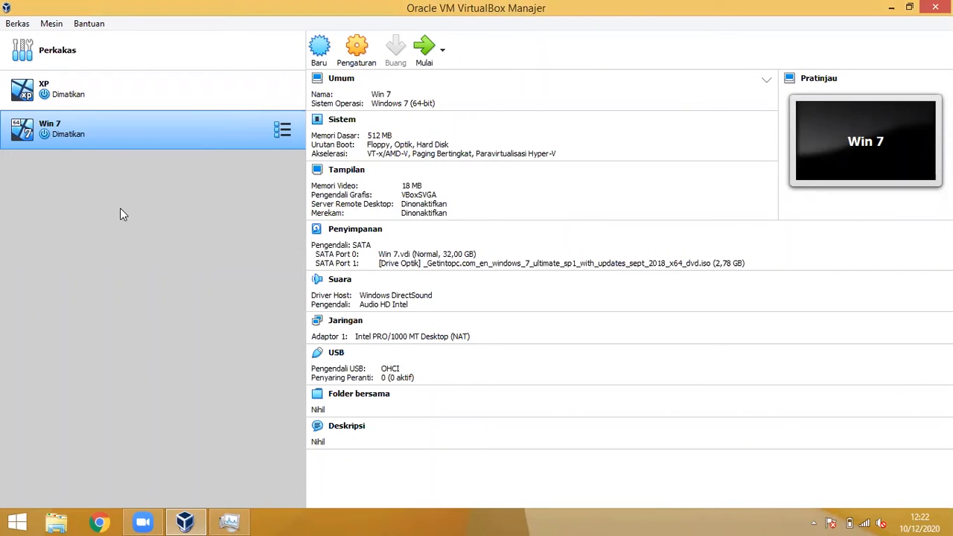
pyautogui.click(318, 51)
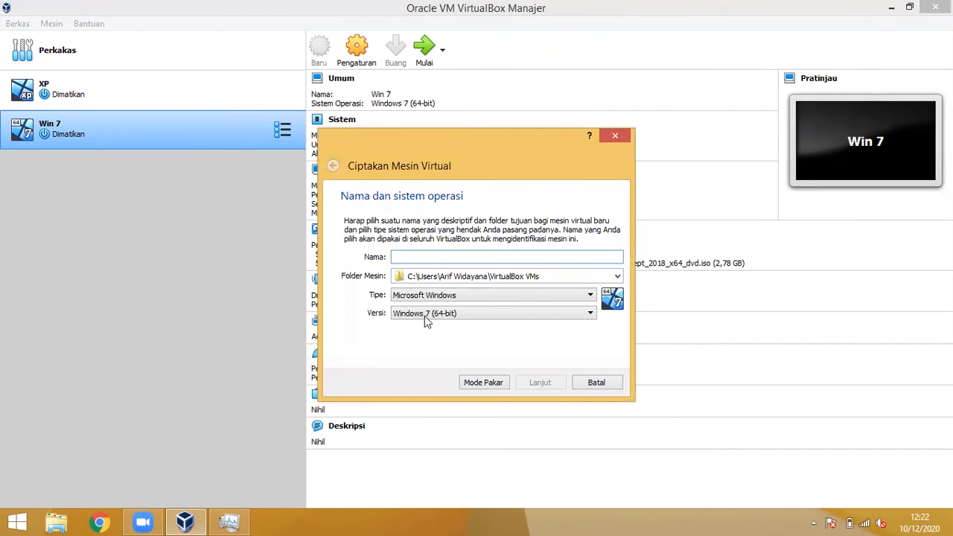
pyautogui.write('W')
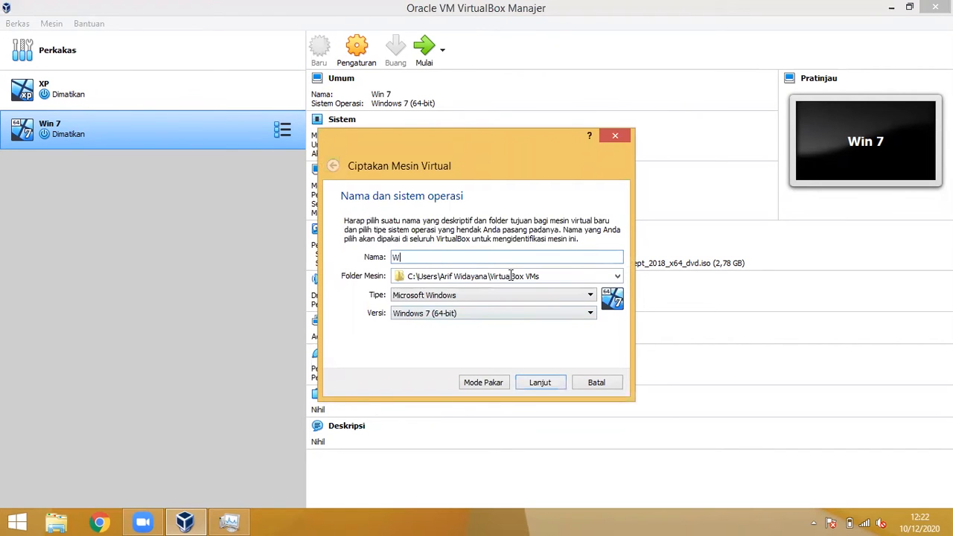
pyautogui.write('in 19')
pyautogui.press('BackSpace')
pyautogui.write('0')
pyautogui.click(539, 381)
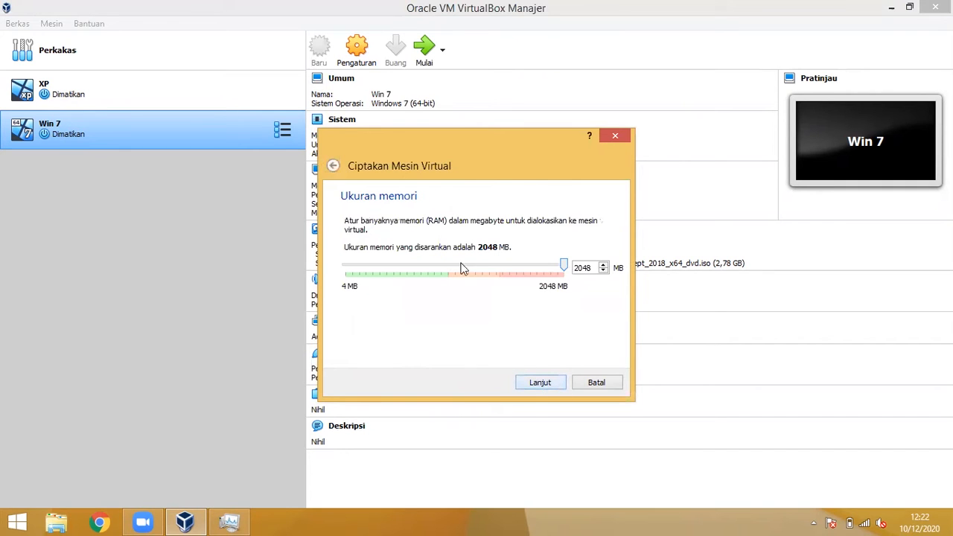
# Step: Set the Win 10 machine's memory to 640 MB
pyautogui.moveTo(438, 264)
pyautogui.mouseDown()
pyautogui.moveTo(414, 264)
pyautogui.moveTo(425, 266)
pyautogui.mouseUp()
pyautogui.click(411, 267)
pyautogui.click(410, 265)
pyautogui.click(413, 263)
pyautogui.click(541, 383)
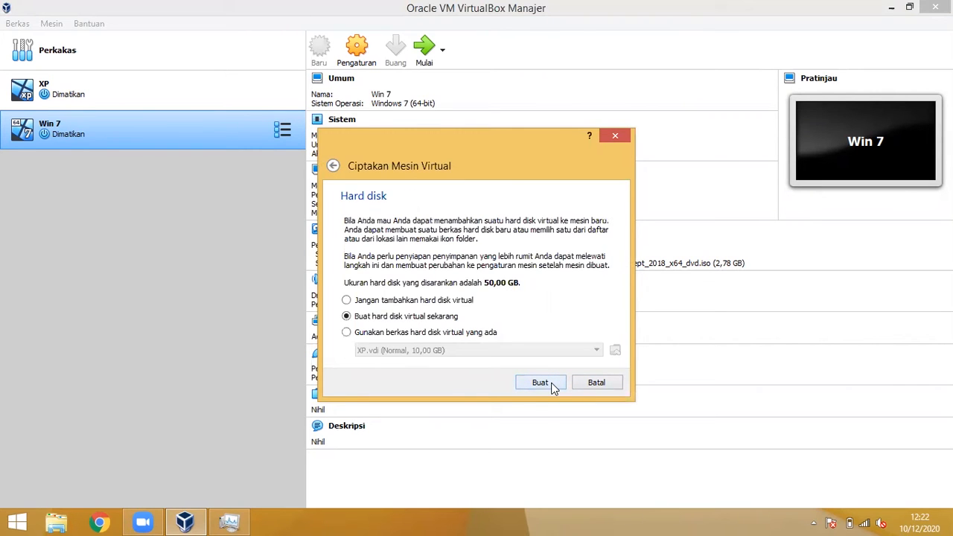
# Step: Create a dynamically allocated 50 GB Win 10.vdi disk and finish the machine
pyautogui.click(553, 388)
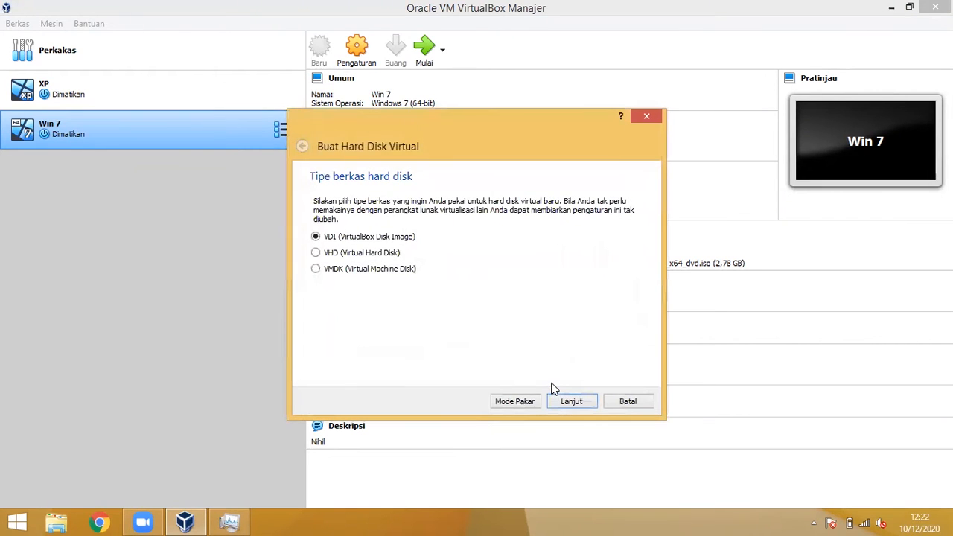
pyautogui.click(556, 402)
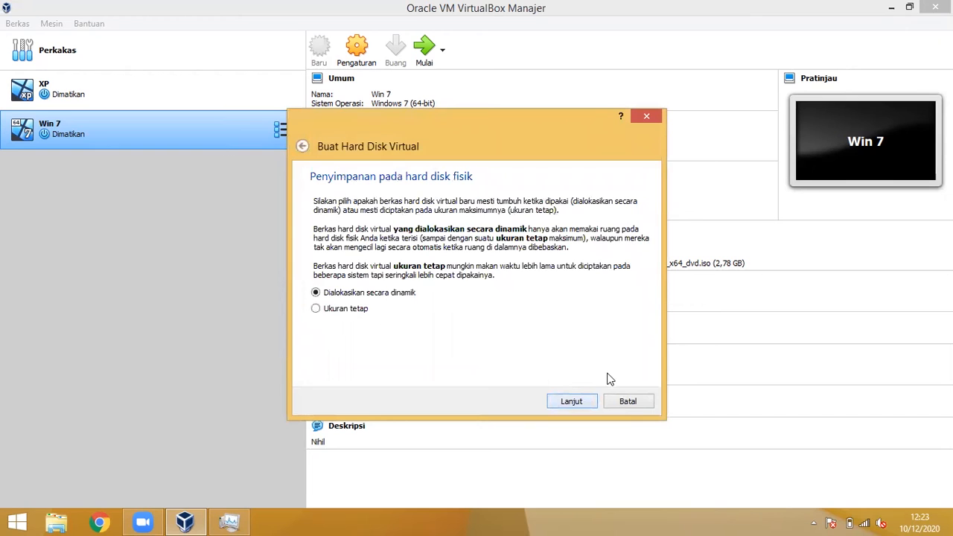
pyautogui.click(578, 403)
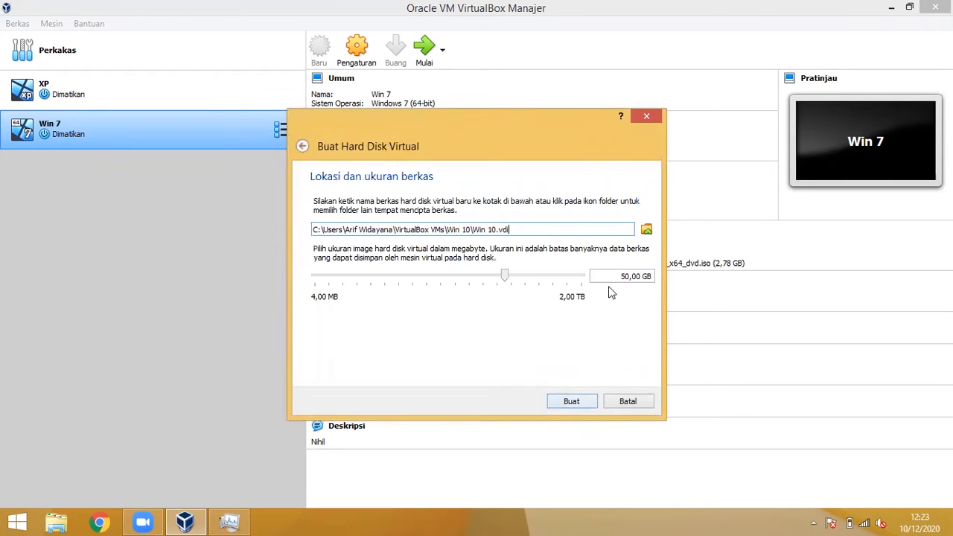
pyautogui.click(589, 402)
pyautogui.click(571, 401)
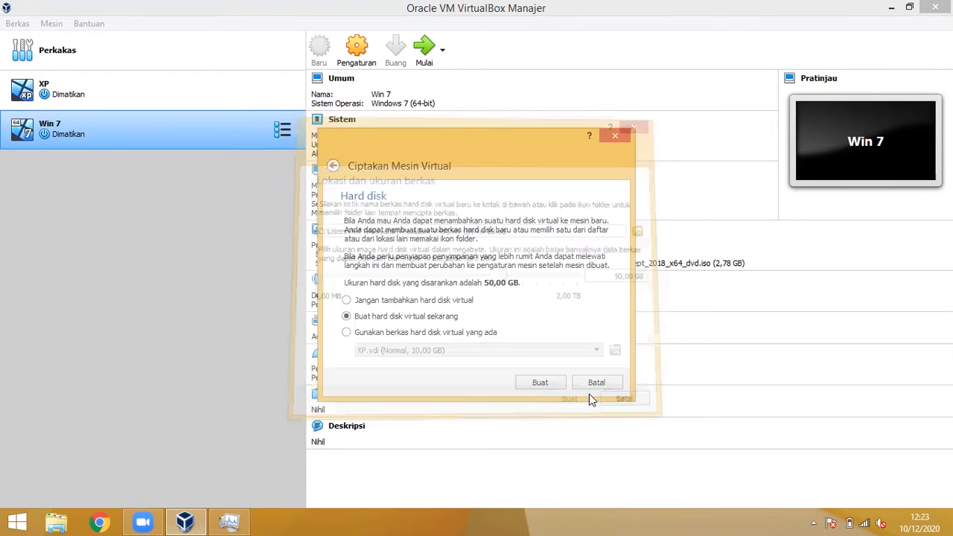
pyautogui.click(548, 380)
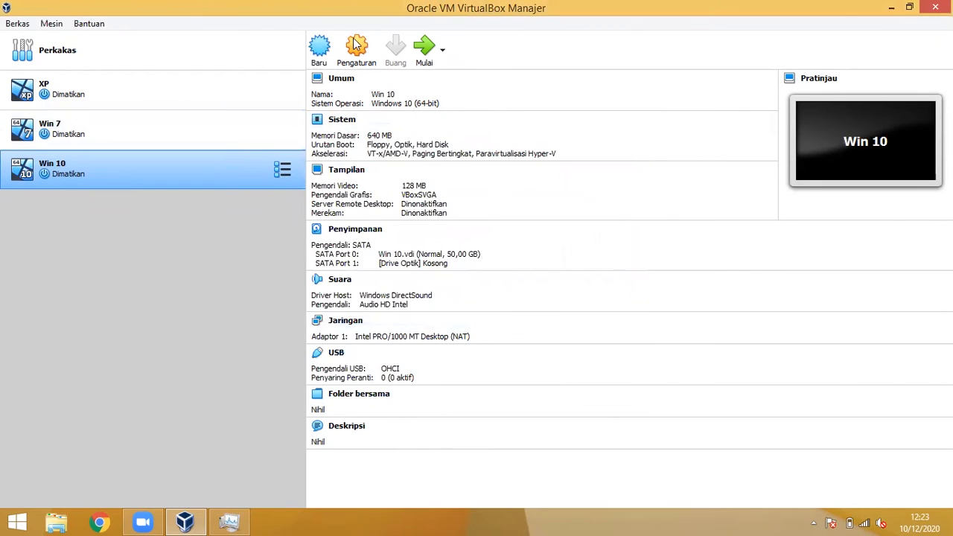
# Step: Attach the Windows 10 Pro aug 2018 x64 ISO from SO to Win 10's optical drive and save
pyautogui.click(363, 68)
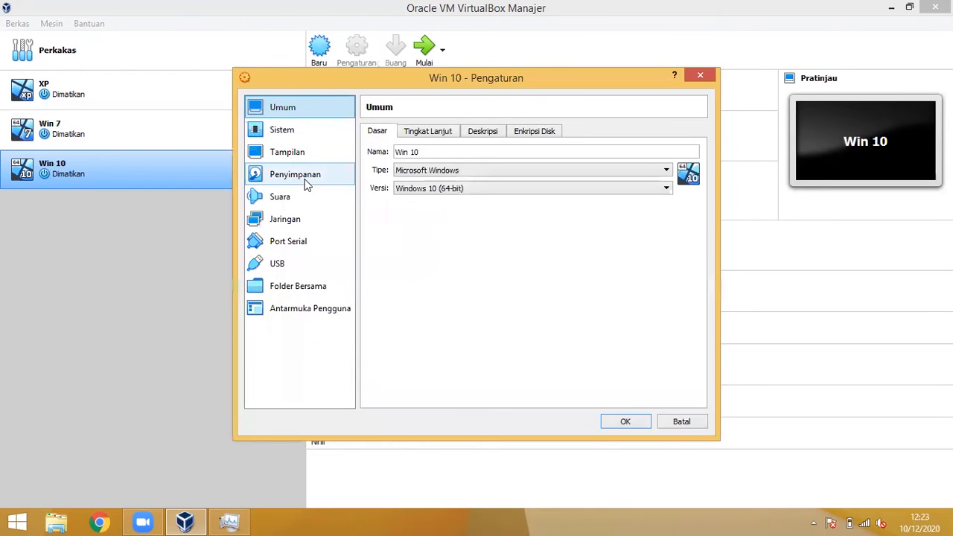
pyautogui.click(310, 173)
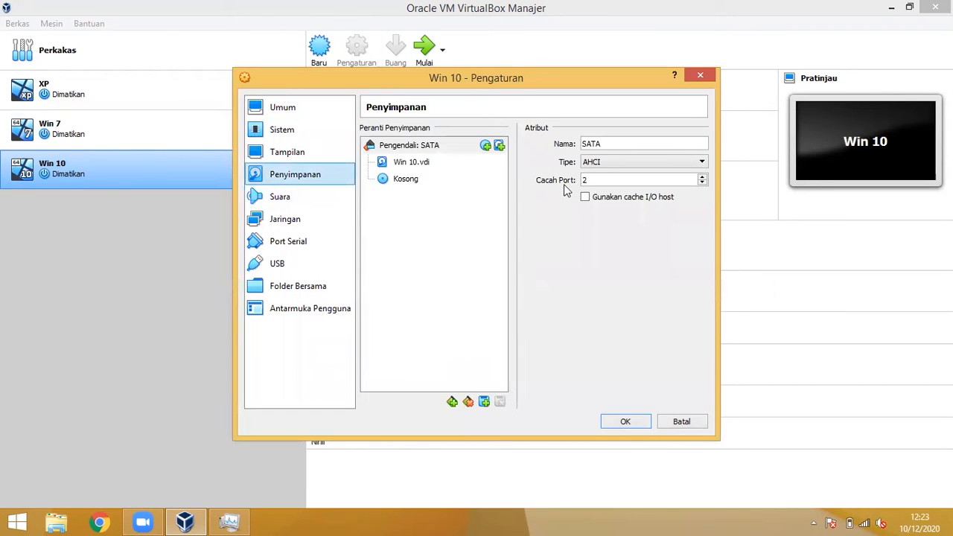
pyautogui.click(425, 180)
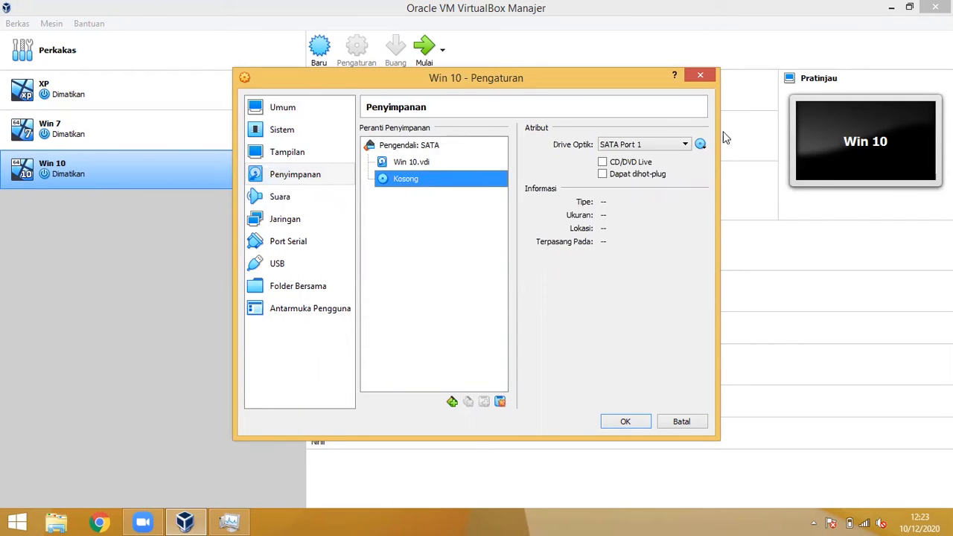
pyautogui.click(701, 145)
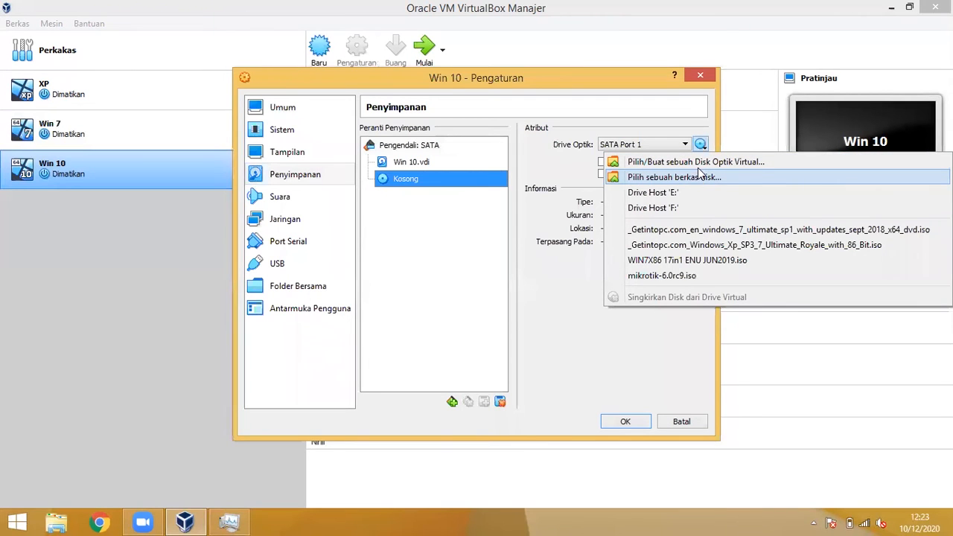
pyautogui.click(697, 166)
pyautogui.click(633, 159)
pyautogui.click(699, 144)
pyautogui.click(696, 177)
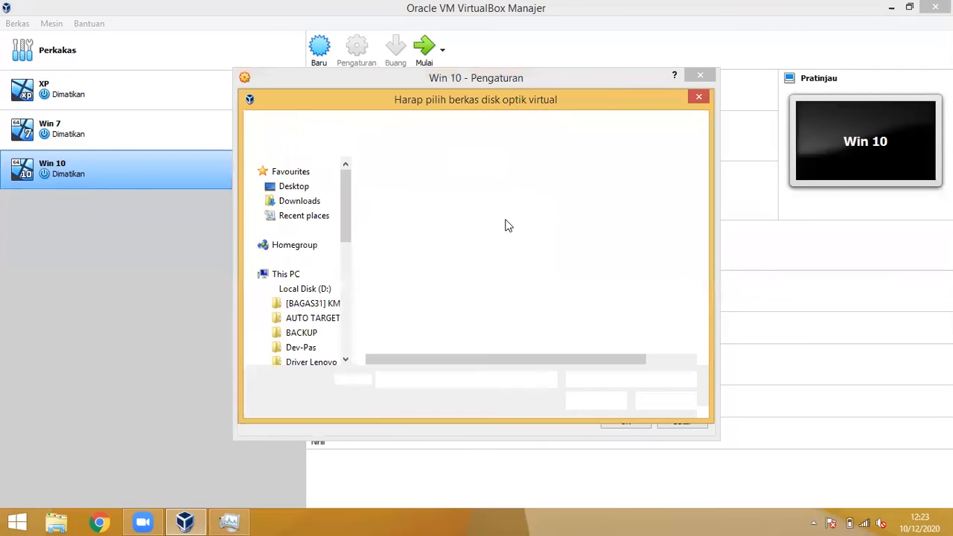
pyautogui.click(512, 202)
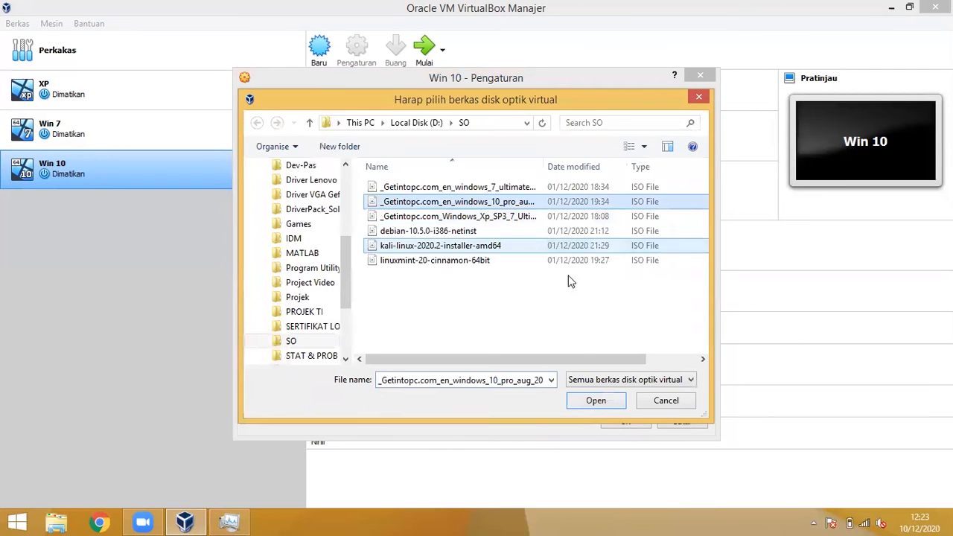
pyautogui.click(599, 402)
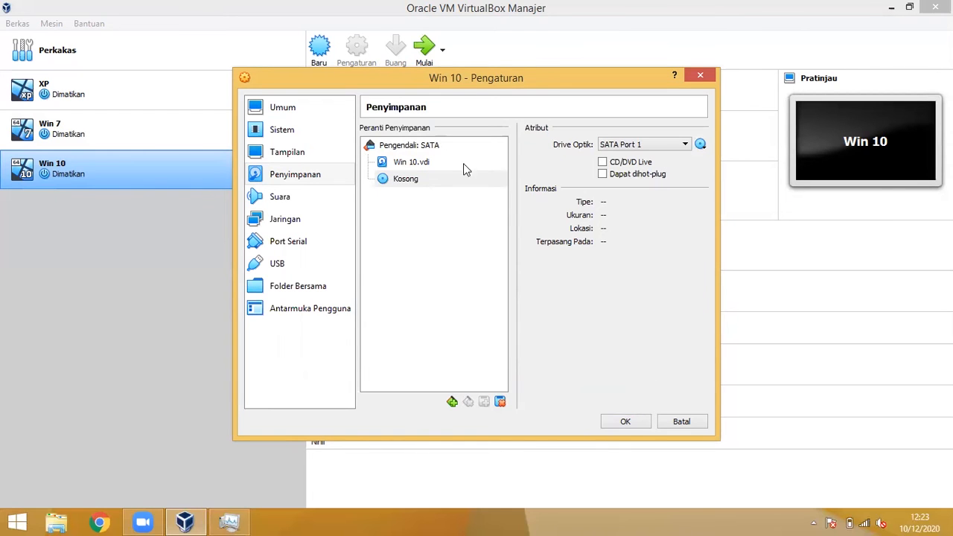
pyautogui.click(445, 179)
pyautogui.click(625, 421)
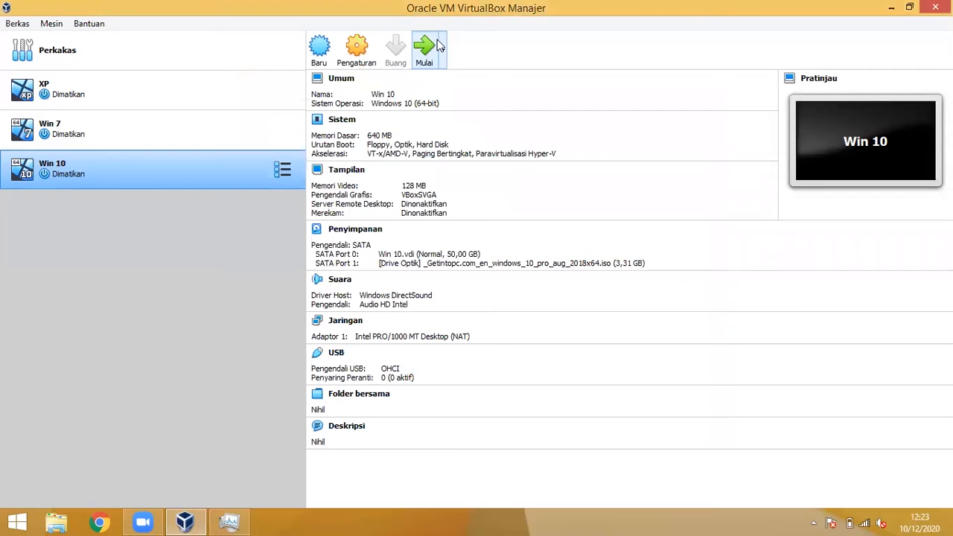
# Step: Boot the Win 10 VM with the Windows 10 ISO as its start-up disk
pyautogui.click(437, 48)
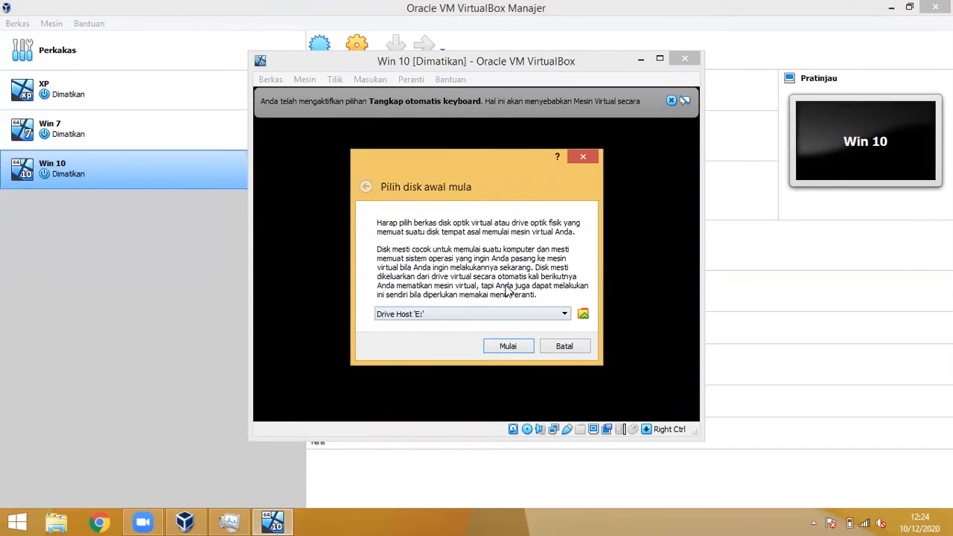
pyautogui.click(564, 315)
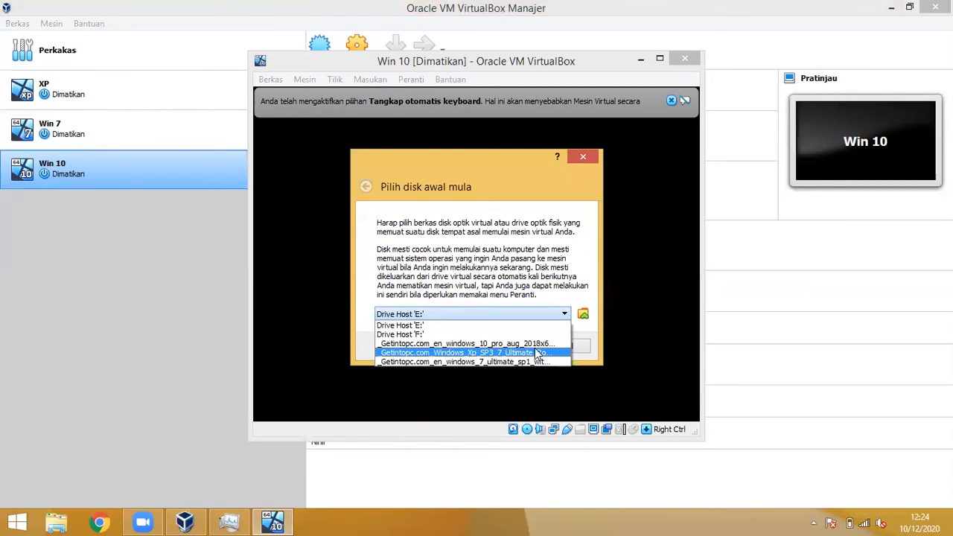
pyautogui.click(468, 344)
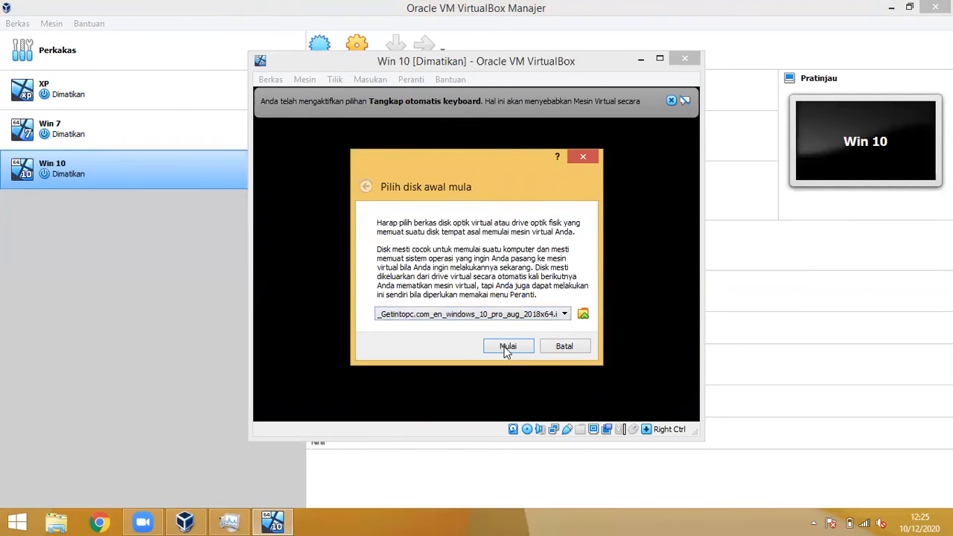
pyautogui.click(506, 349)
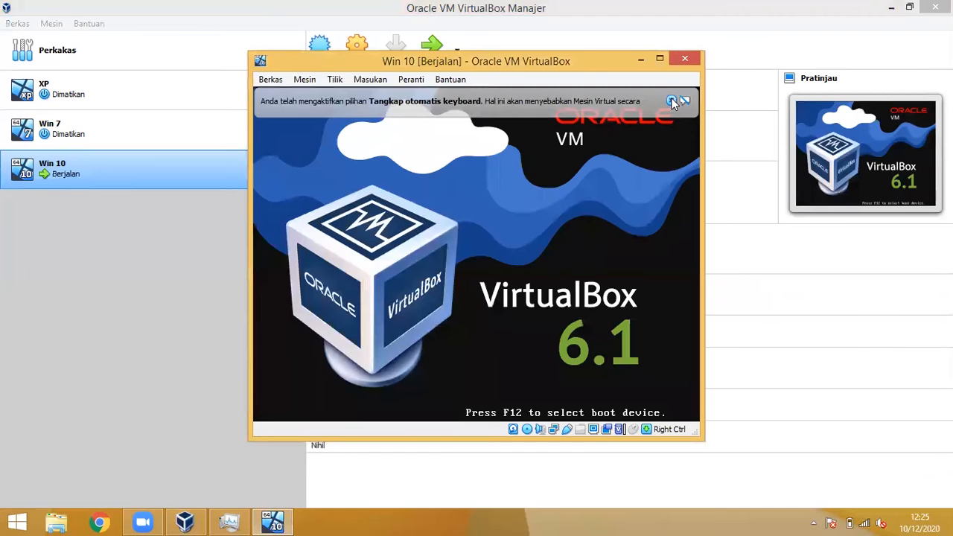
pyautogui.click(671, 101)
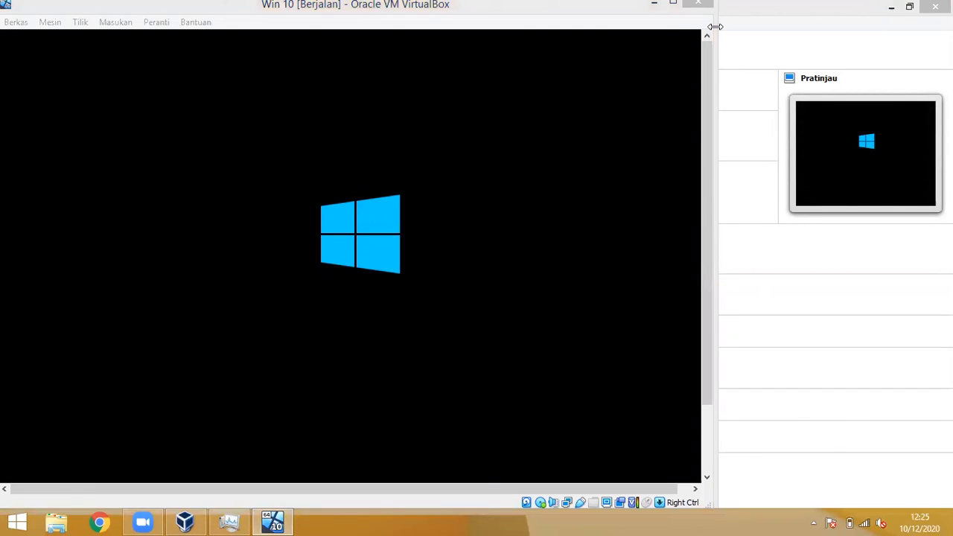
# Step: Maximize the VM window, keep English language settings, and choose Install now
pyautogui.click(673, 3)
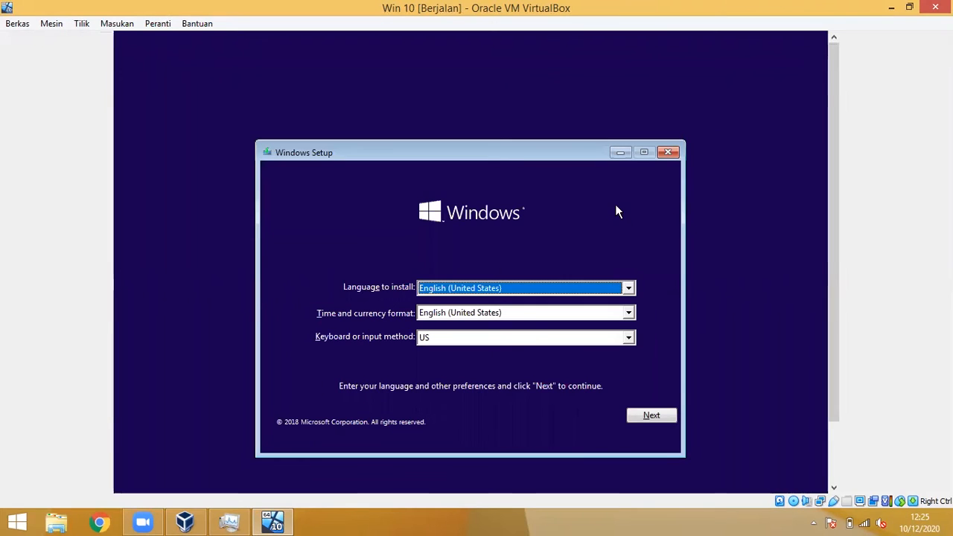
pyautogui.click(671, 419)
pyautogui.click(477, 305)
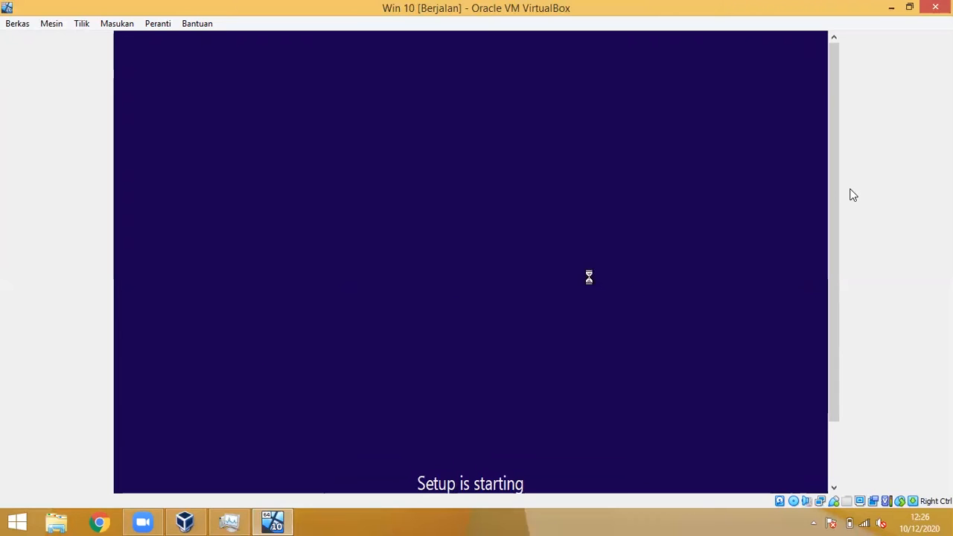
pyautogui.scroll(-1, 838, 204)
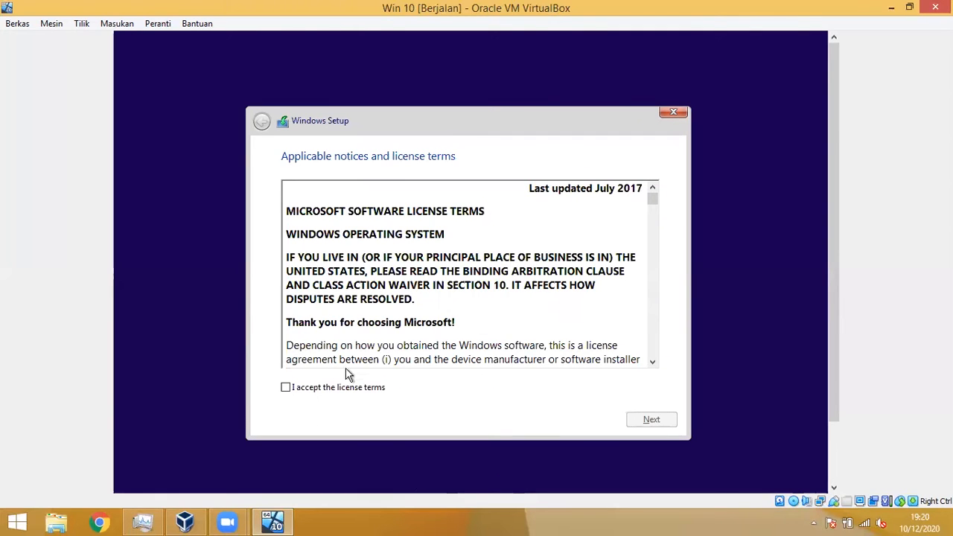
# Step: Accept the Windows license terms and choose 'Custom: Install Windows only (advanced)'
pyautogui.click(308, 392)
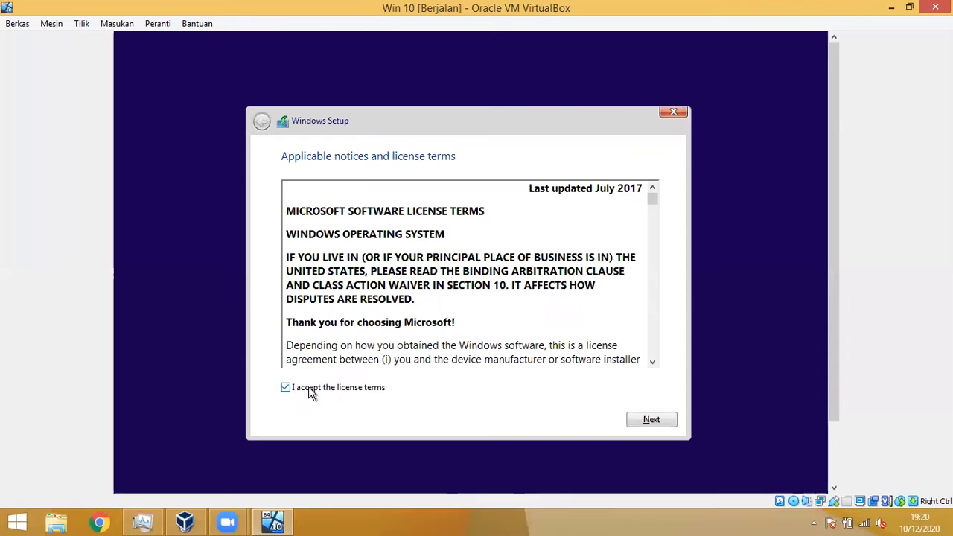
pyautogui.click(642, 423)
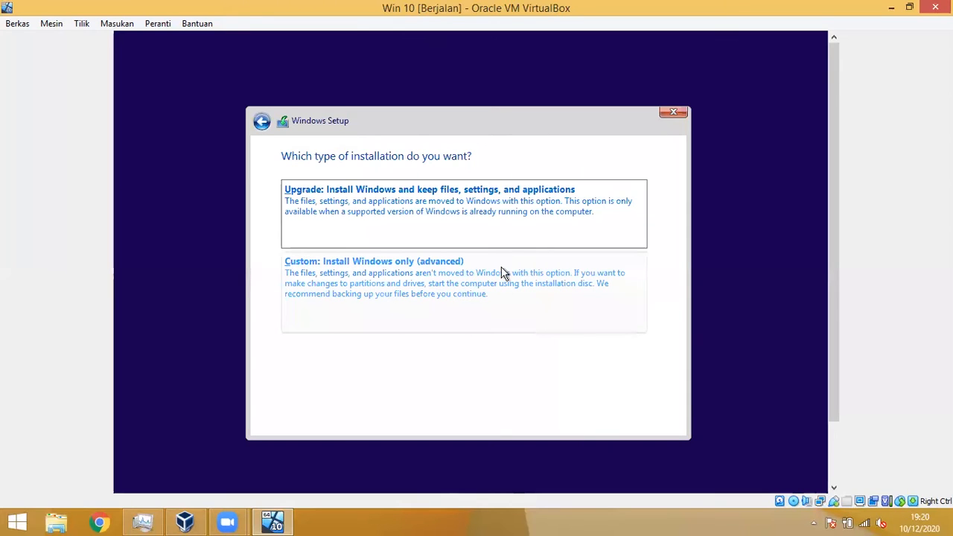
pyautogui.click(484, 317)
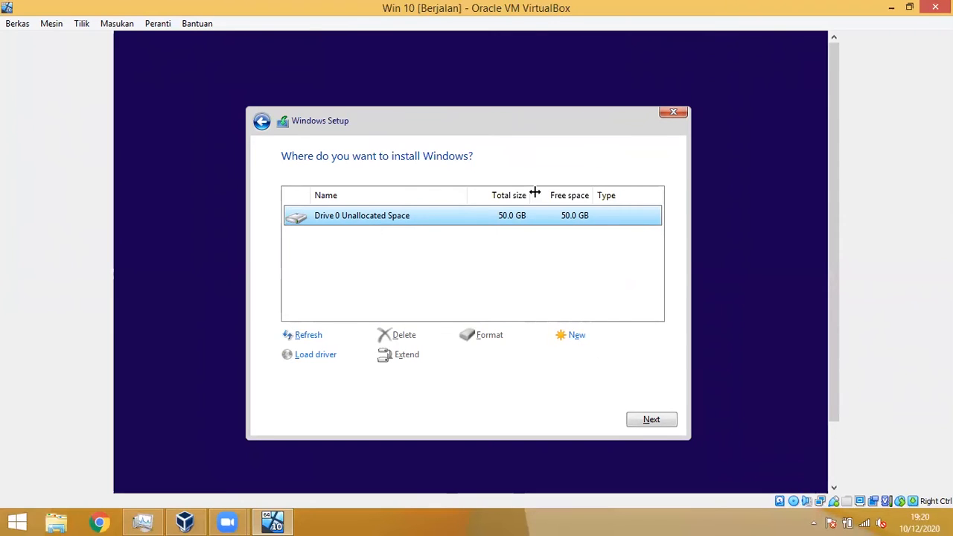
# Step: Select Drive 0's 50.0 GB unallocated space and start installing Windows on it
pyautogui.click(408, 236)
pyautogui.click(436, 223)
pyautogui.click(469, 236)
pyautogui.click(505, 222)
pyautogui.click(670, 420)
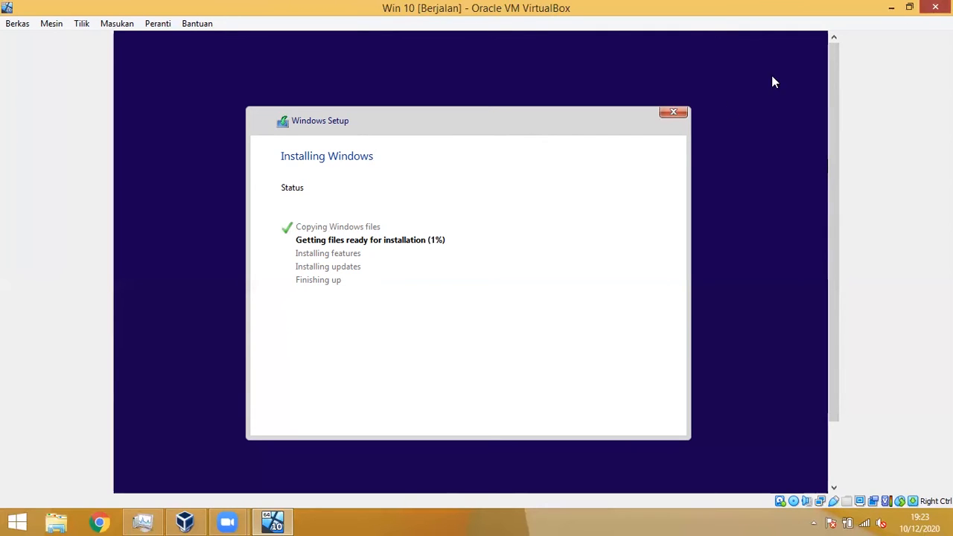
# Step: Close the Win 10 VM with Ctrl+Q and confirm 'Matikan mesin' to power it off
pyautogui.hotkey('ctrl', 'q')
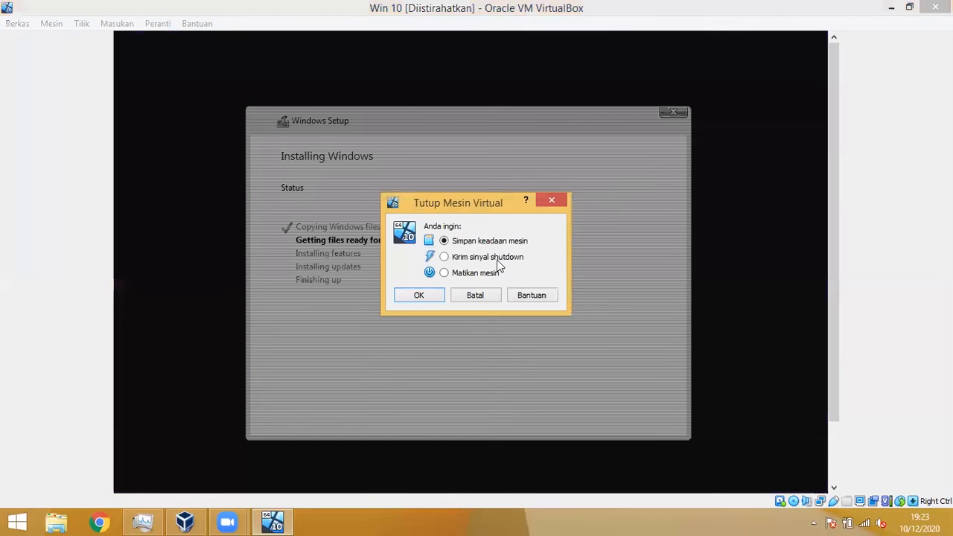
pyautogui.click(465, 275)
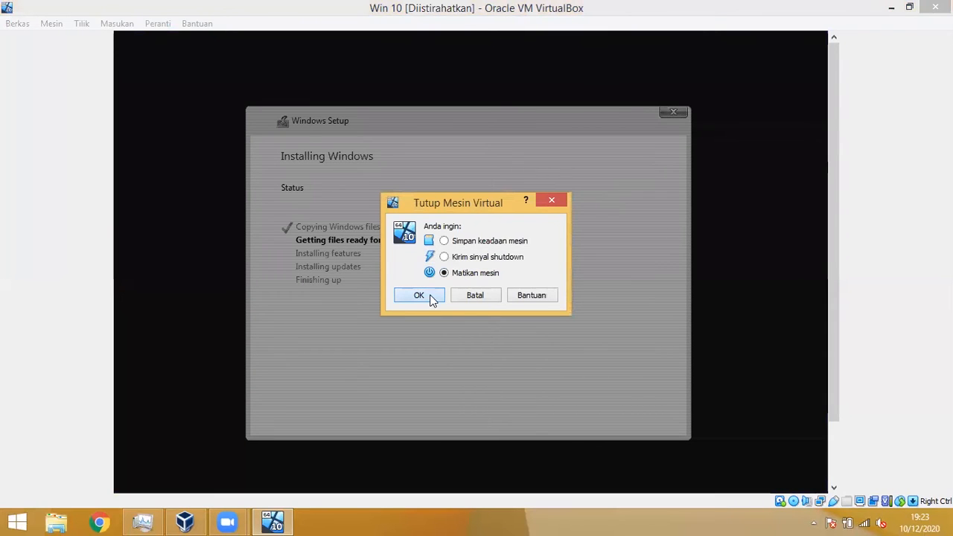
pyautogui.click(419, 295)
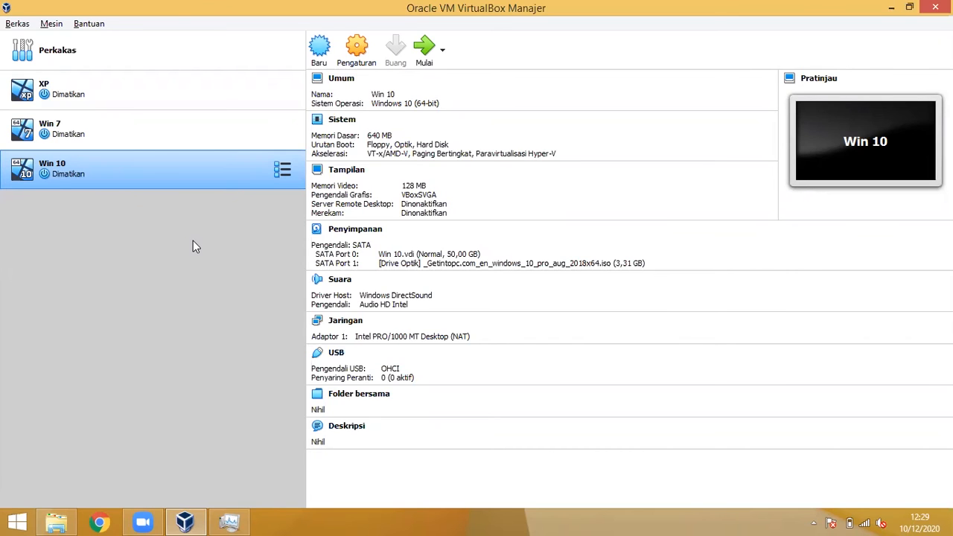
# Step: Start a new VM named Debian, type Debian (64-bit), with 703 MB of memory
pyautogui.click(320, 48)
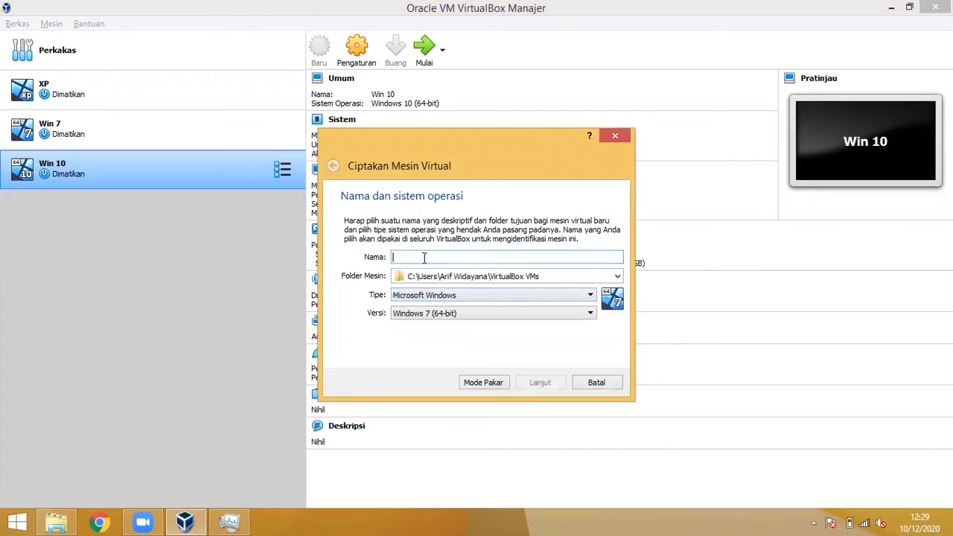
pyautogui.write('Debian')
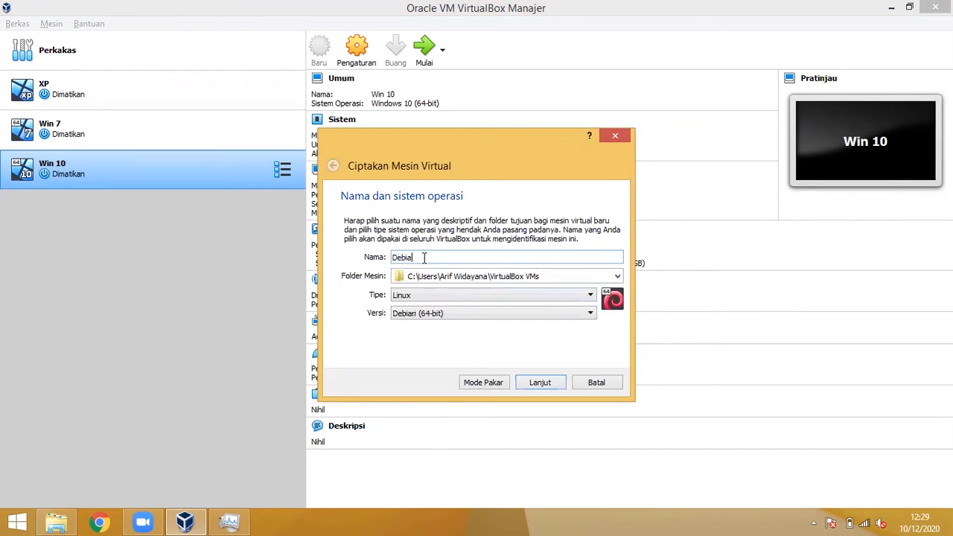
pyautogui.click(439, 315)
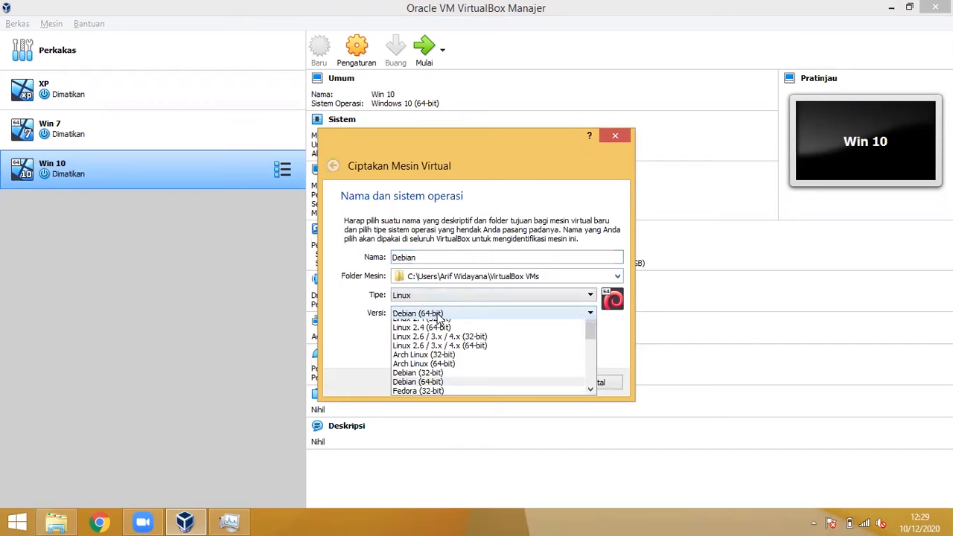
pyautogui.click(476, 313)
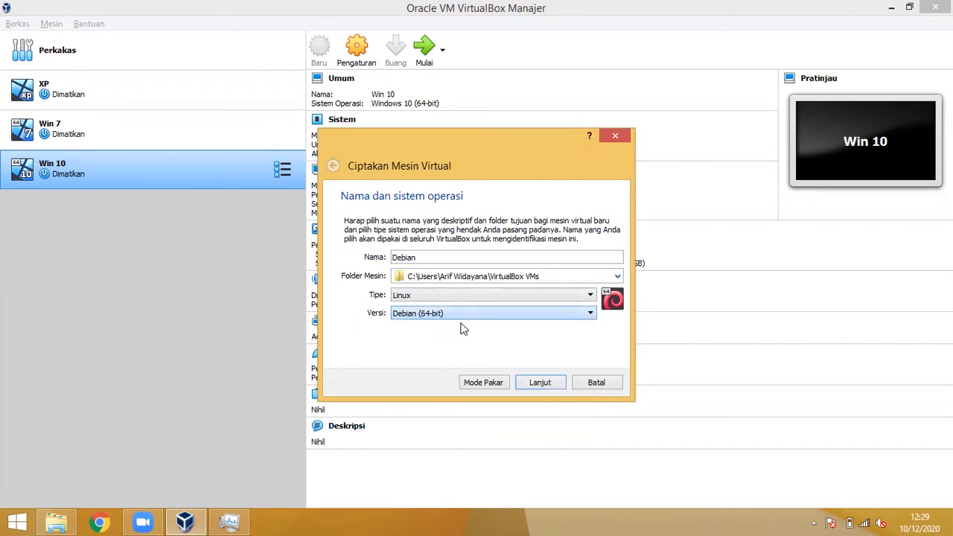
pyautogui.click(522, 382)
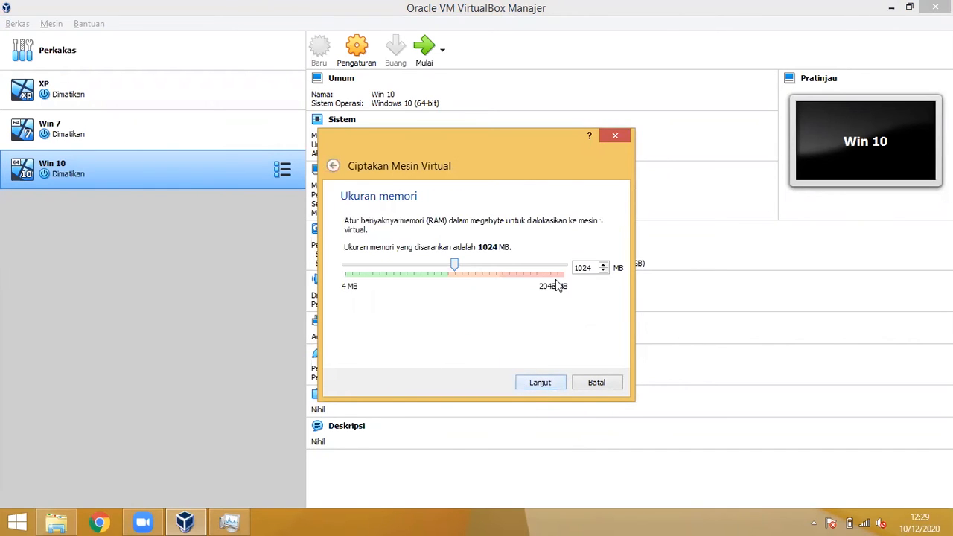
pyautogui.moveTo(454, 266); pyautogui.dragTo(420, 271)
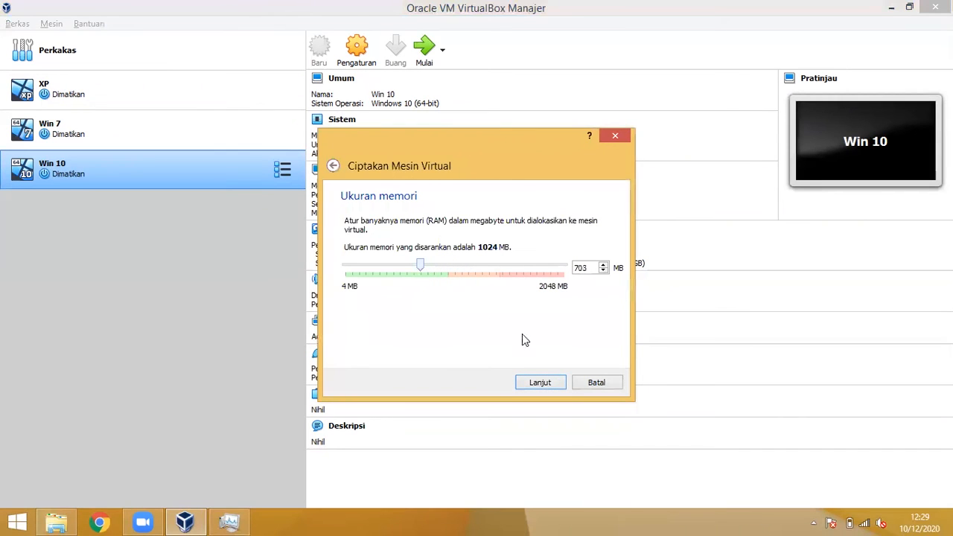
# Step: Give it a new 8 GB VDI hard disk, Debian.vdi, and finish creating the VM
pyautogui.click(562, 385)
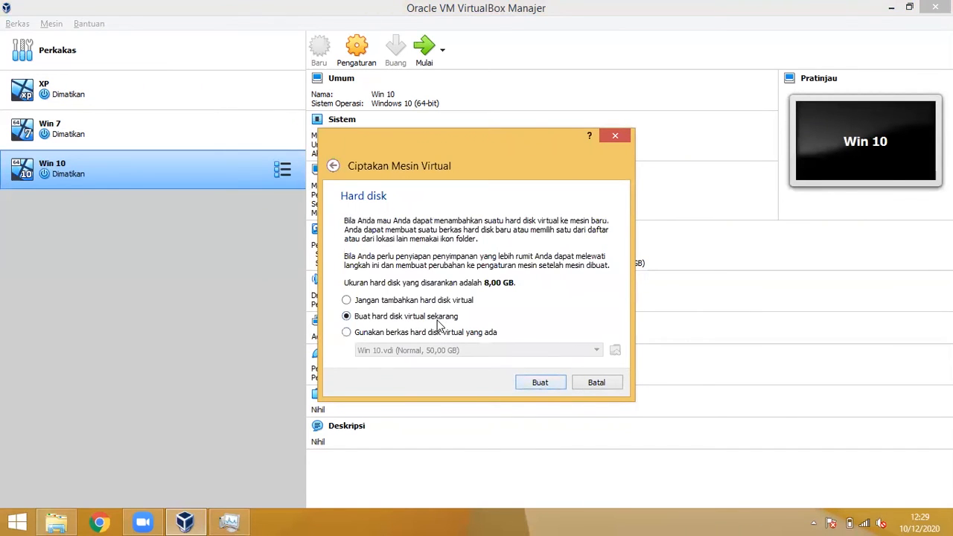
pyautogui.click(541, 381)
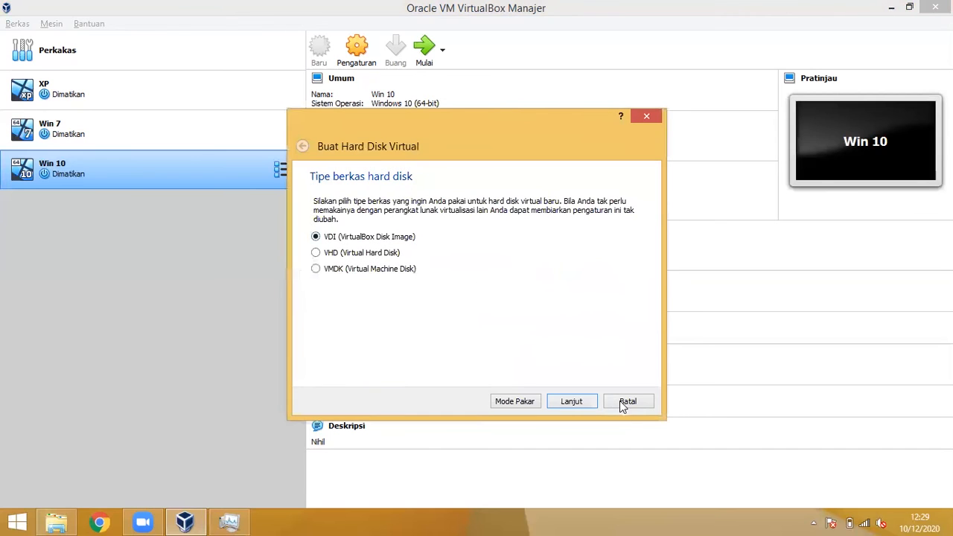
pyautogui.click(572, 402)
pyautogui.click(571, 405)
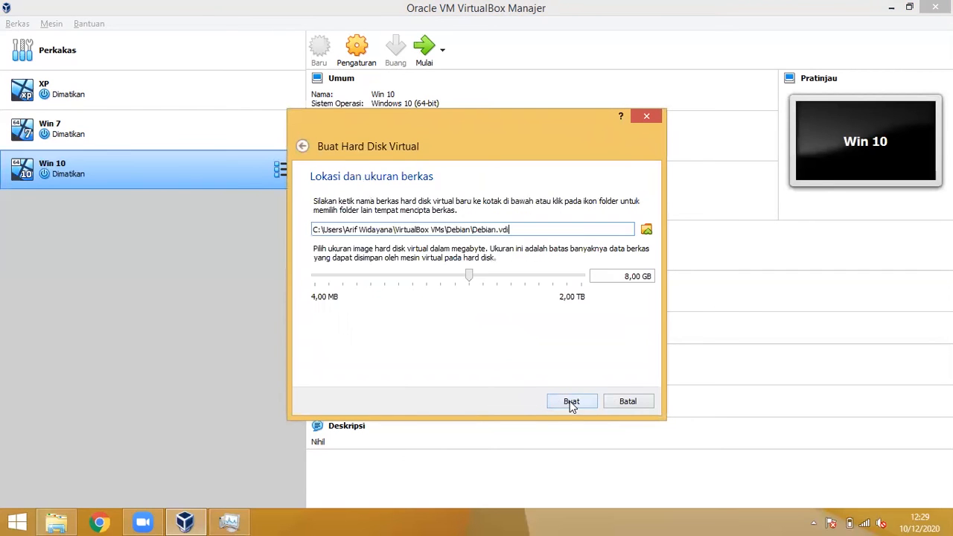
pyautogui.click(568, 406)
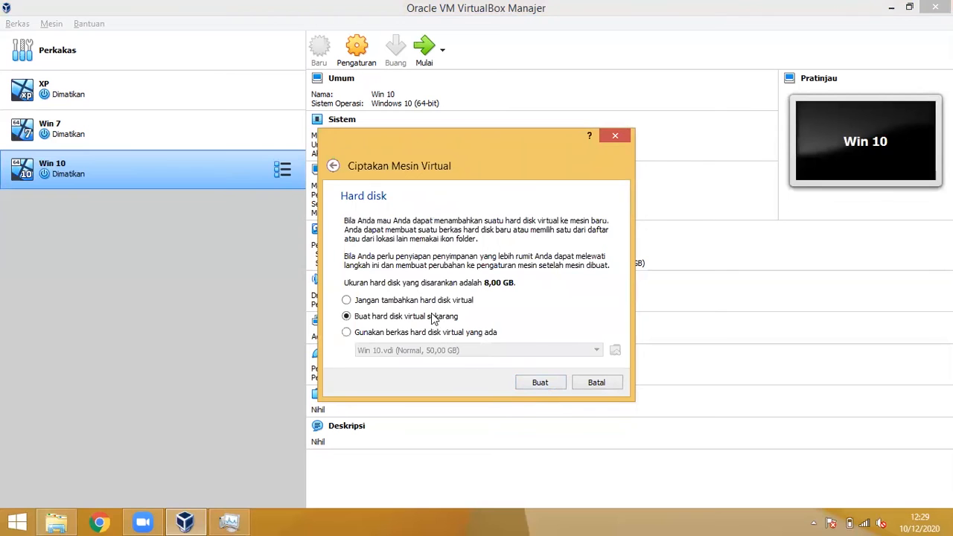
pyautogui.click(537, 384)
# Step: Open the Debian machine's storage settings and select the Debian.vdi disk
pyautogui.click(356, 66)
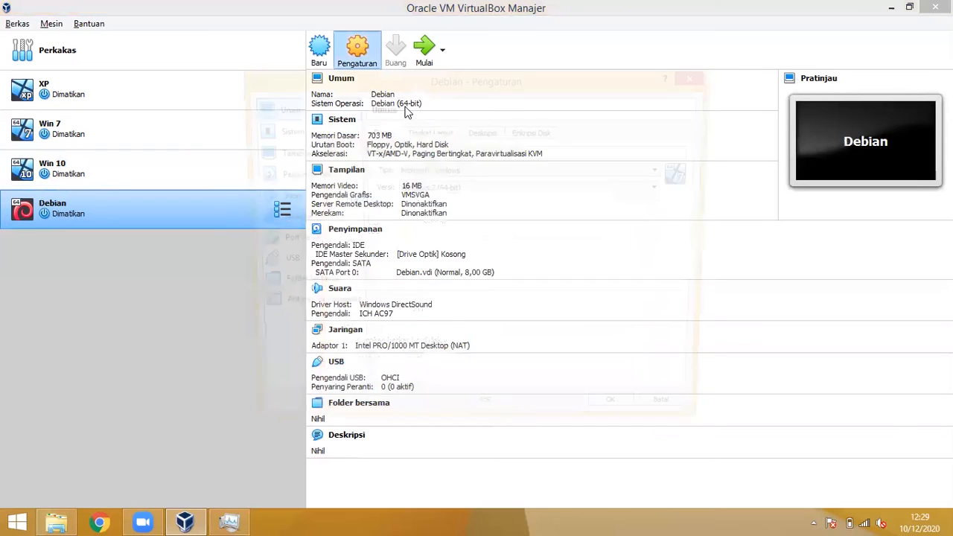
pyautogui.click(333, 177)
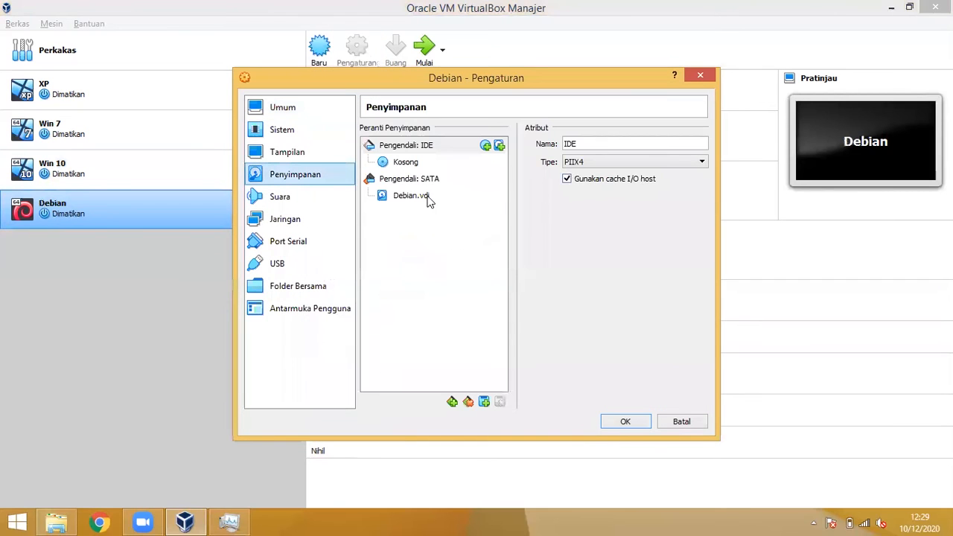
pyautogui.click(426, 198)
# Step: Browse for a virtual hard disk file in the SO folder on Local Disk (D:)
pyautogui.click(699, 144)
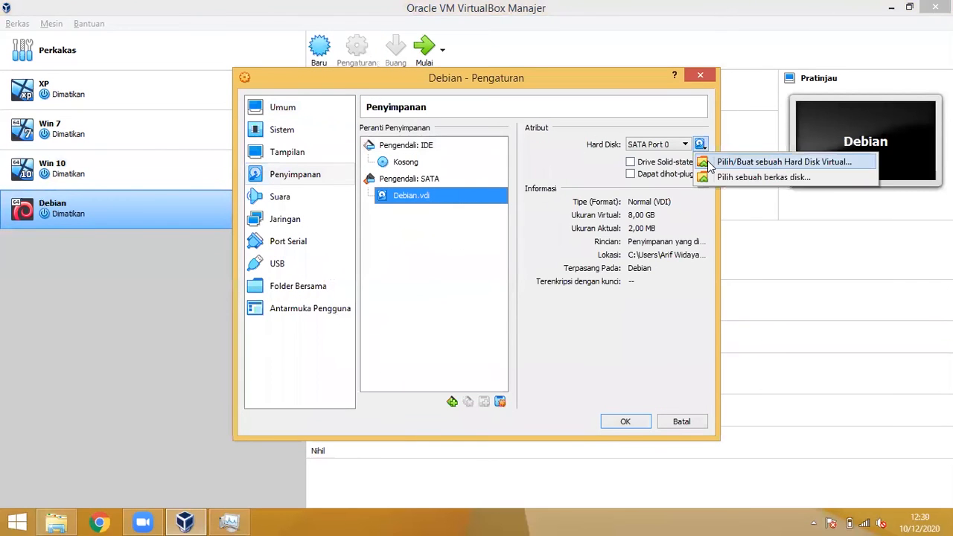
pyautogui.click(759, 177)
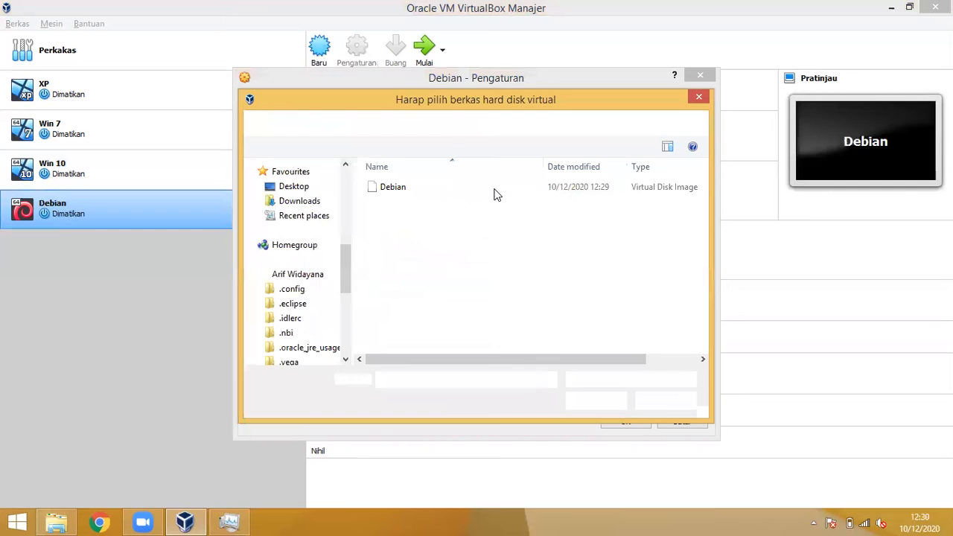
pyautogui.scroll(-5, 342, 262)
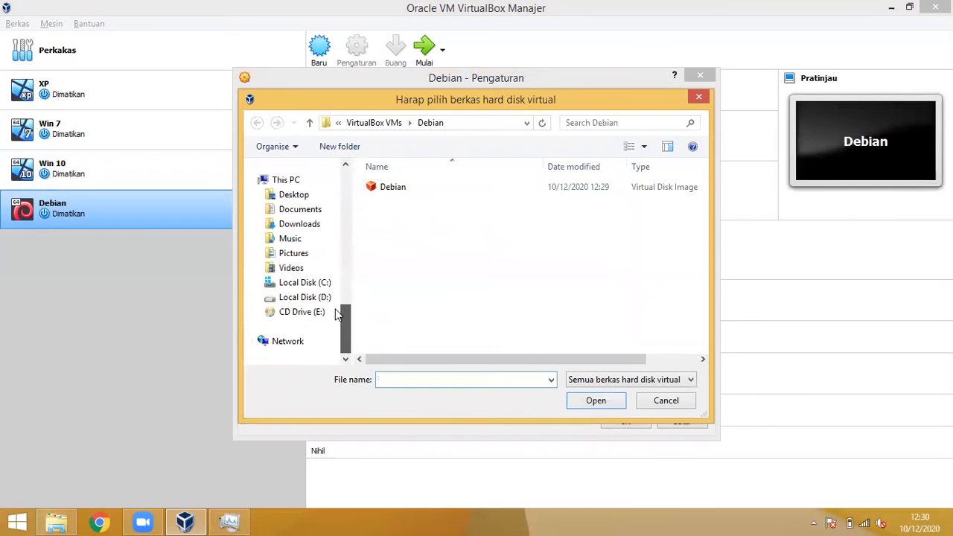
pyautogui.click(327, 297)
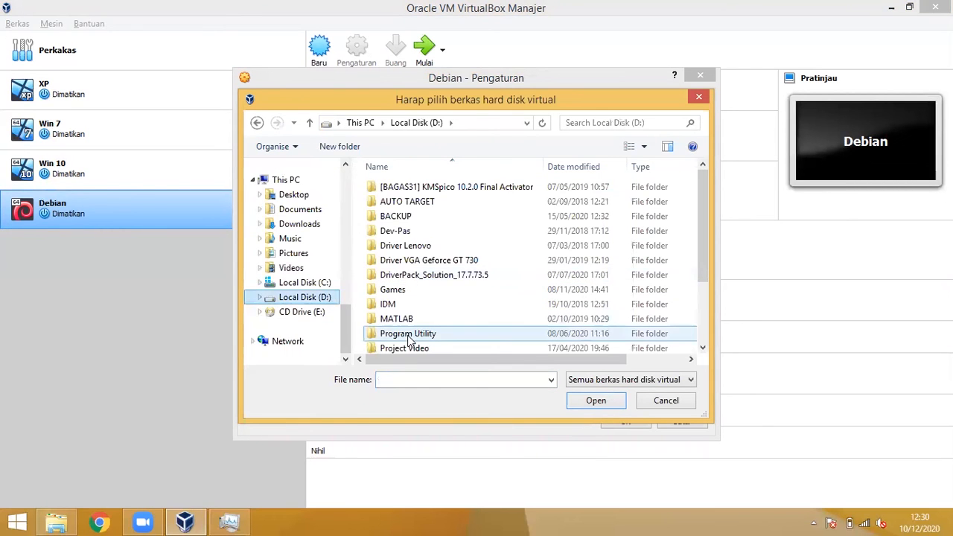
pyautogui.scroll(-2, 447, 298)
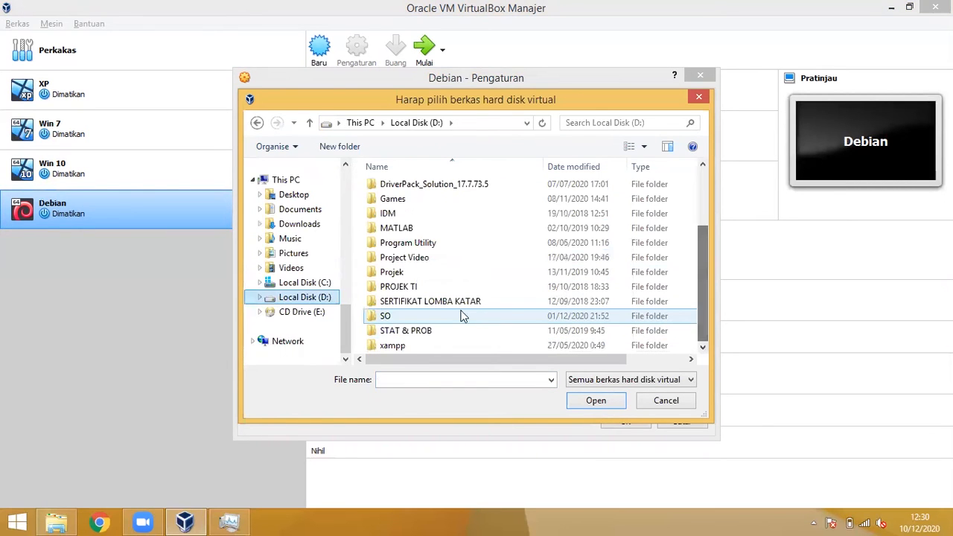
pyautogui.doubleClick(440, 315)
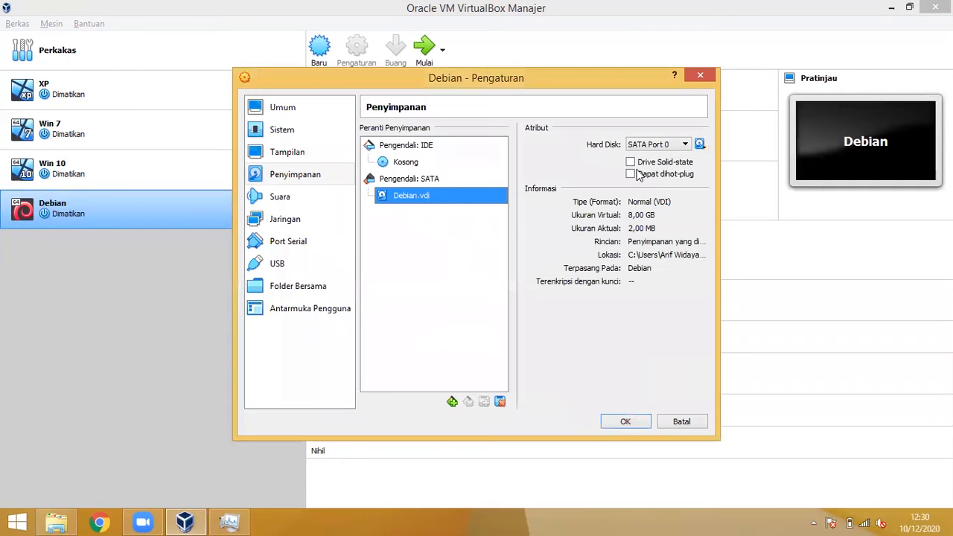
# Step: Load debian-10.5.0-i386-netinst.iso into the empty optical drive and save the settings
pyautogui.click(437, 182)
pyautogui.click(416, 162)
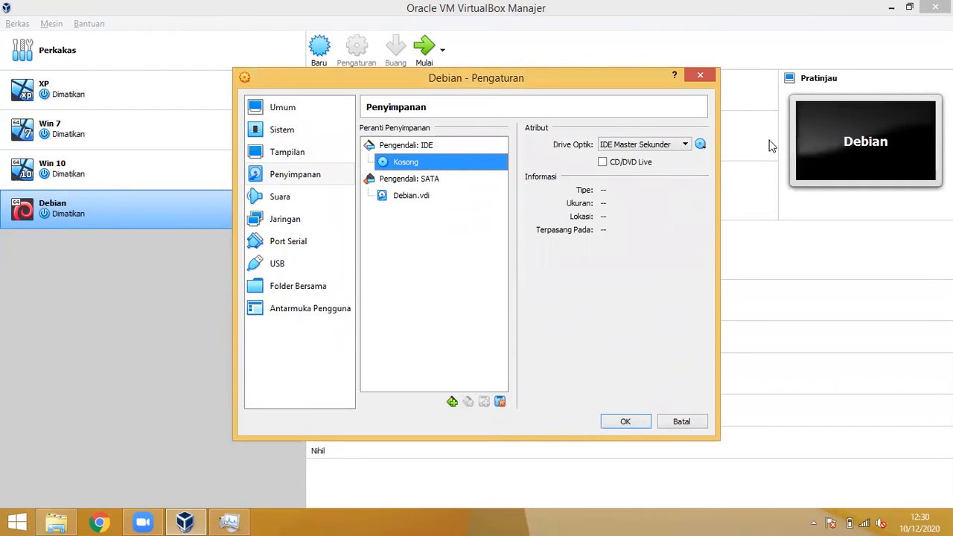
pyautogui.click(700, 143)
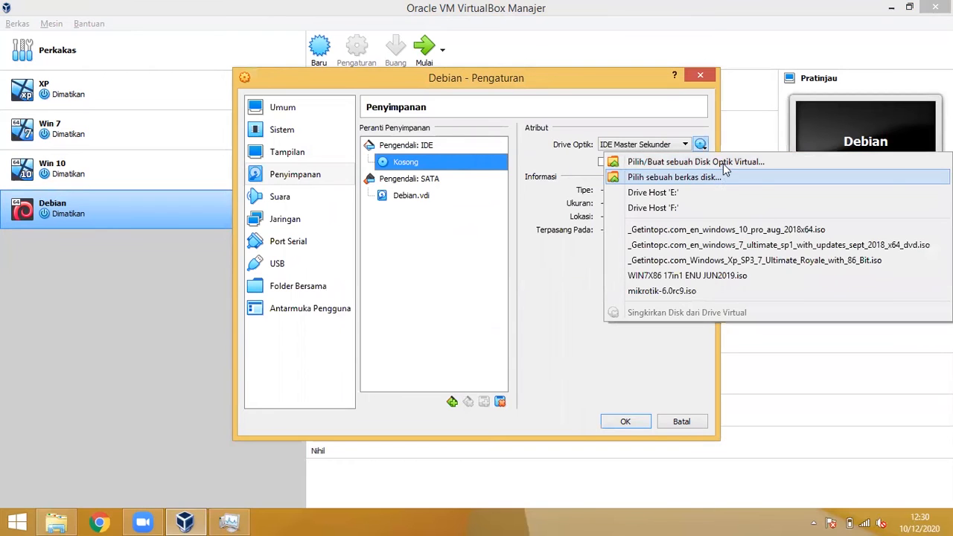
pyautogui.click(717, 179)
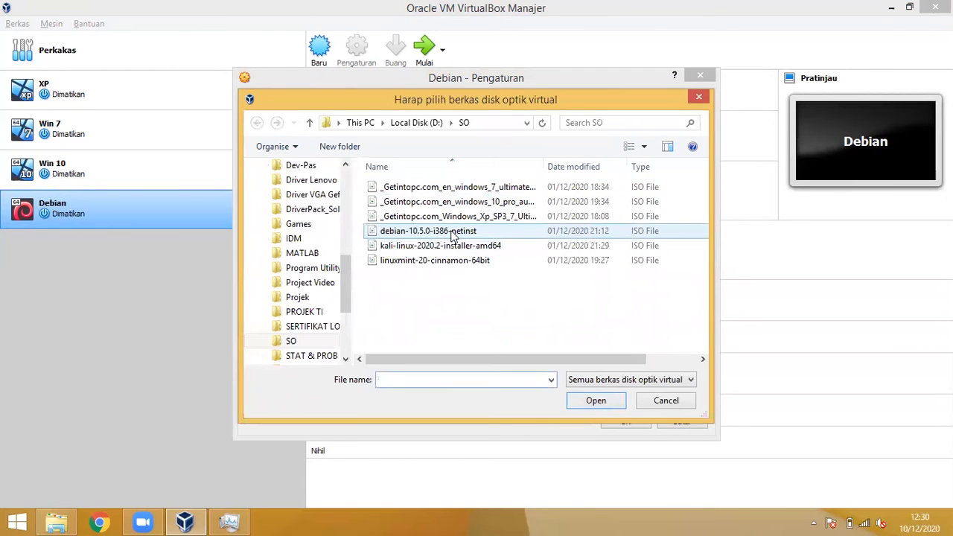
pyautogui.click(447, 231)
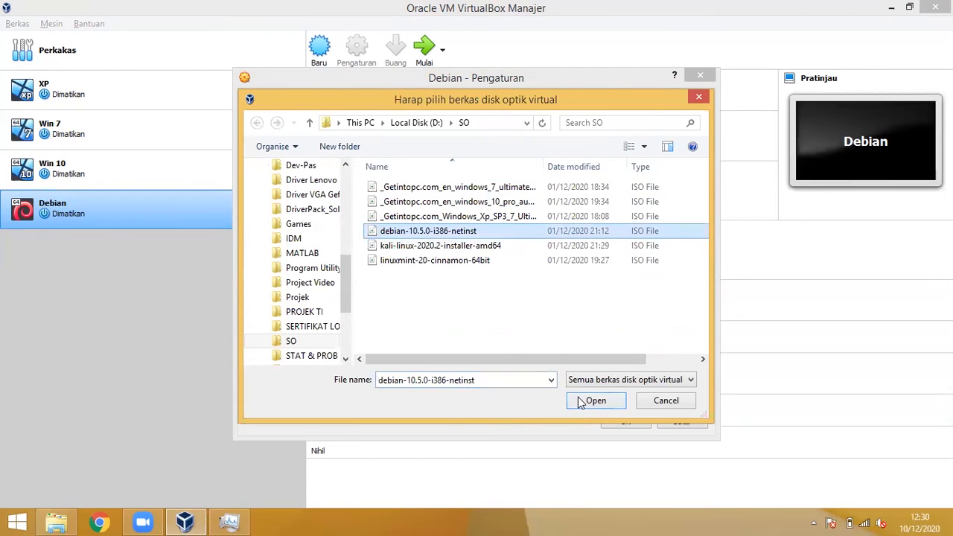
pyautogui.click(581, 400)
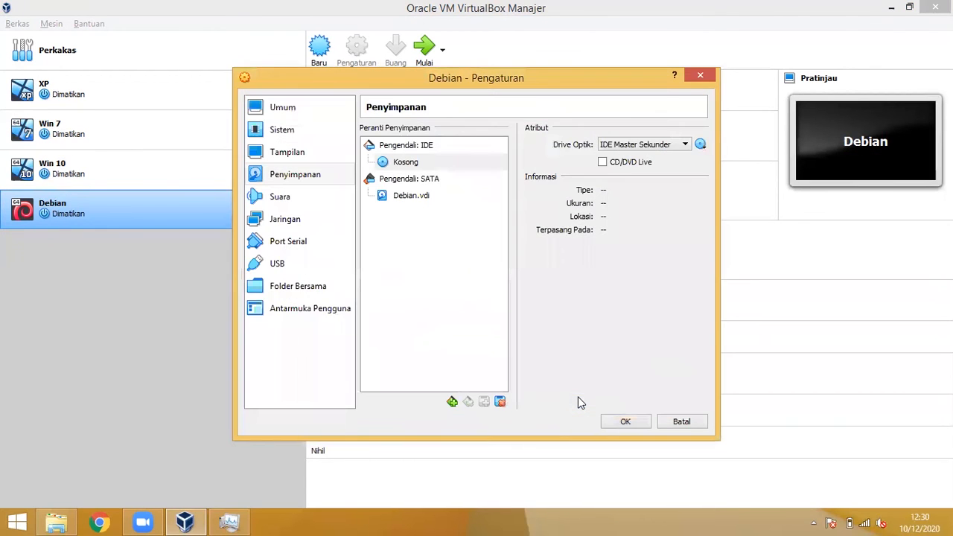
pyautogui.click(625, 422)
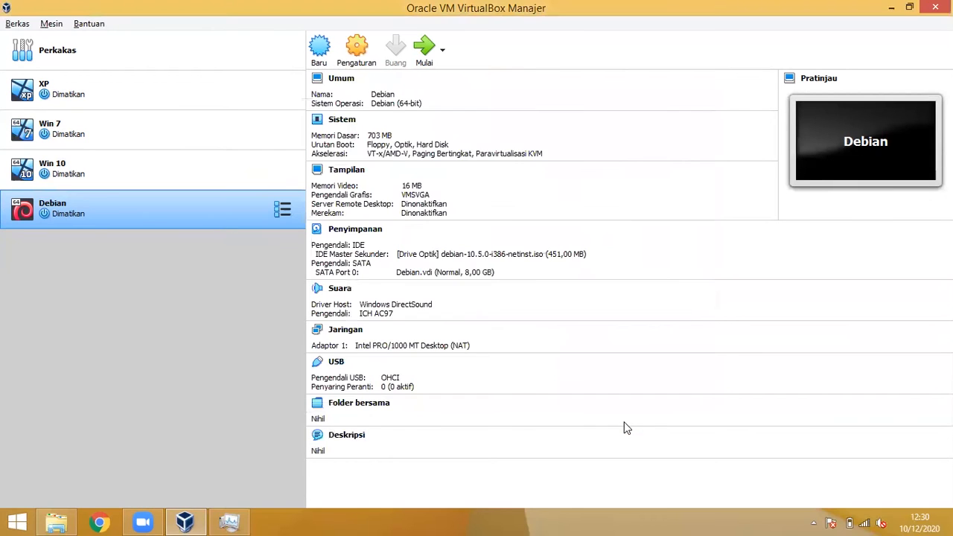
# Step: Start the Debian VM from the debian-10.5.0 netinst ISO and maximize its window
pyautogui.click(424, 49)
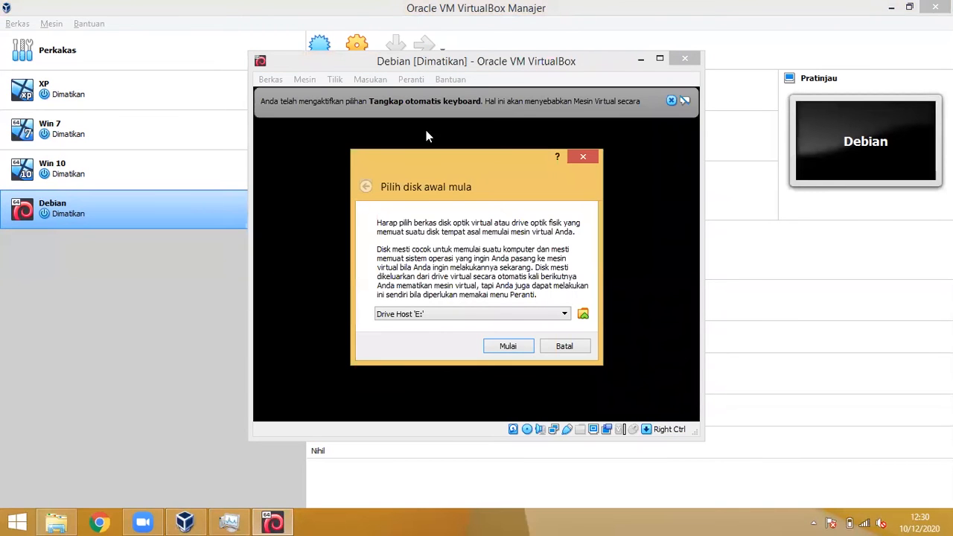
pyautogui.click(568, 316)
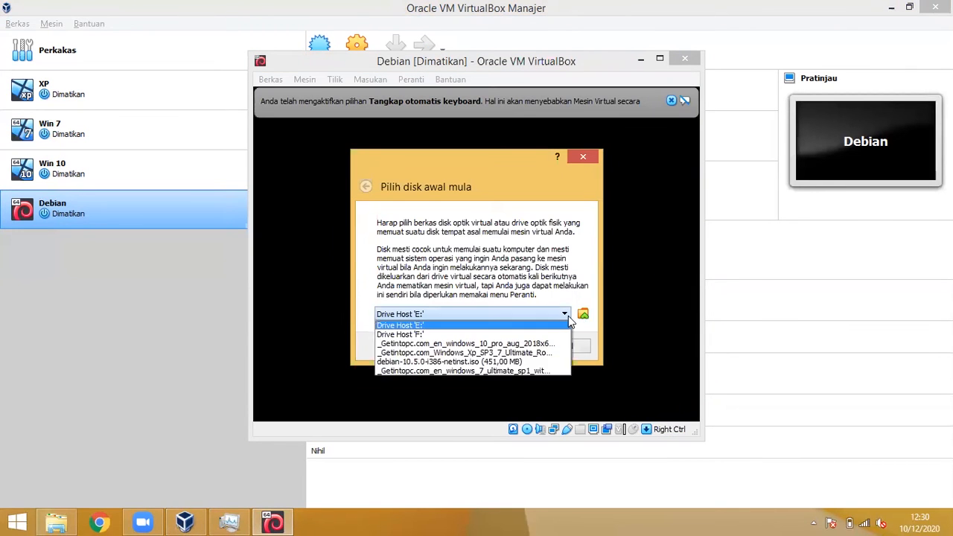
pyautogui.click(515, 362)
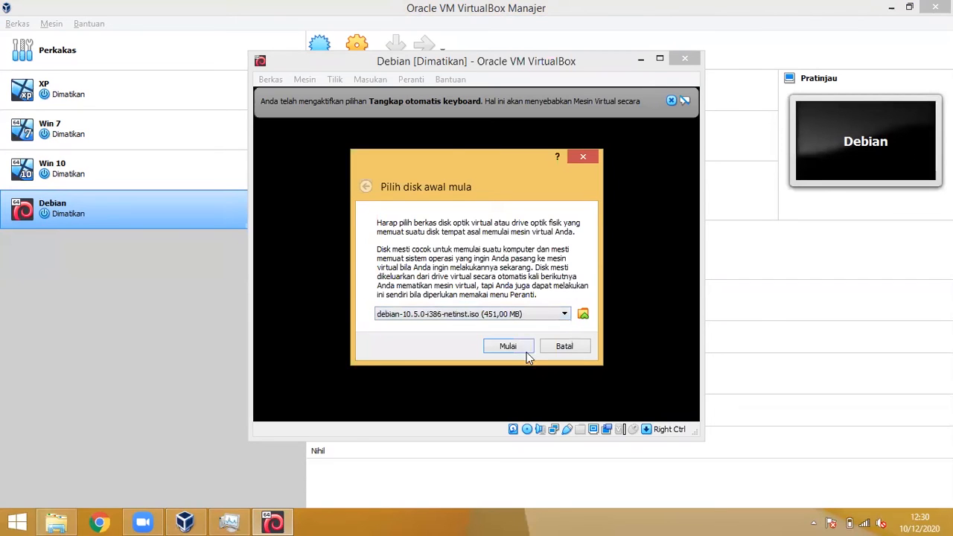
pyautogui.click(523, 347)
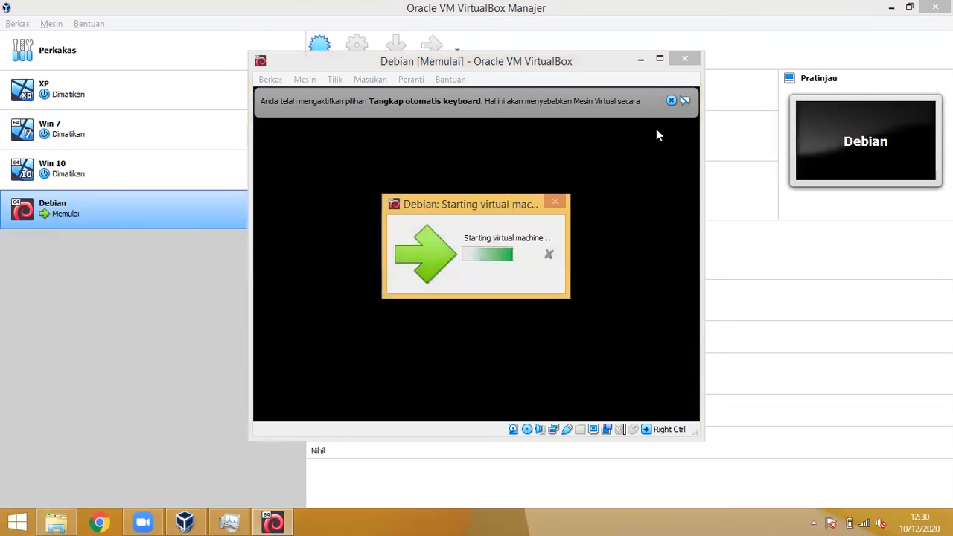
pyautogui.click(670, 101)
pyautogui.click(658, 58)
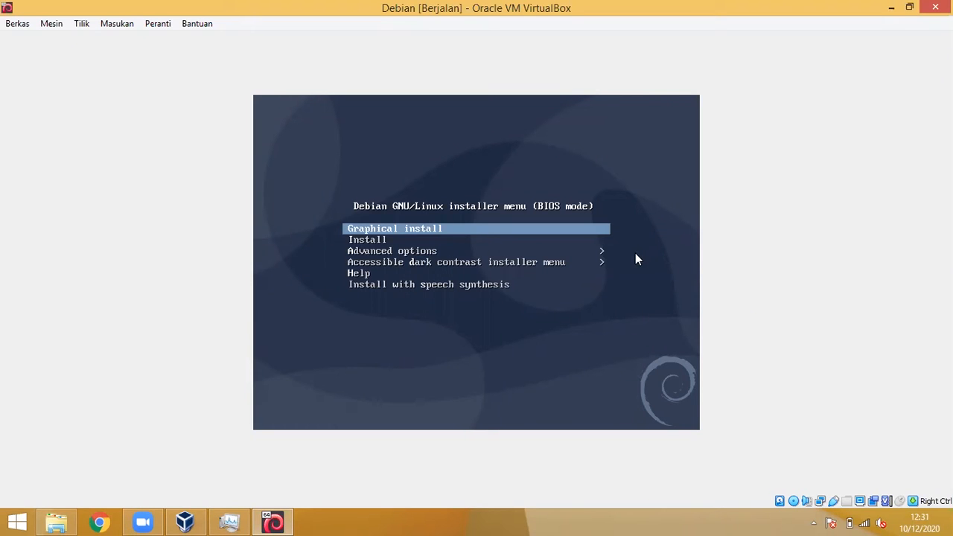
# Step: Launch Graphical install and accept English, United States and the American English keymap
pyautogui.press('Return')
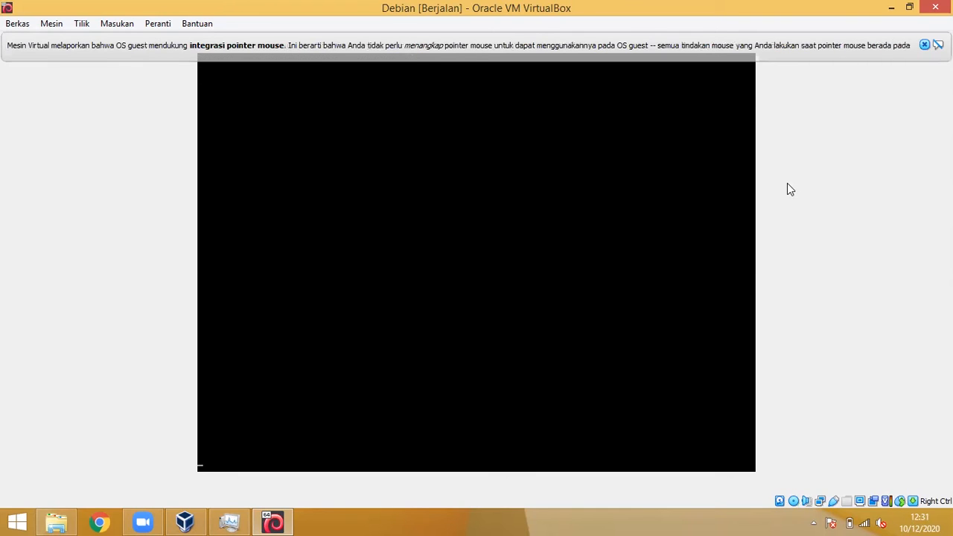
pyautogui.click(924, 45)
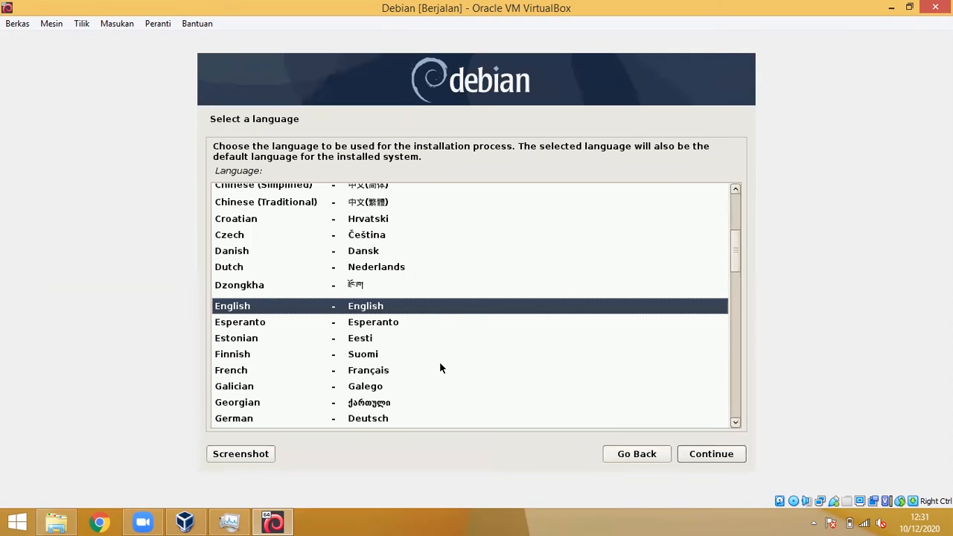
pyautogui.click(718, 459)
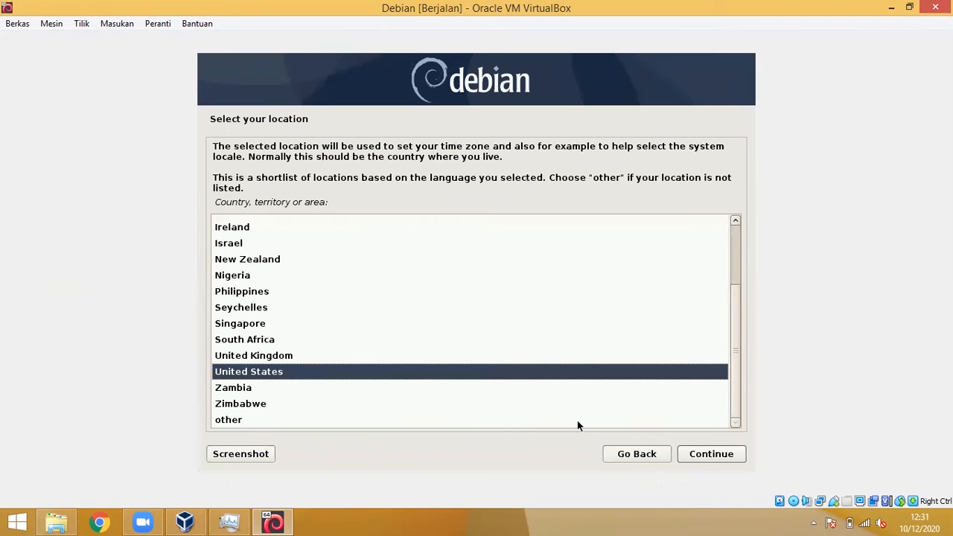
pyautogui.click(696, 456)
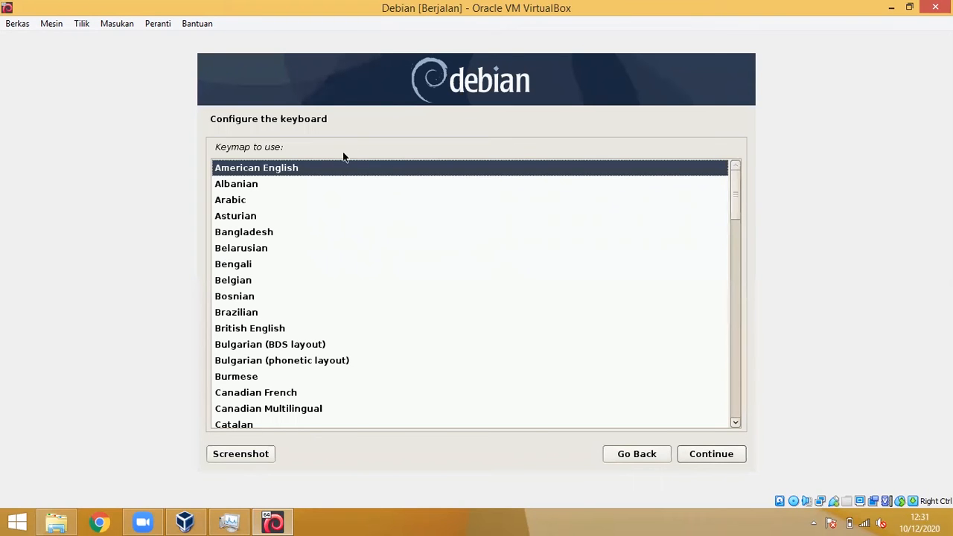
pyautogui.click(713, 461)
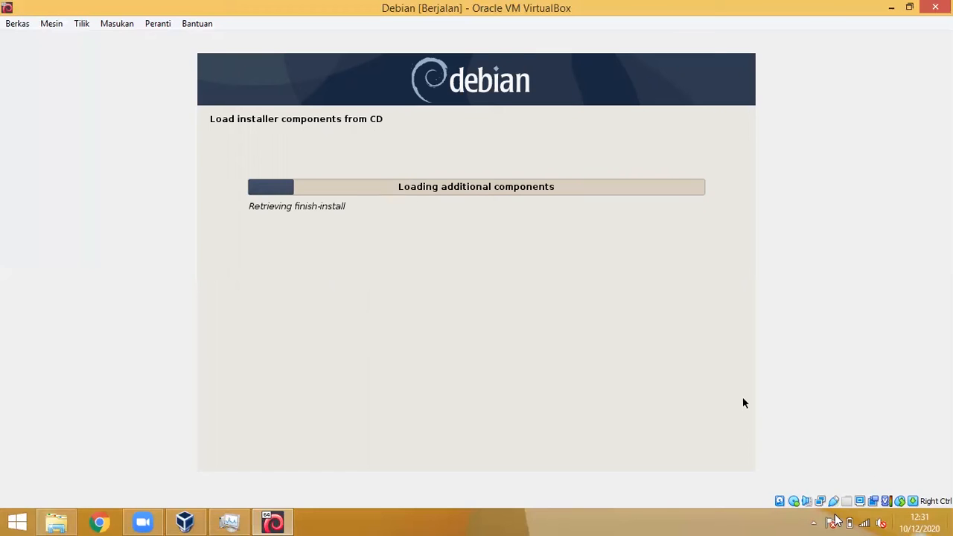
# Step: Wait while the Debian installer loads components and configures the network, until the Hostname page appears
pyautogui.moveTo(795, 504)
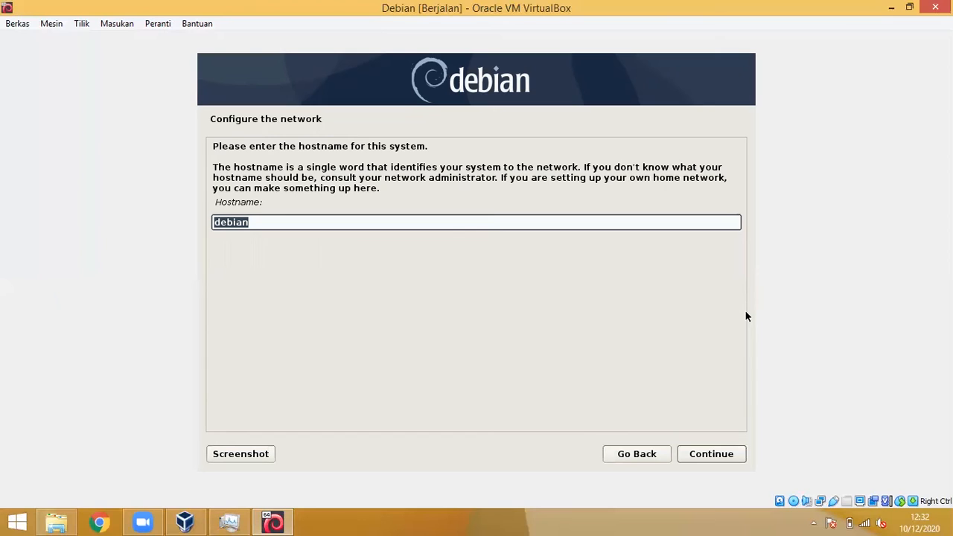
# Step: Keep 'debian' as the hostname and leave the domain name empty
pyautogui.click(262, 222)
pyautogui.click(717, 454)
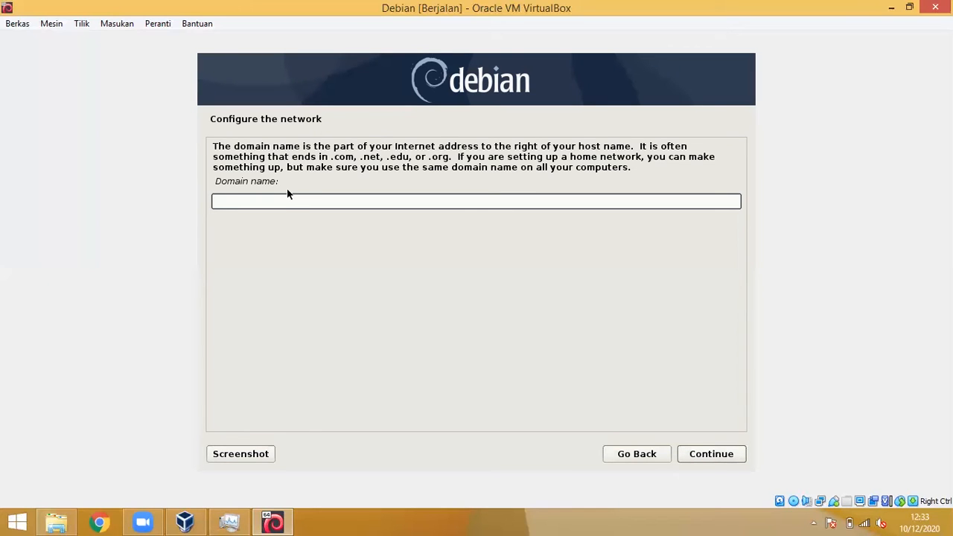
pyautogui.click(714, 455)
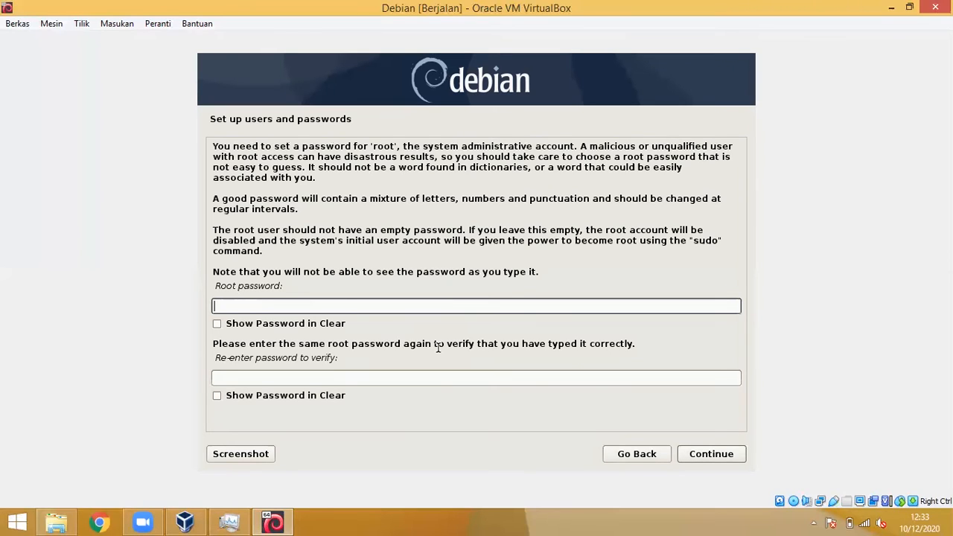
# Step: Enter the root password and its confirmation, then continue
pyautogui.write('1234')
pyautogui.click(377, 376)
pyautogui.write('1')
pyautogui.write('a')
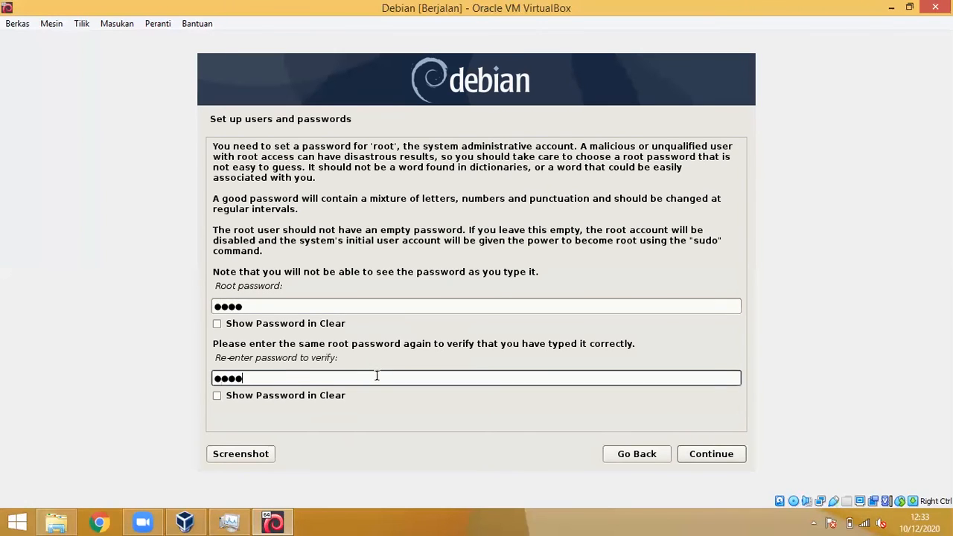
pyautogui.click(728, 455)
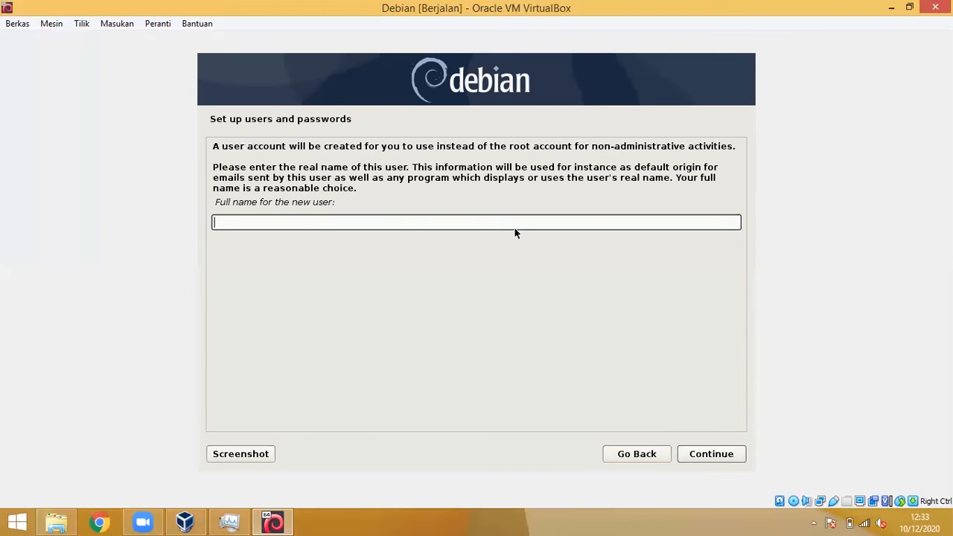
# Step: Enter the new user's full name and accept the default username
pyautogui.write('Ari')
pyautogui.click(701, 456)
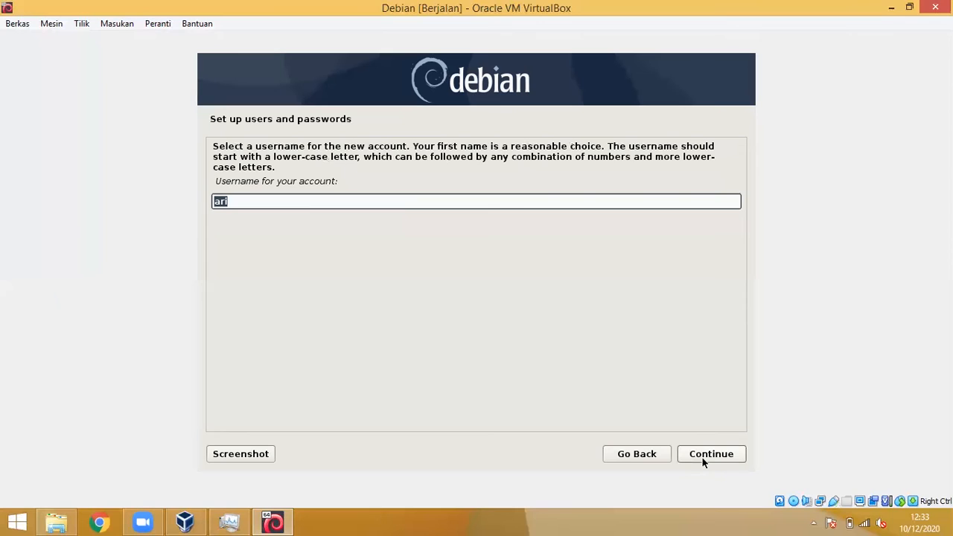
pyautogui.click(701, 456)
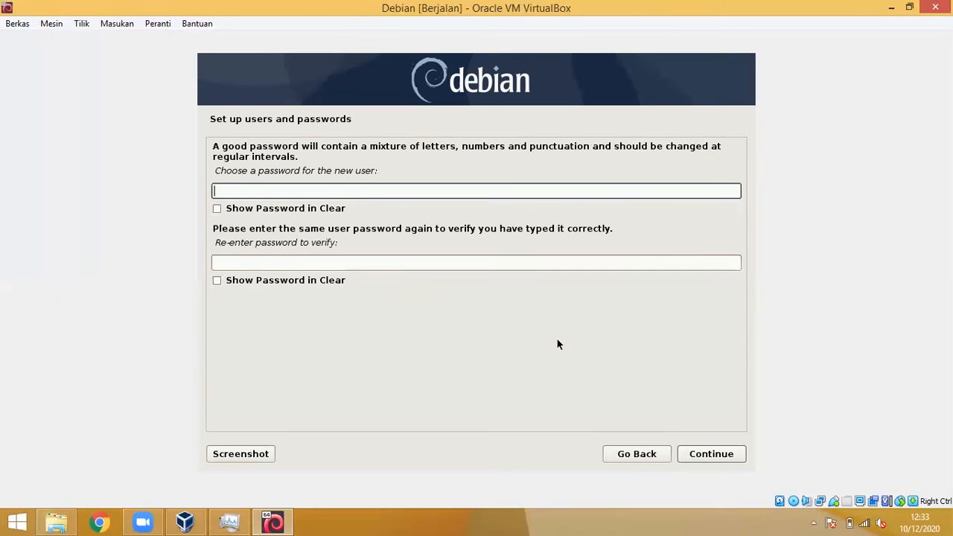
# Step: Give the new user a password, entered identically in both fields
pyautogui.click(726, 456)
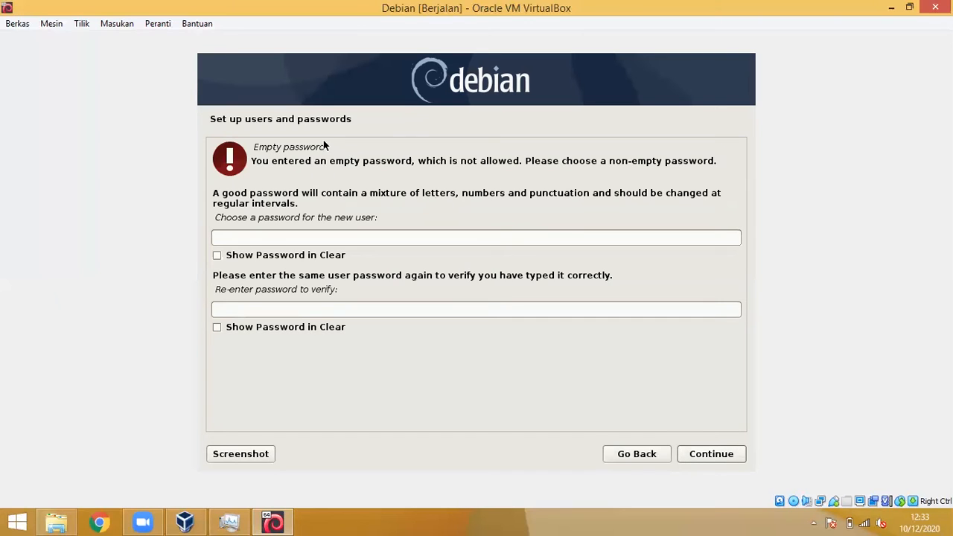
pyautogui.click(302, 238)
pyautogui.write('1234')
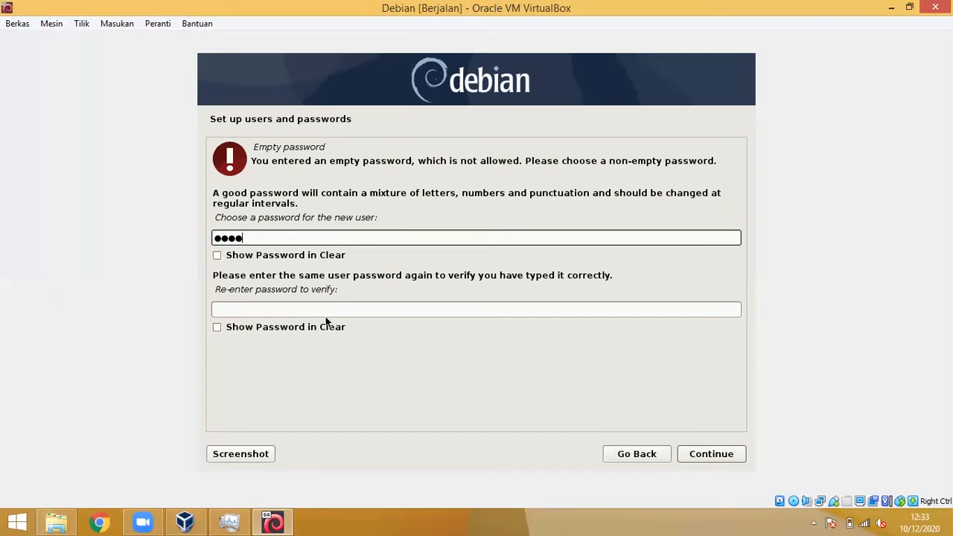
pyautogui.click(328, 311)
pyautogui.write('1234')
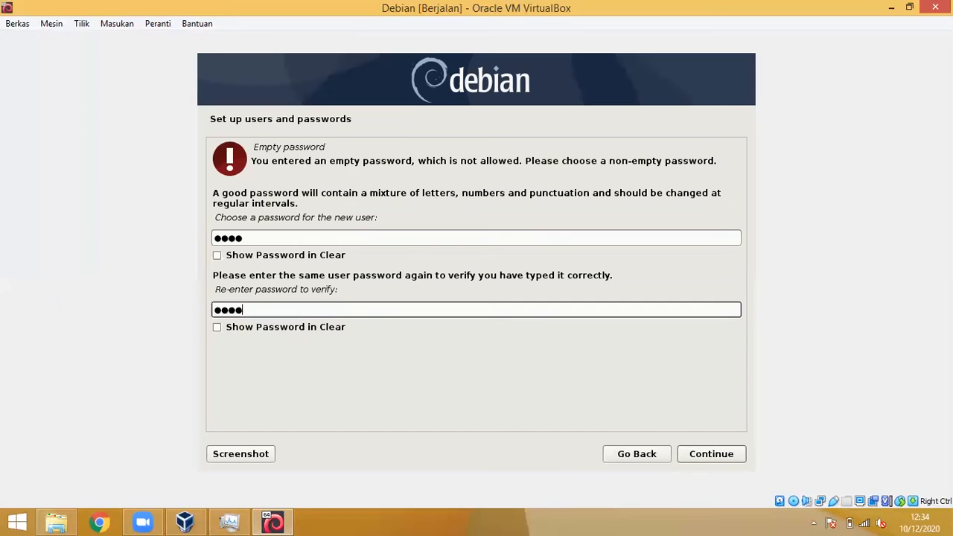
pyautogui.click(711, 455)
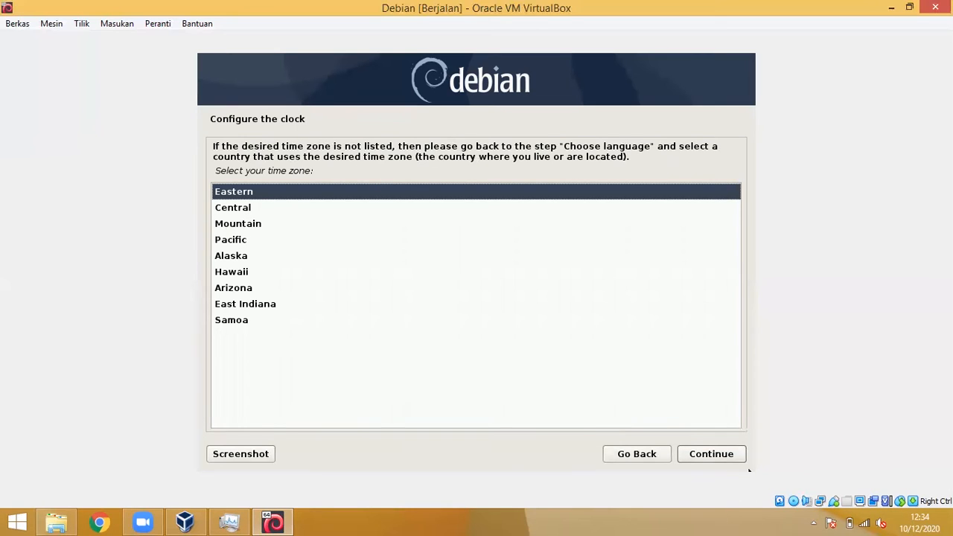
# Step: Accept Eastern as the time zone
pyautogui.click(734, 452)
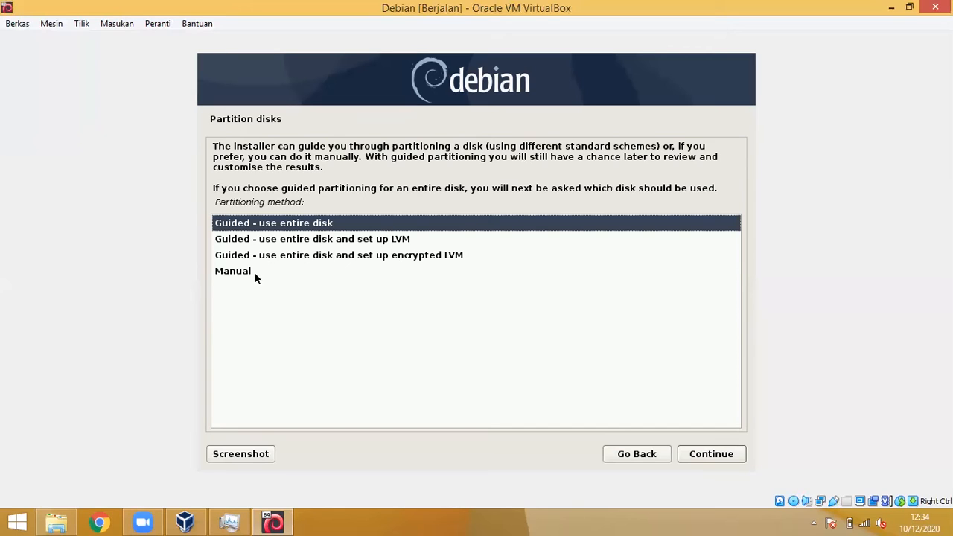
# Step: Guided-partition the entire 8.6 GB SCSI3 disk as one partition and confirm writing changes
pyautogui.click(702, 456)
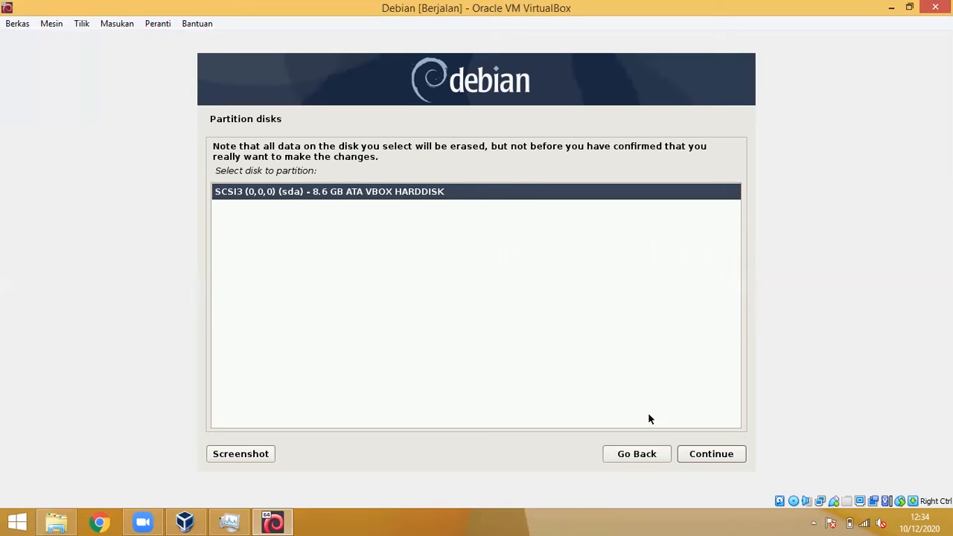
pyautogui.click(707, 458)
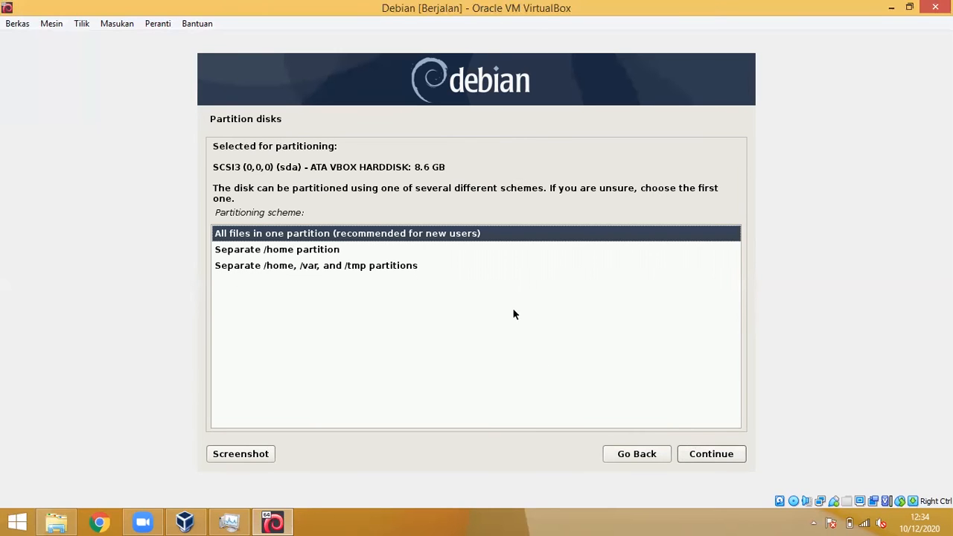
pyautogui.click(728, 456)
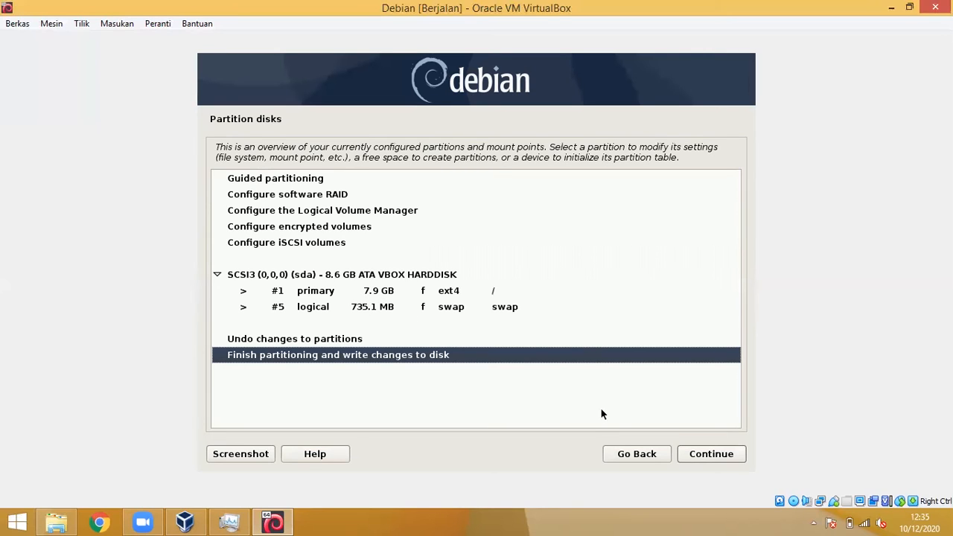
pyautogui.click(721, 458)
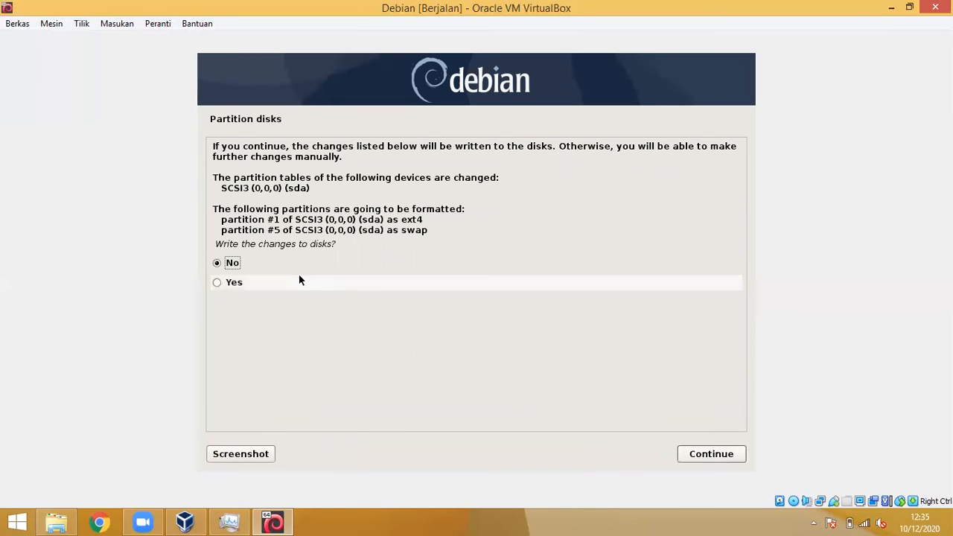
pyautogui.click(229, 282)
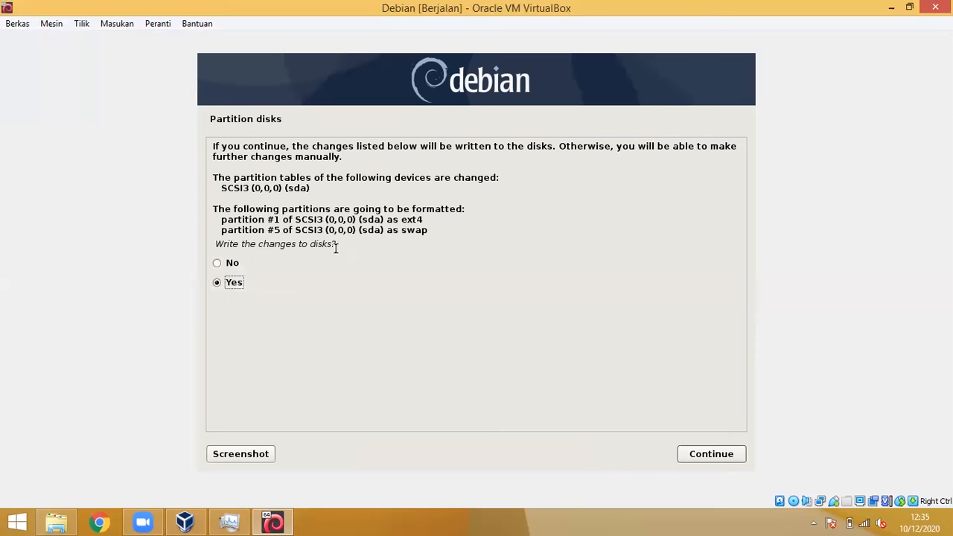
# Step: Write the partitions and let the base system install until package manager configuration
pyautogui.click(711, 454)
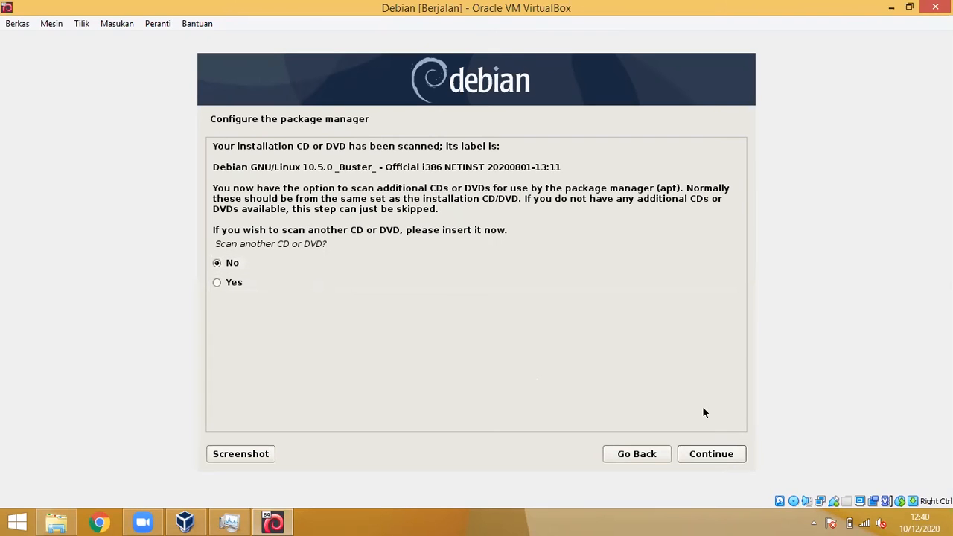
# Step: Skip extra CD scanning and use the United States deb.debian.org mirror without a proxy
pyautogui.click(719, 459)
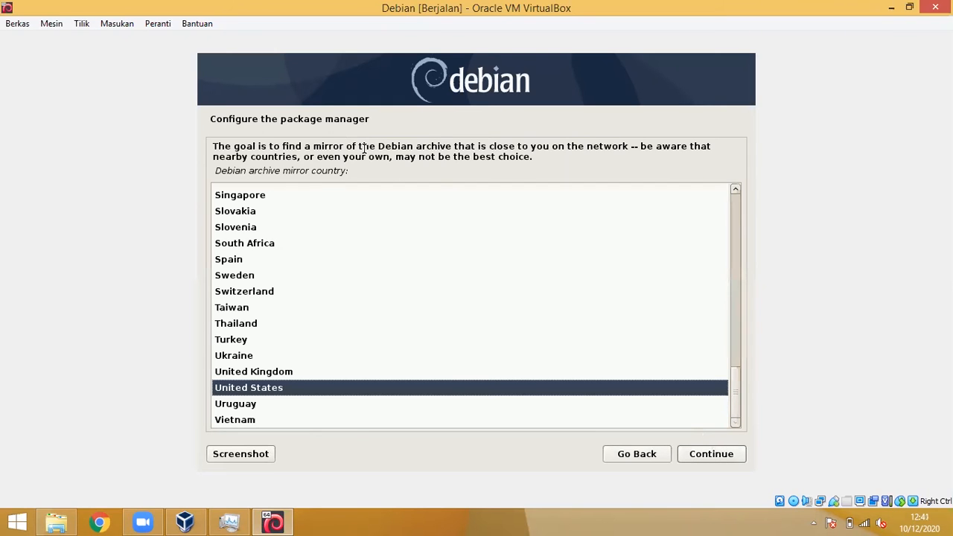
pyautogui.click(708, 456)
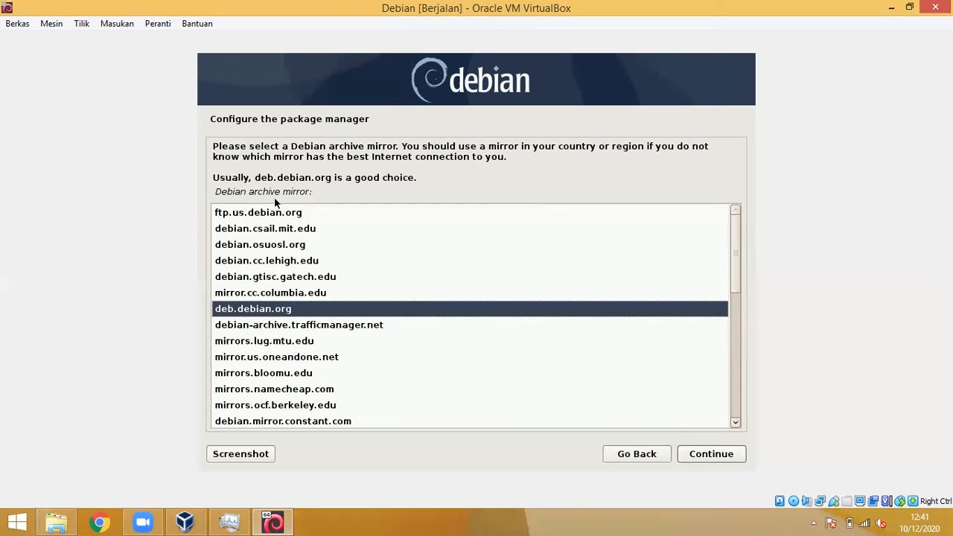
pyautogui.click(712, 459)
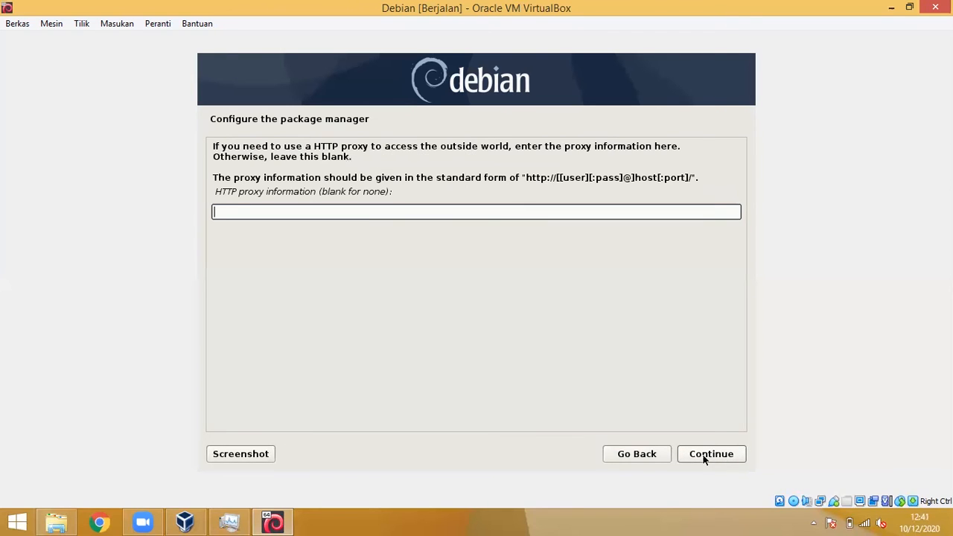
pyautogui.click(700, 452)
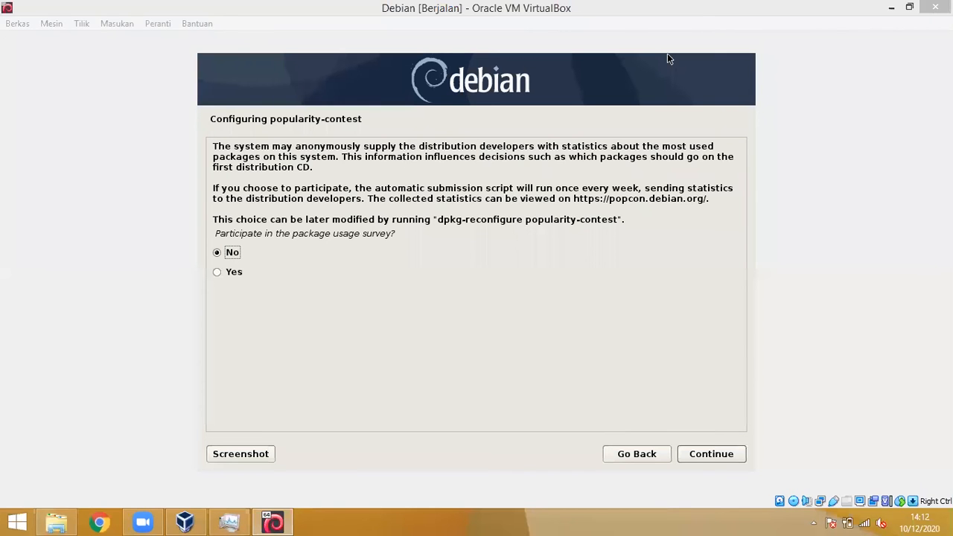
# Step: Decline the popularity-contest package usage survey
pyautogui.click(663, 180)
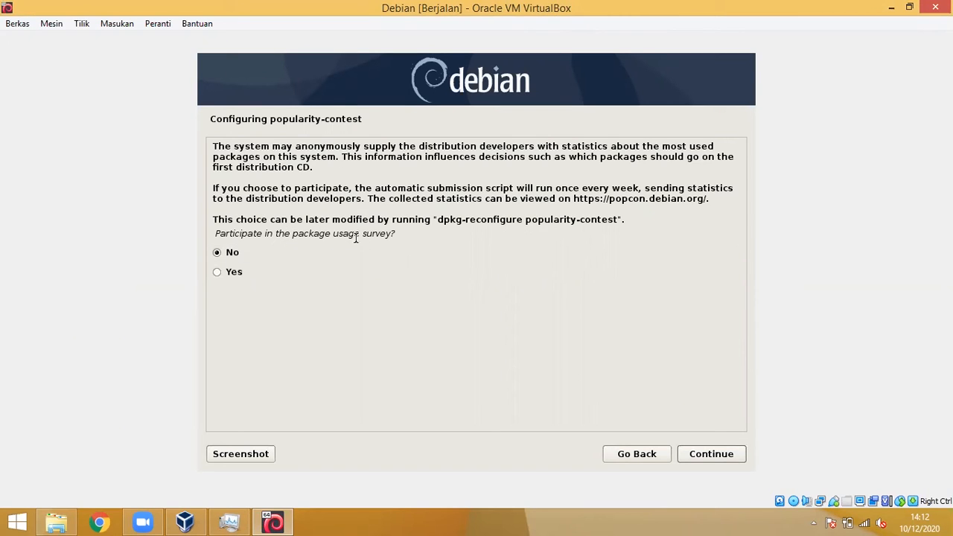
pyautogui.click(730, 460)
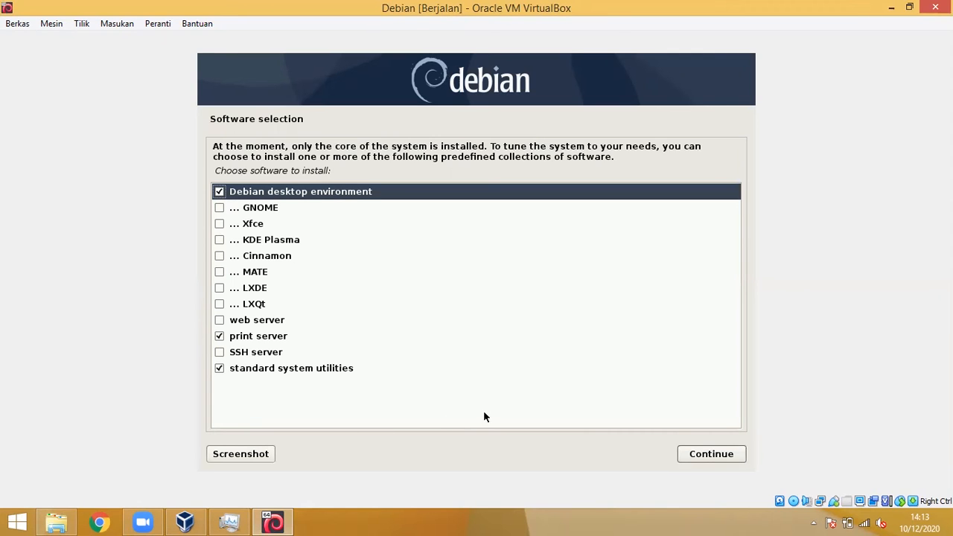
# Step: Start the software installation, then power off the VM with Matikan mesin
pyautogui.click(710, 453)
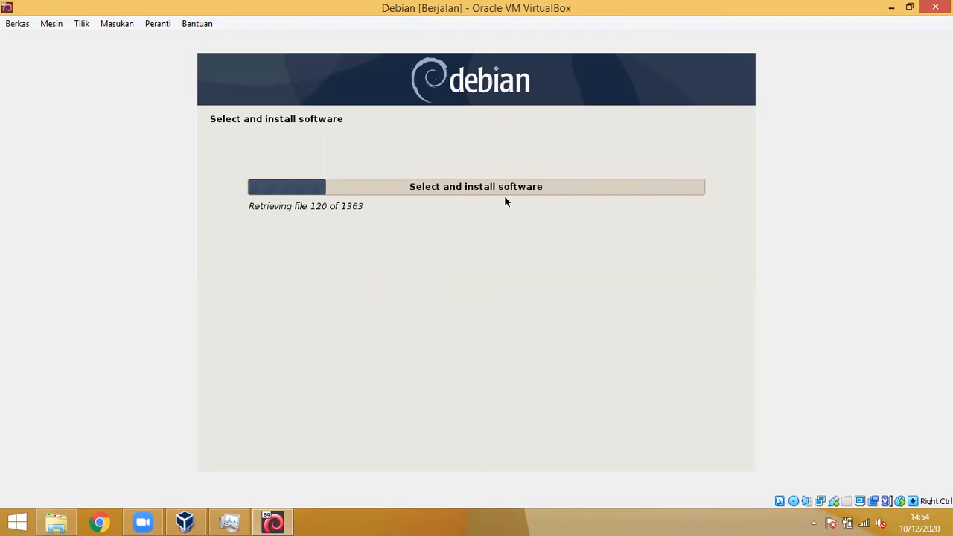
pyautogui.click(935, 6)
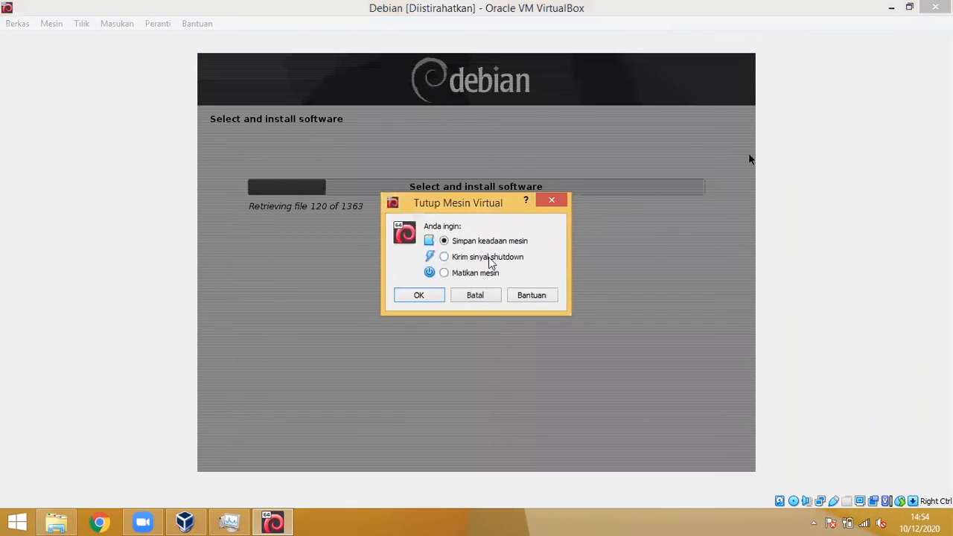
pyautogui.click(475, 277)
pyautogui.press('Return')
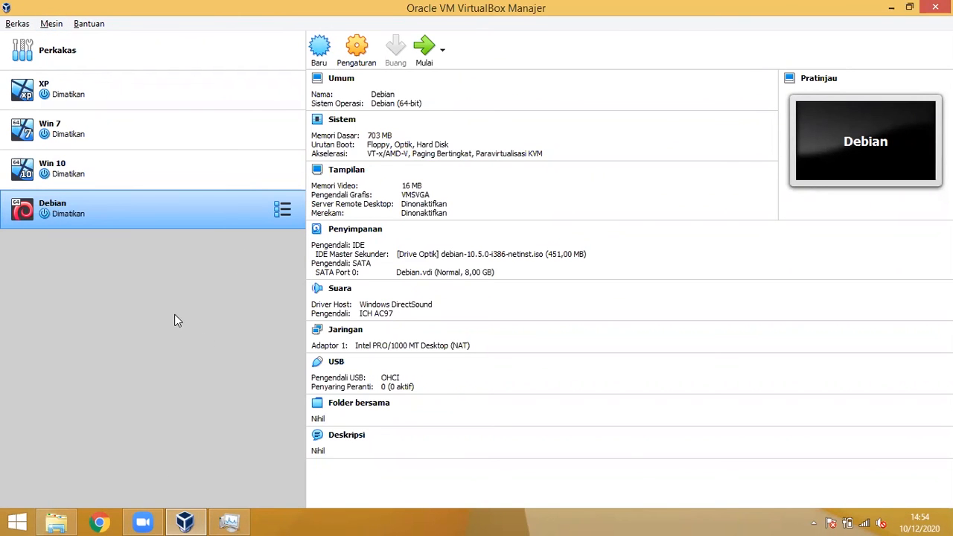
# Step: Start a new VM named 'Linux Mint' with version Linux 2.6 / 3.x / 4.x (64-bit)
pyautogui.click(320, 47)
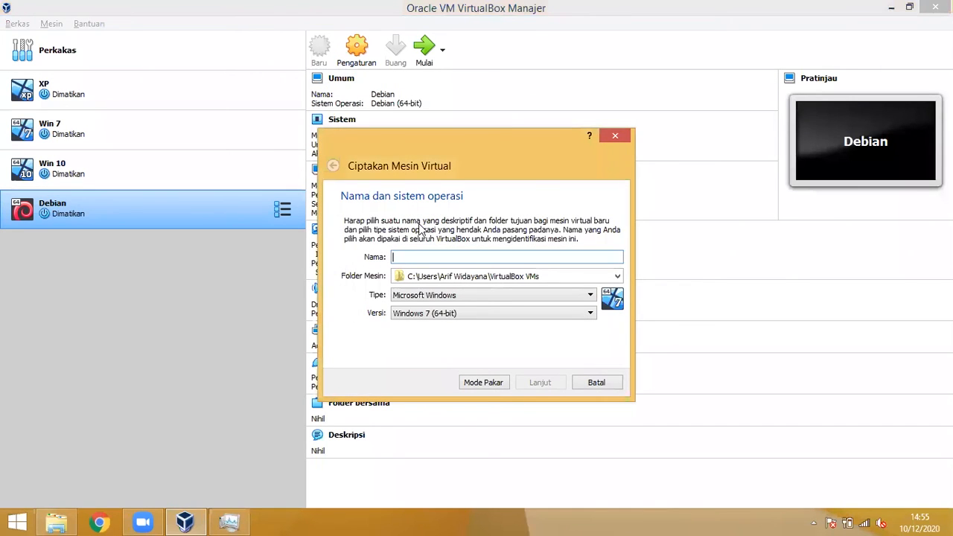
pyautogui.write('Linux Mint')
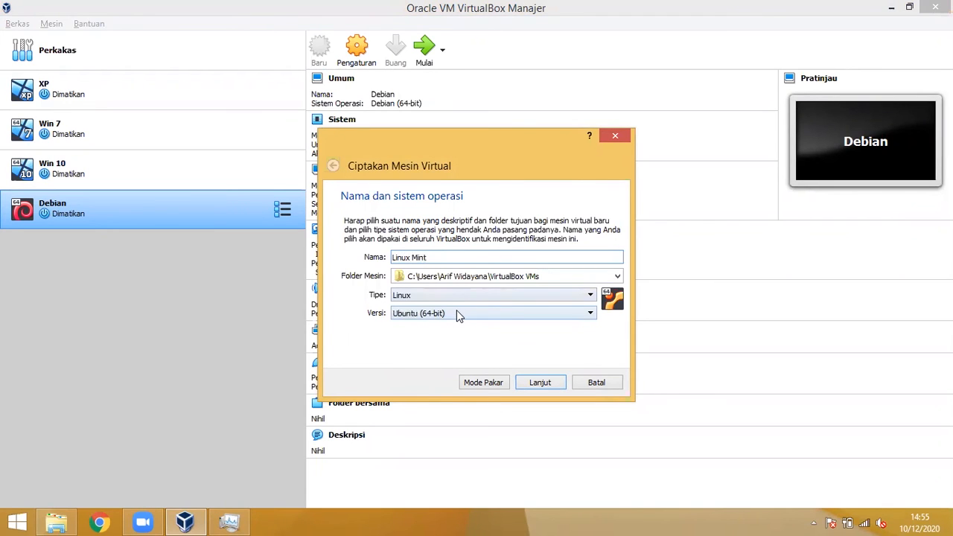
pyautogui.press('BackSpace')
pyautogui.press('BackSpace')
pyautogui.press('BackSpace')
pyautogui.press('BackSpace')
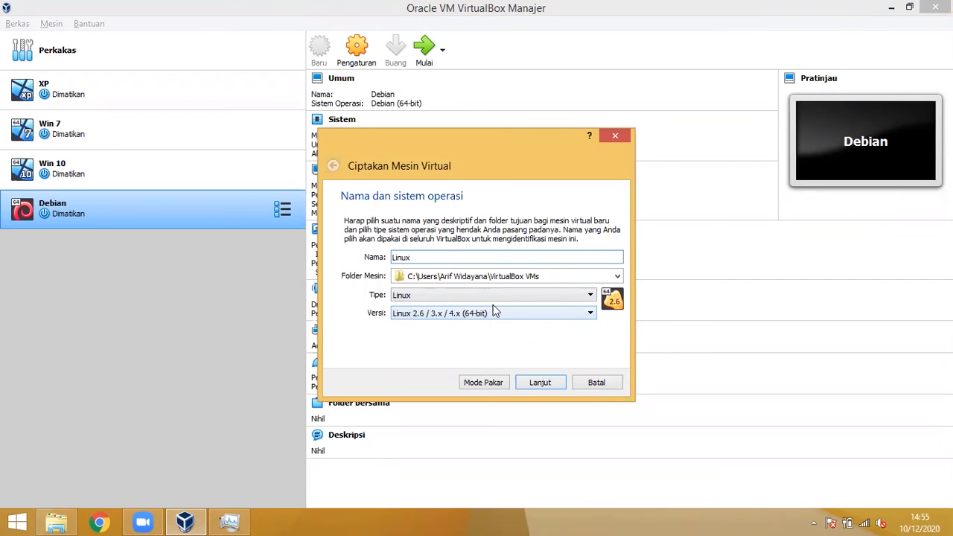
pyautogui.write('Mint')
pyautogui.click(469, 314)
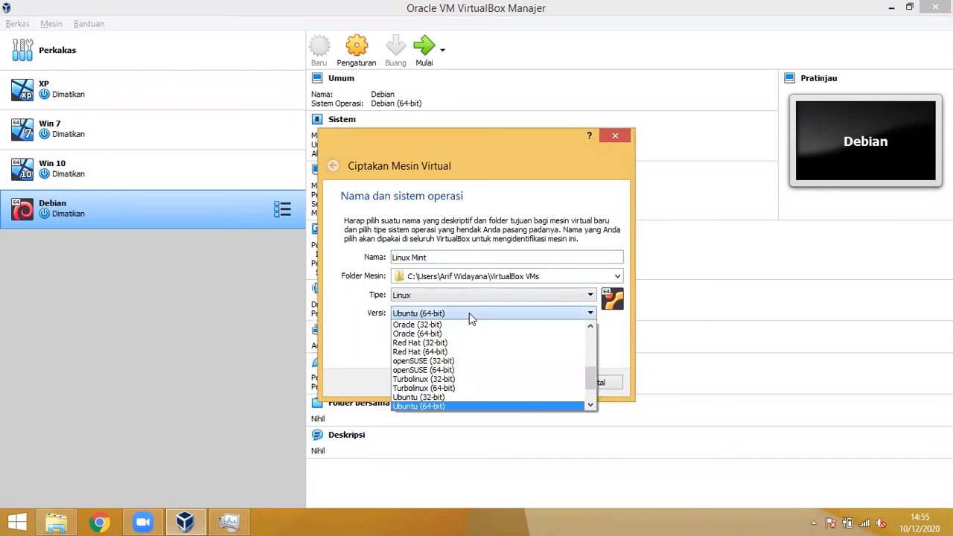
pyautogui.moveTo(590, 381); pyautogui.dragTo(598, 325)
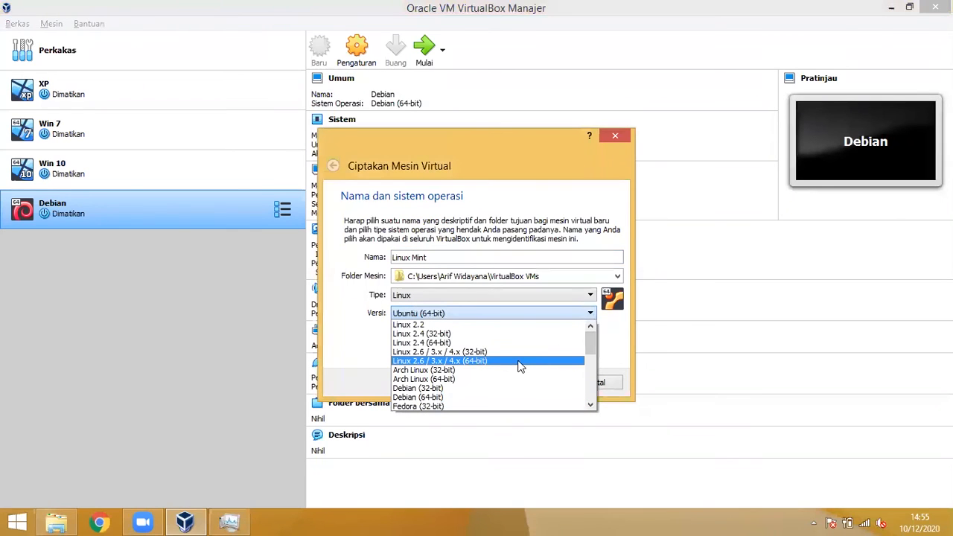
pyautogui.click(455, 363)
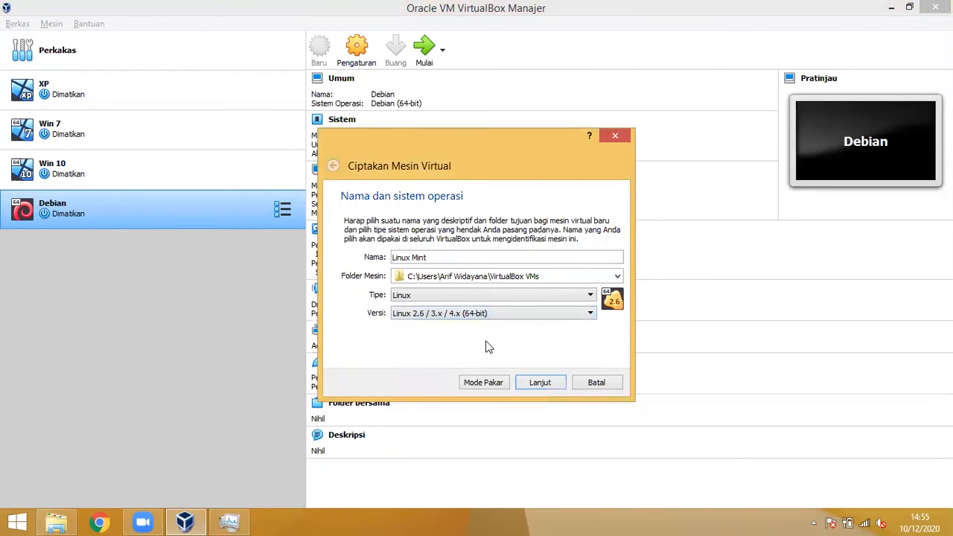
pyautogui.click(552, 386)
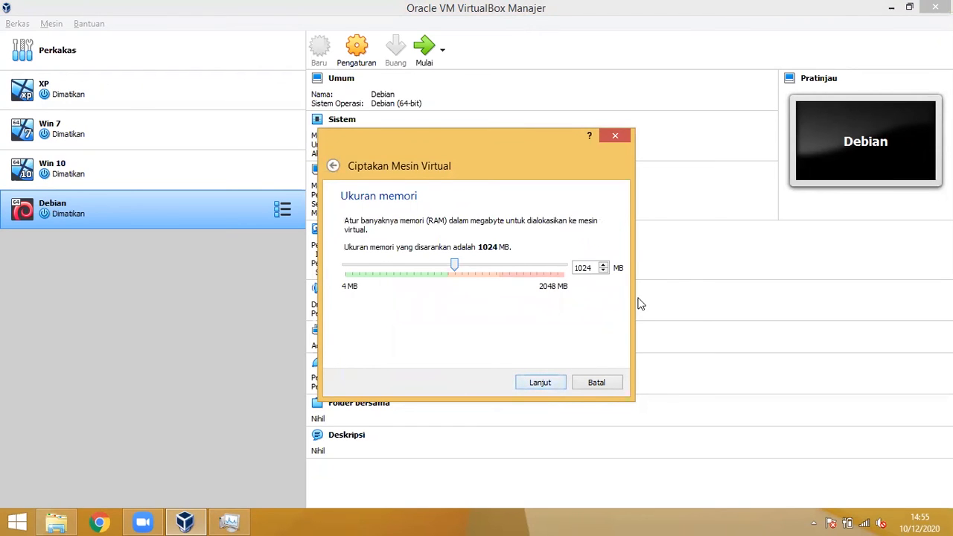
# Step: Keep 1024 MB memory, create the default 8 GB Linux Mint.vdi disk, and finish
pyautogui.click(540, 385)
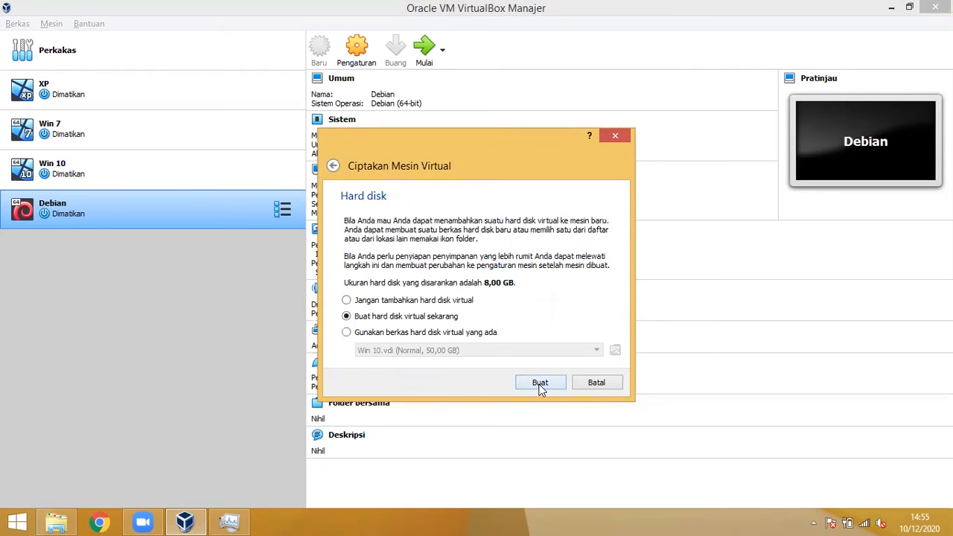
pyautogui.click(543, 384)
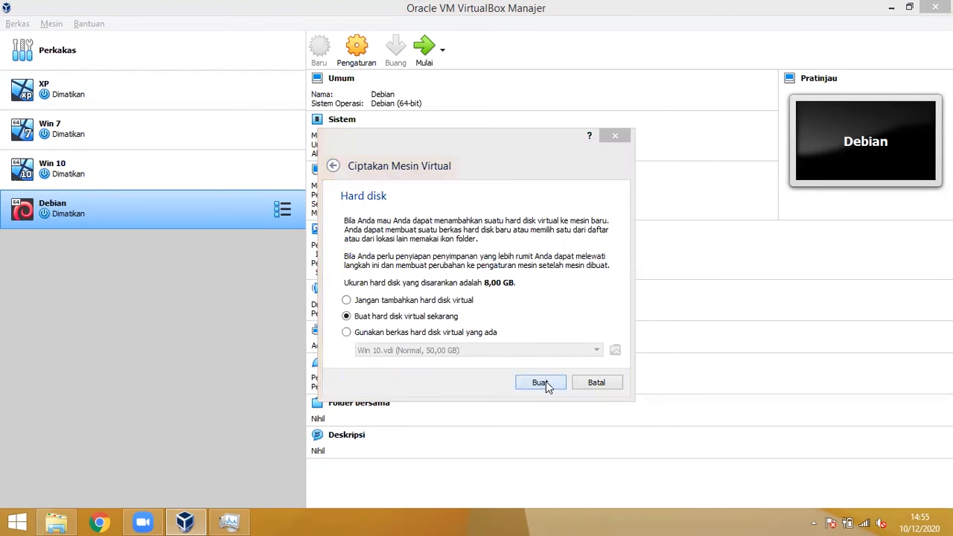
pyautogui.click(567, 400)
pyautogui.click(569, 401)
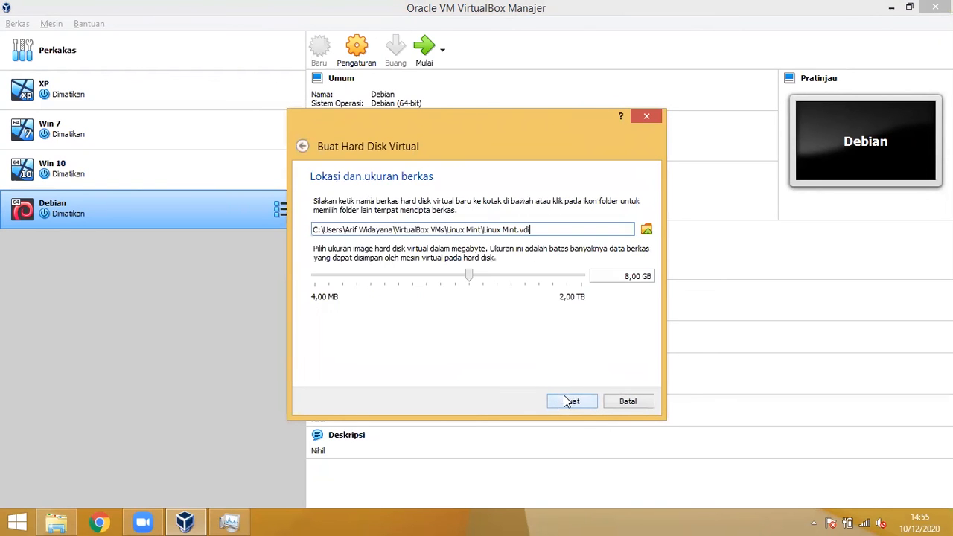
pyautogui.click(564, 399)
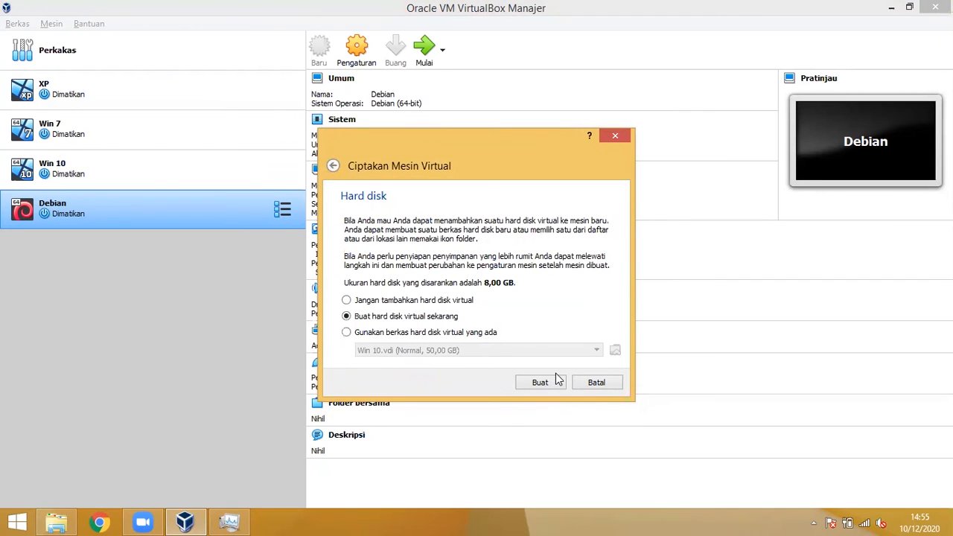
pyautogui.click(556, 380)
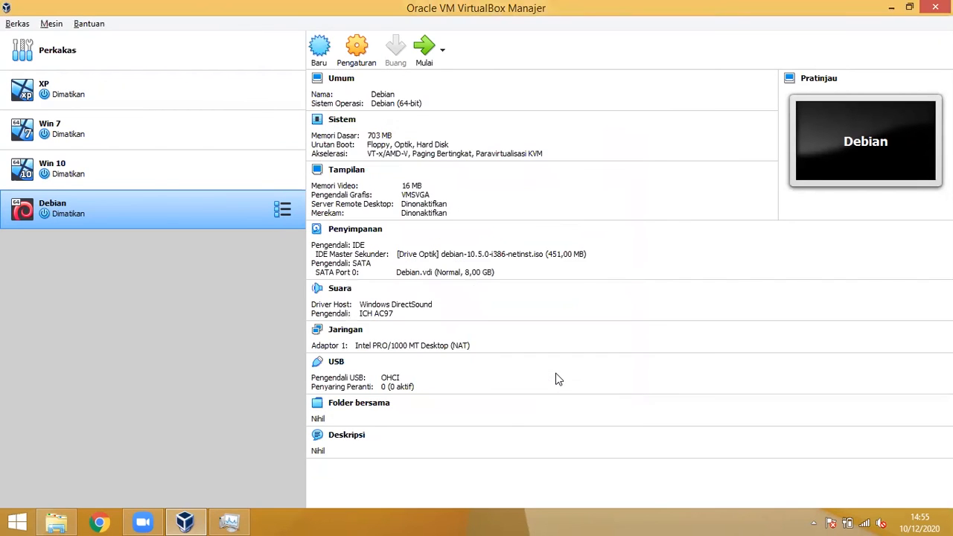
# Step: Attach linuxmint-20-cinnamon-64bit.iso to the Linux Mint VM's empty IDE optical drive, save, and start the VM
pyautogui.click(360, 51)
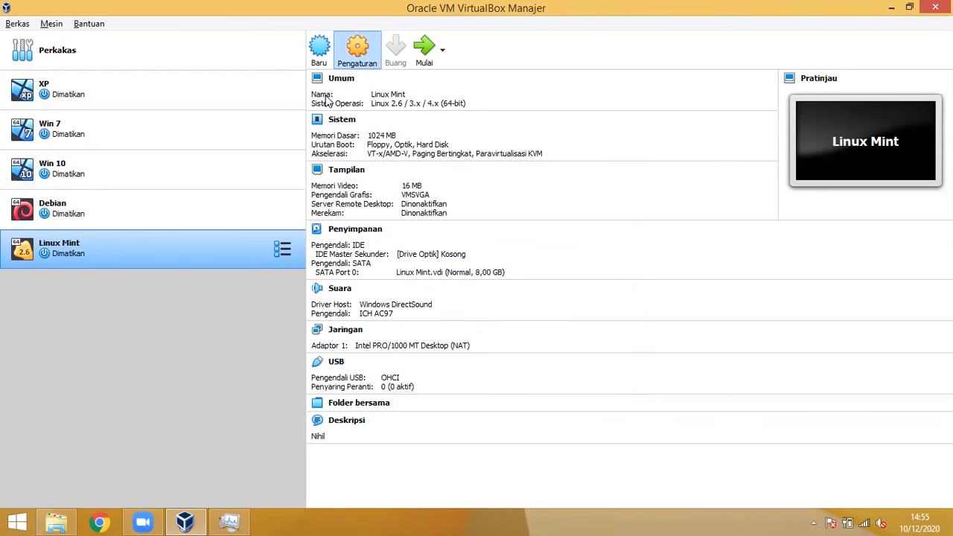
pyautogui.click(325, 176)
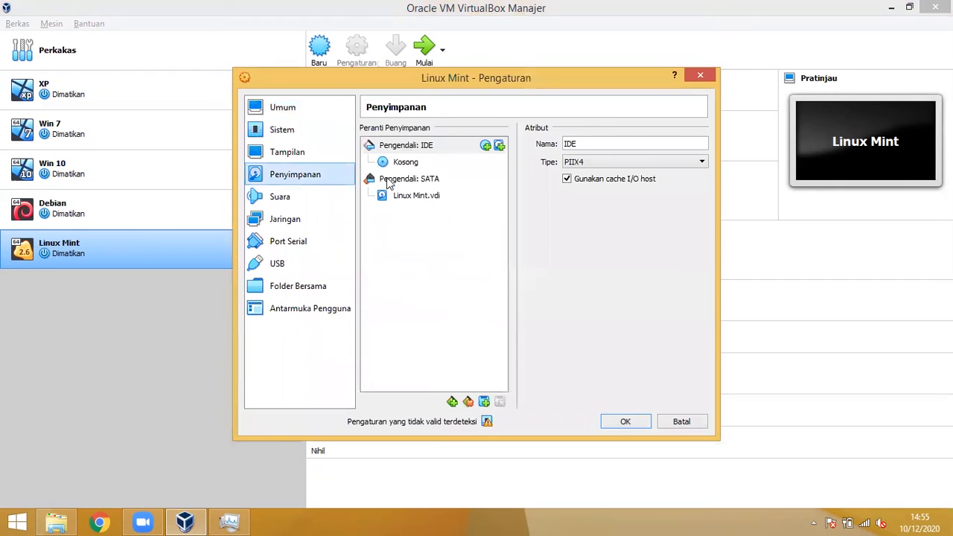
pyautogui.click(486, 164)
pyautogui.click(701, 145)
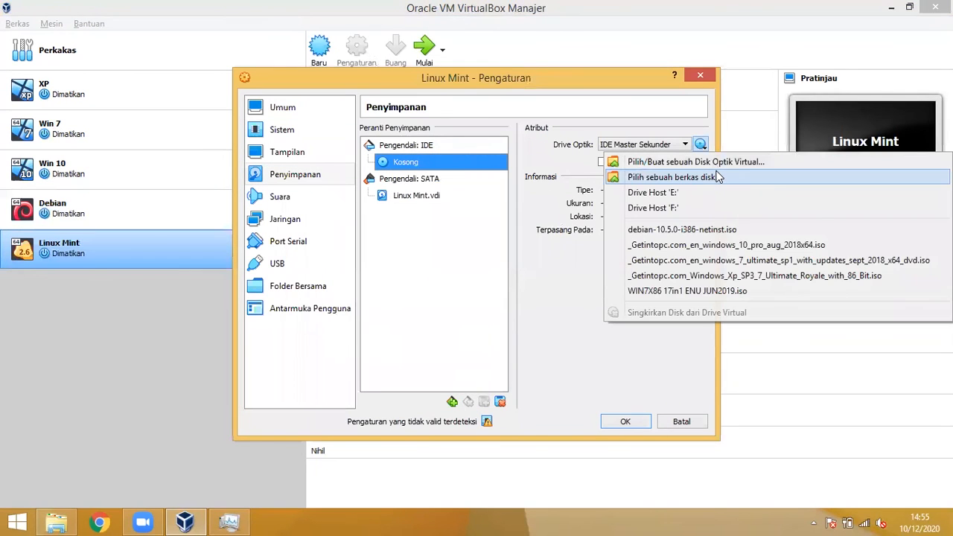
pyautogui.click(717, 177)
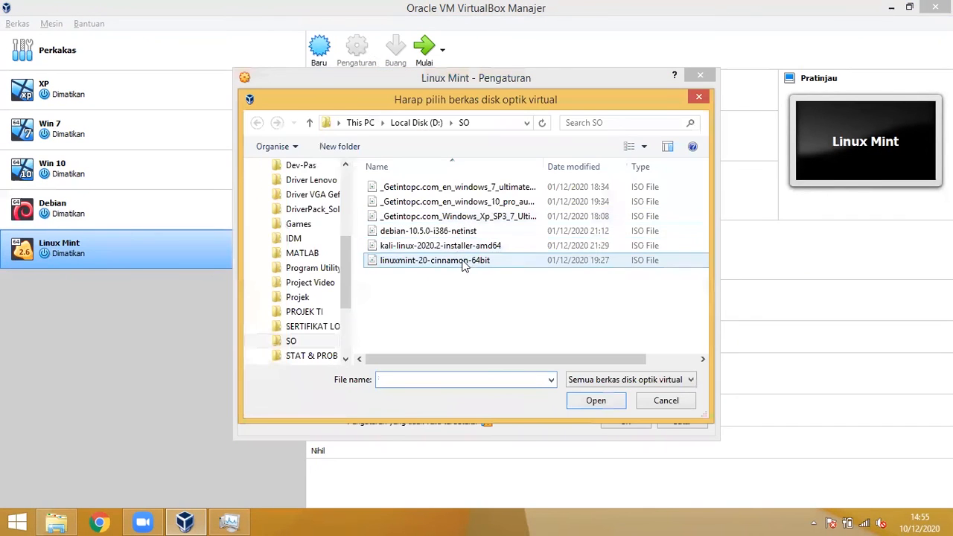
pyautogui.click(490, 248)
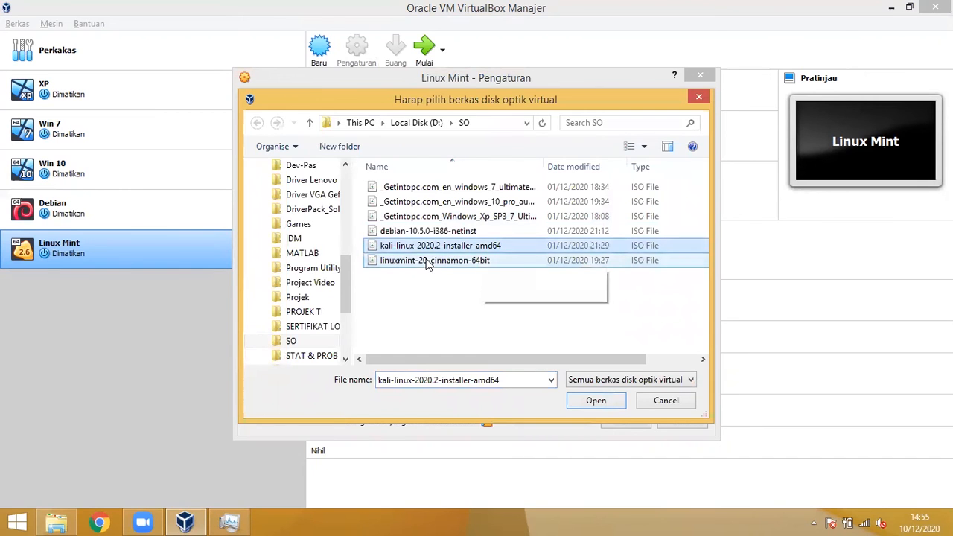
pyautogui.click(476, 262)
pyautogui.click(597, 398)
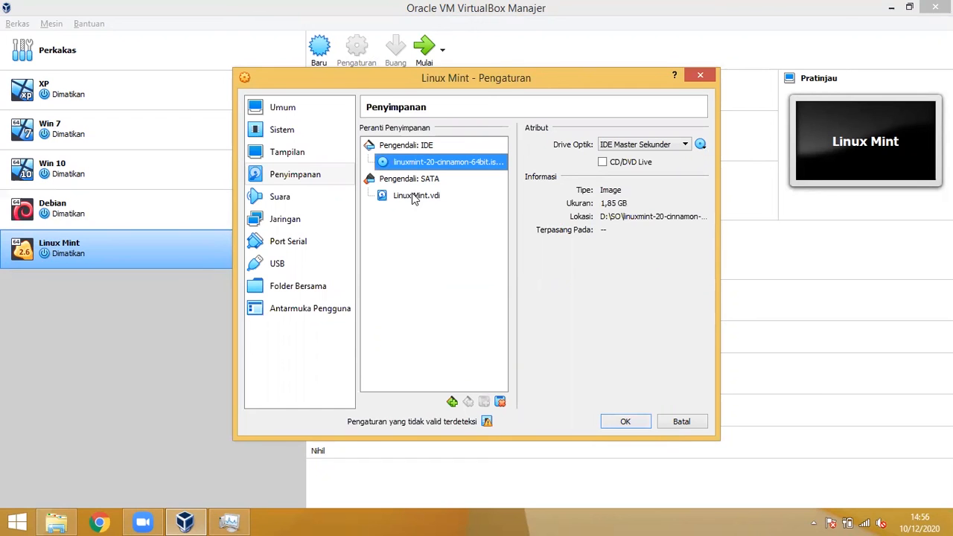
pyautogui.click(626, 422)
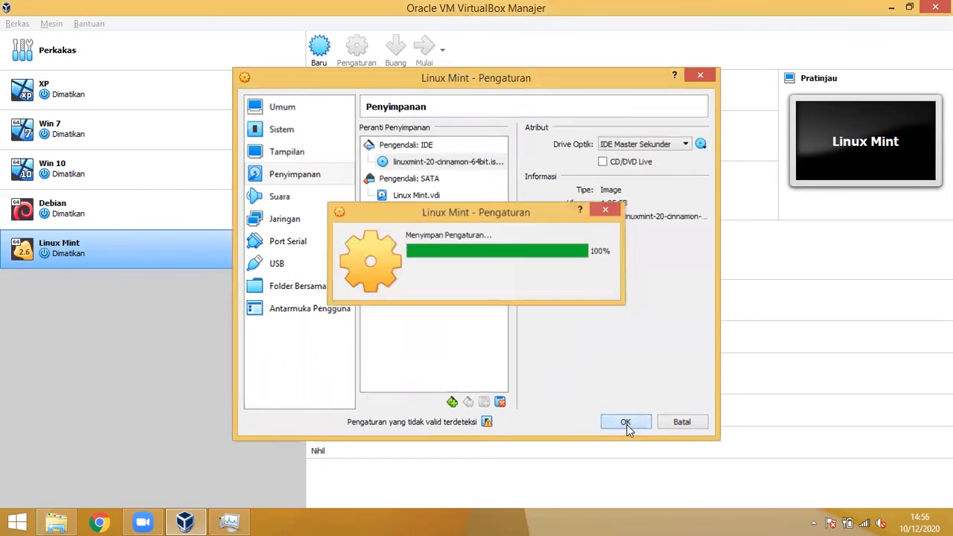
pyautogui.click(419, 46)
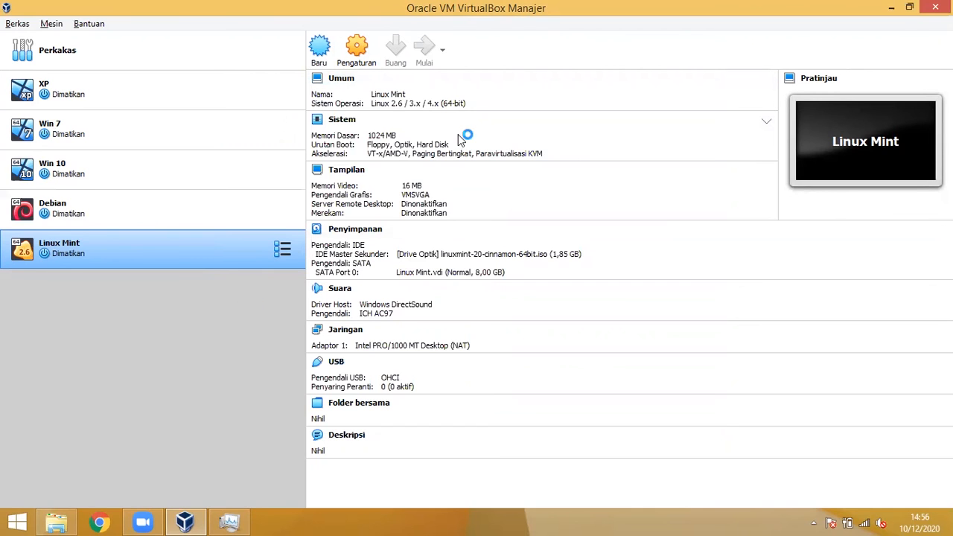
# Step: Choose linuxmint-20-cinnamon-64bit.iso as the start-up disc and start the VM
pyautogui.click(227, 520)
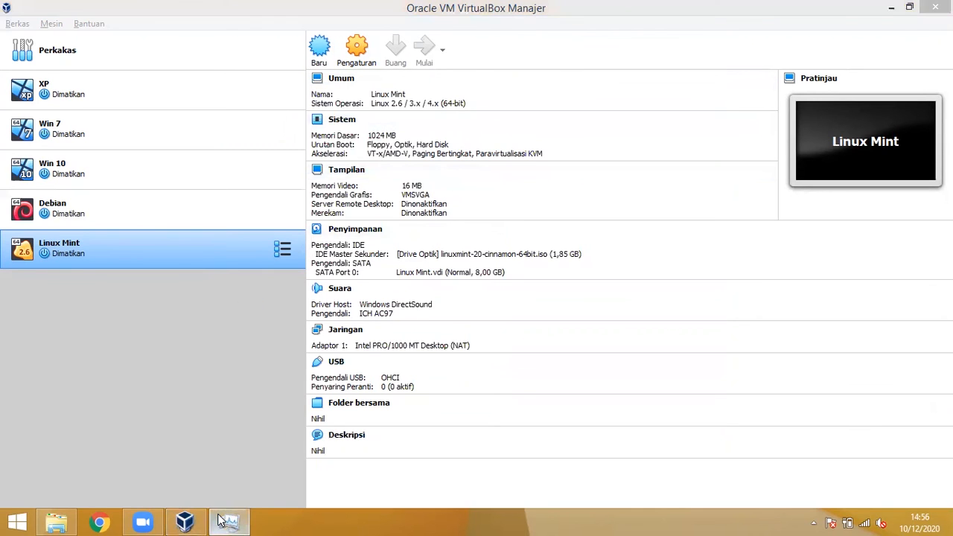
pyautogui.click(243, 427)
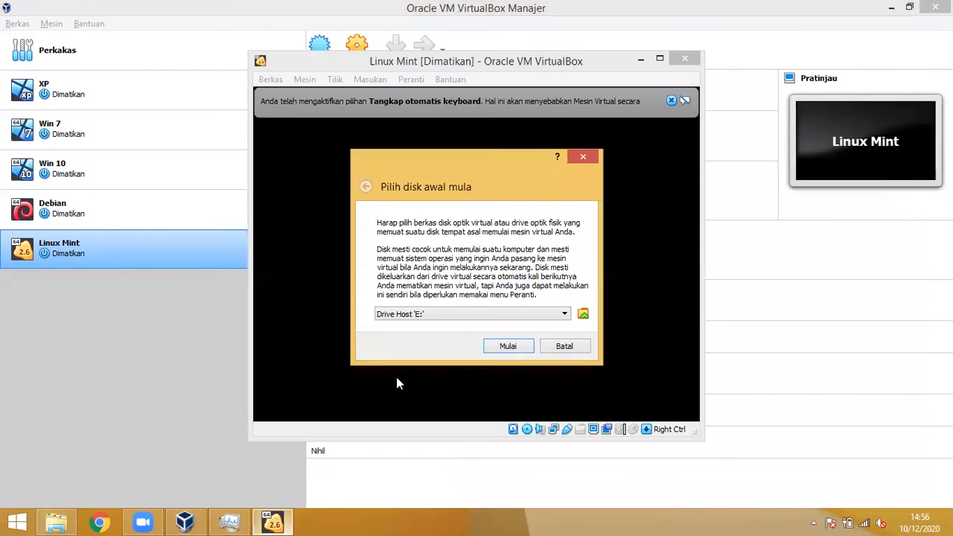
pyautogui.click(494, 315)
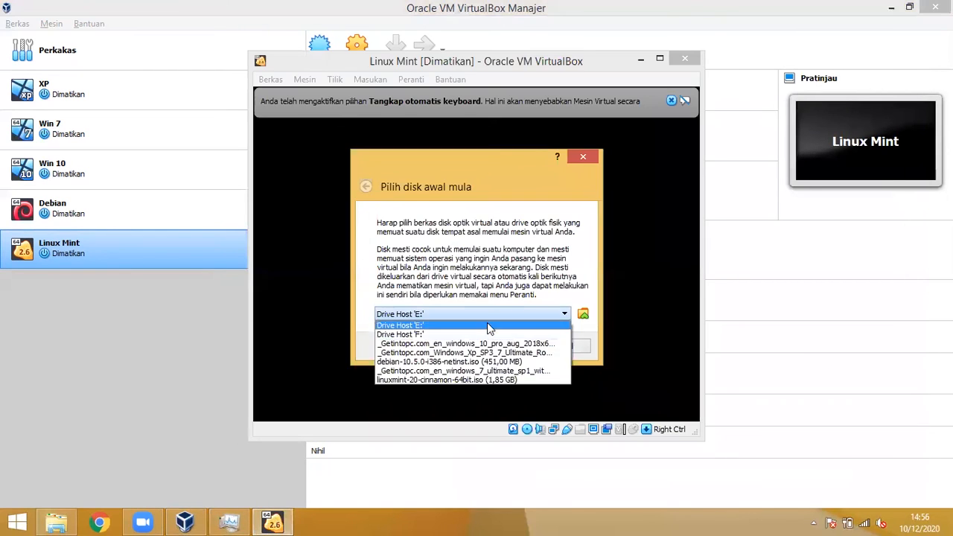
pyautogui.click(475, 377)
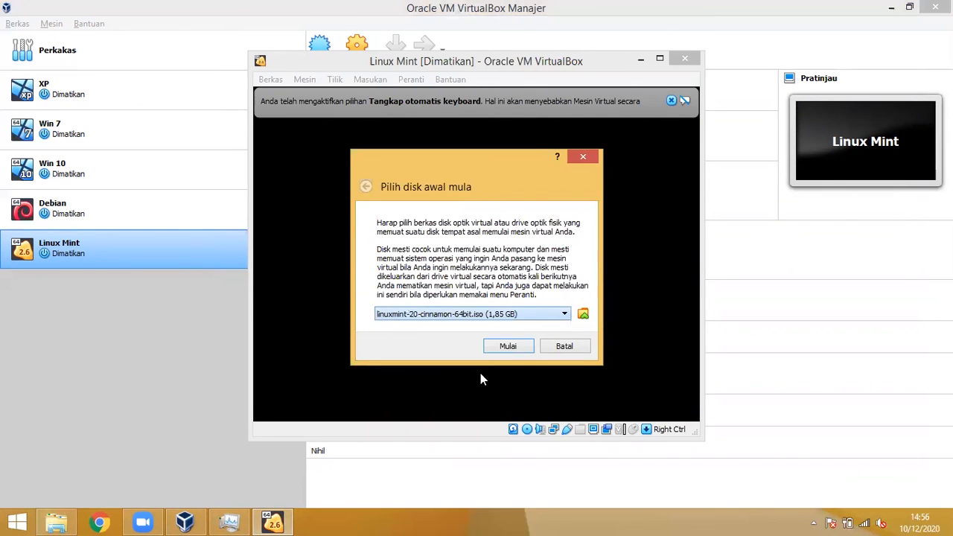
pyautogui.click(514, 344)
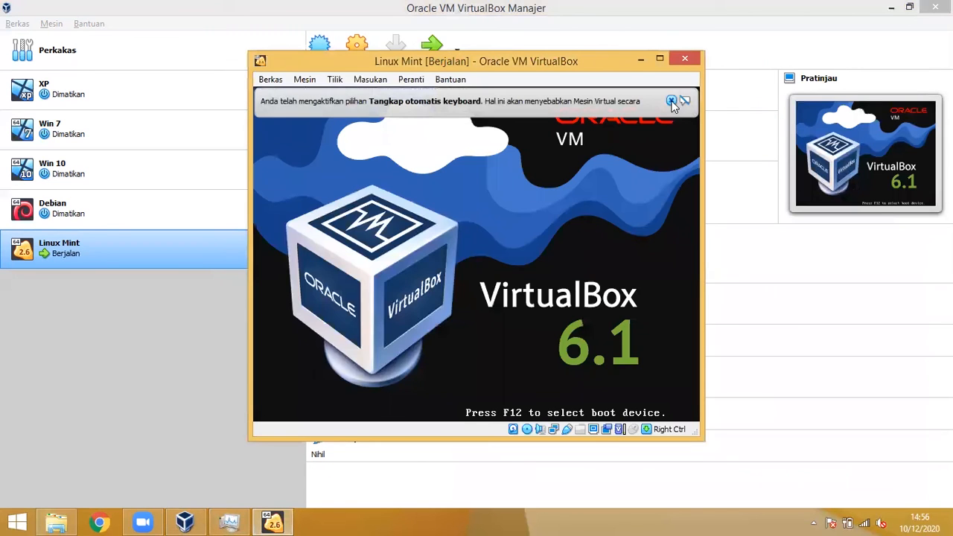
# Step: Maximize the VM window, boot Start Linux Mint, and dismiss the keyboard and mouse notices
pyautogui.click(672, 100)
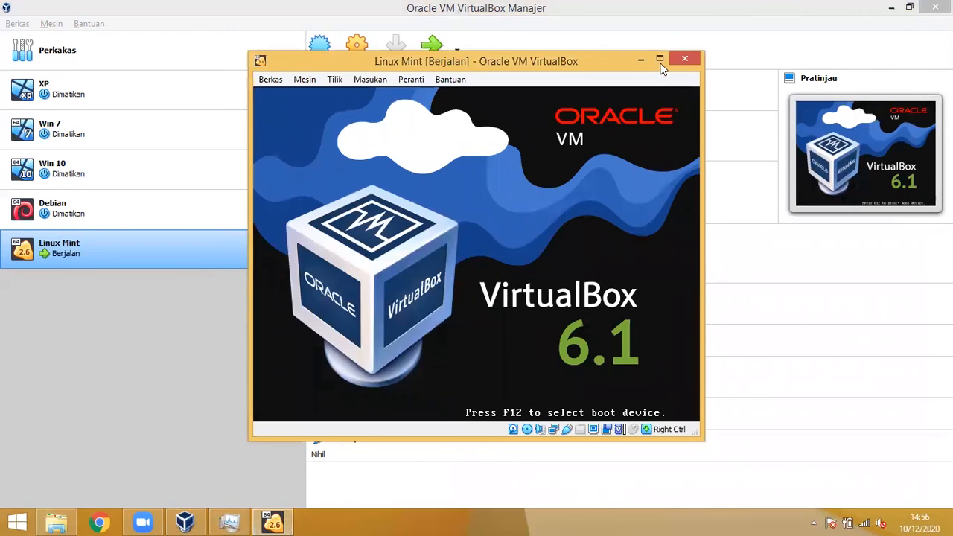
pyautogui.click(660, 63)
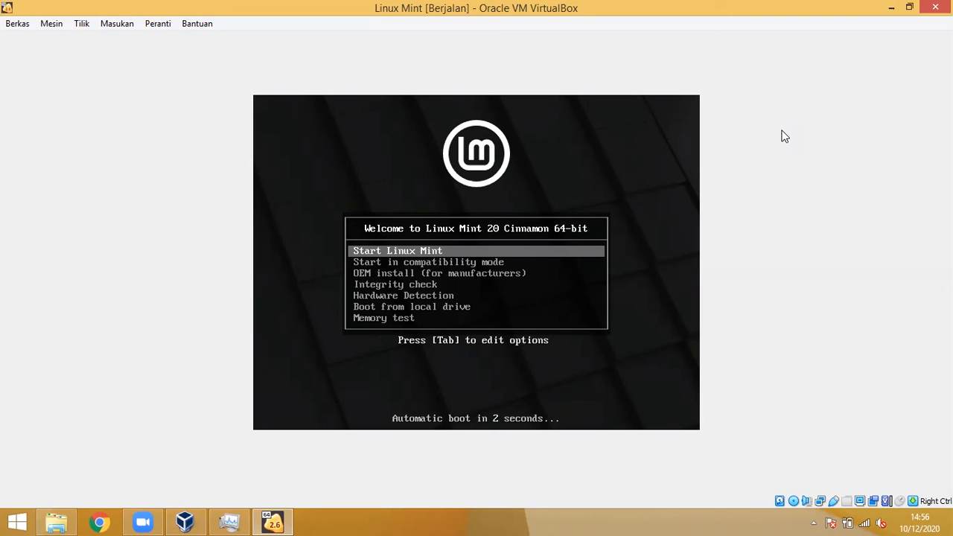
pyautogui.press('Return')
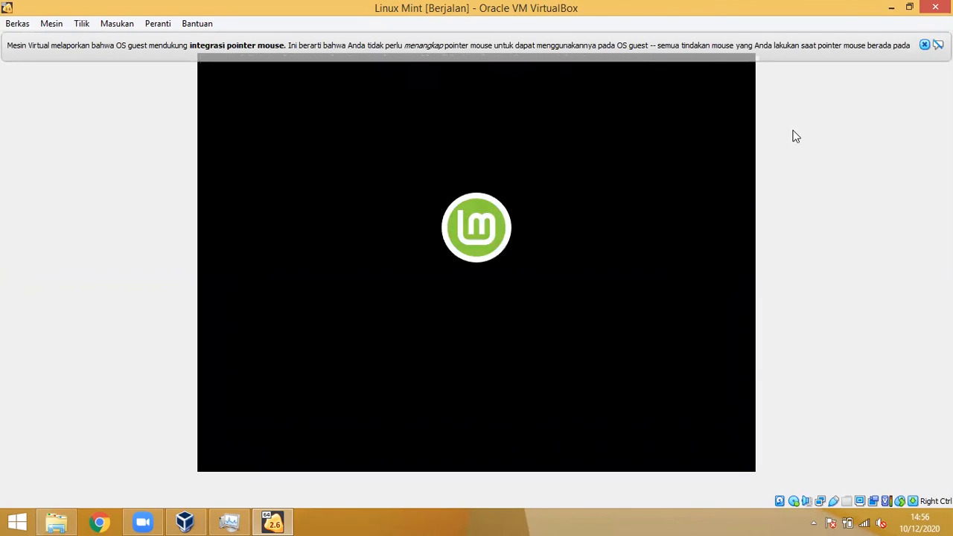
pyautogui.click(923, 46)
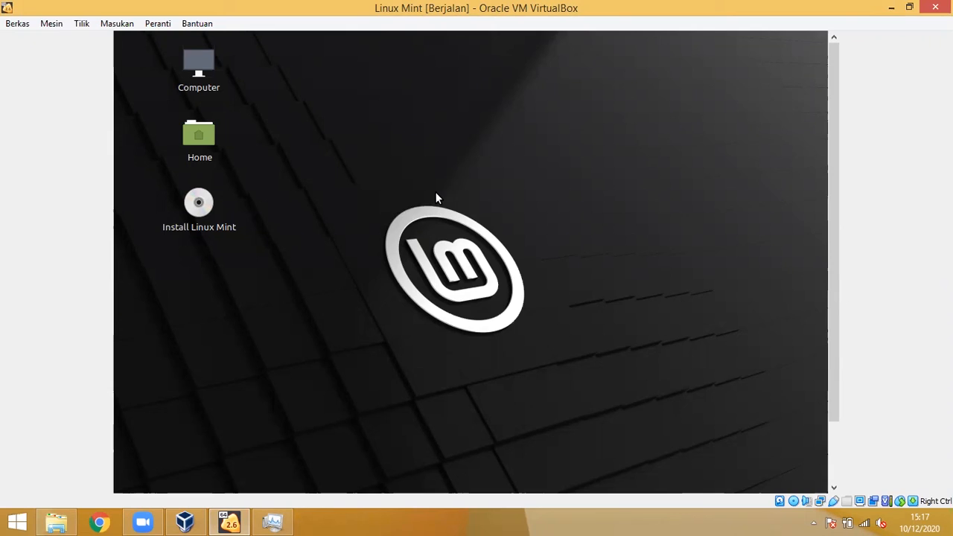
# Step: Launch Install Linux Mint from the live desktop icon and wait for the installer's Welcome page
pyautogui.doubleClick(199, 205)
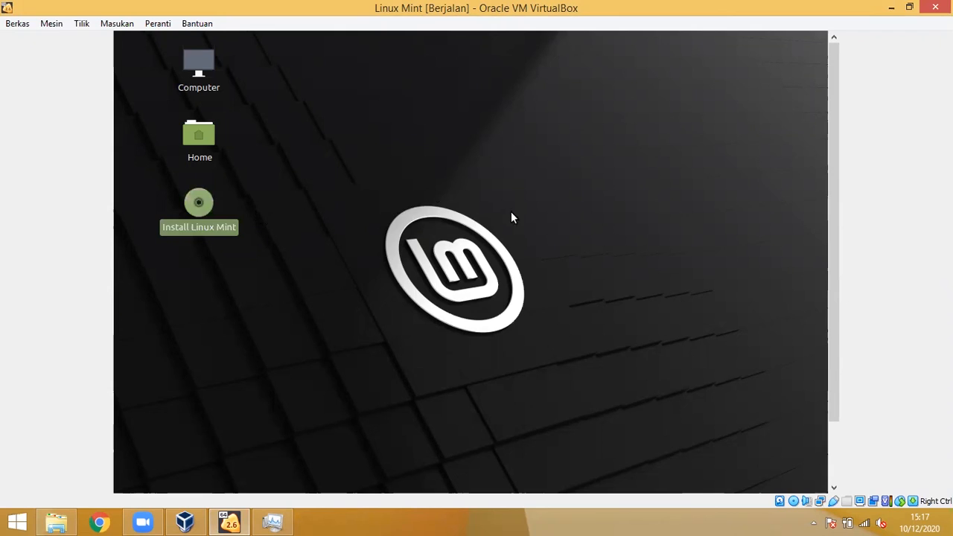
pyautogui.click(402, 215)
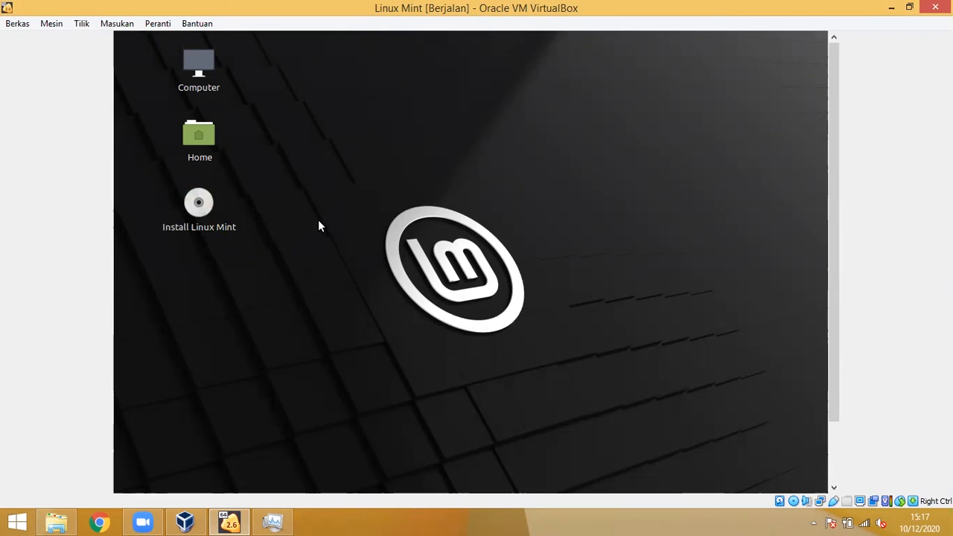
pyautogui.click(204, 207)
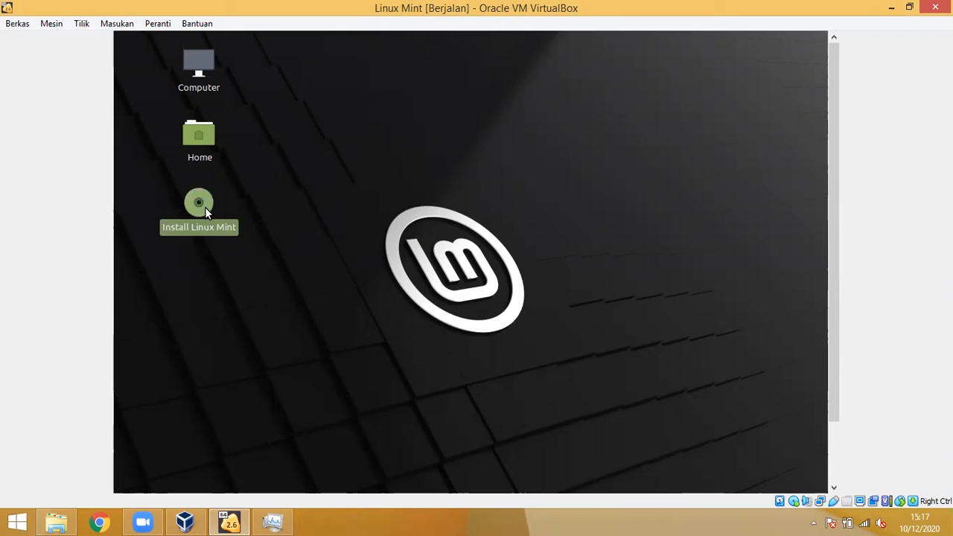
pyautogui.click(271, 195)
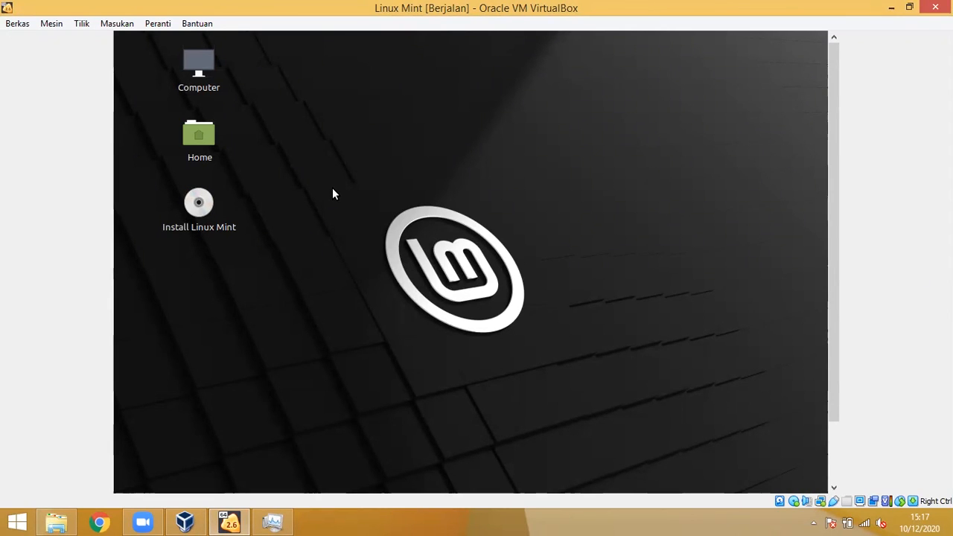
pyautogui.moveTo(829, 172); pyautogui.dragTo(831, 261)
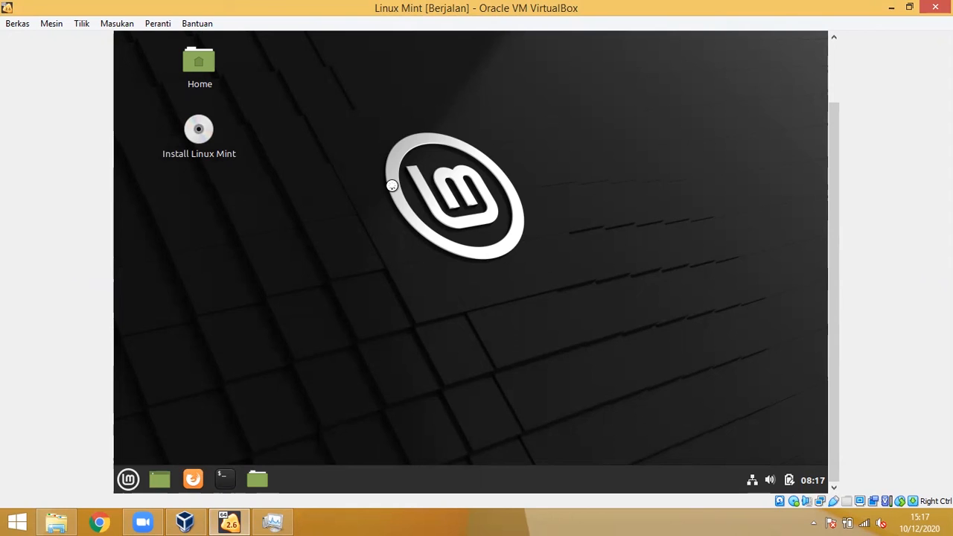
pyautogui.moveTo(835, 166); pyautogui.dragTo(809, 139)
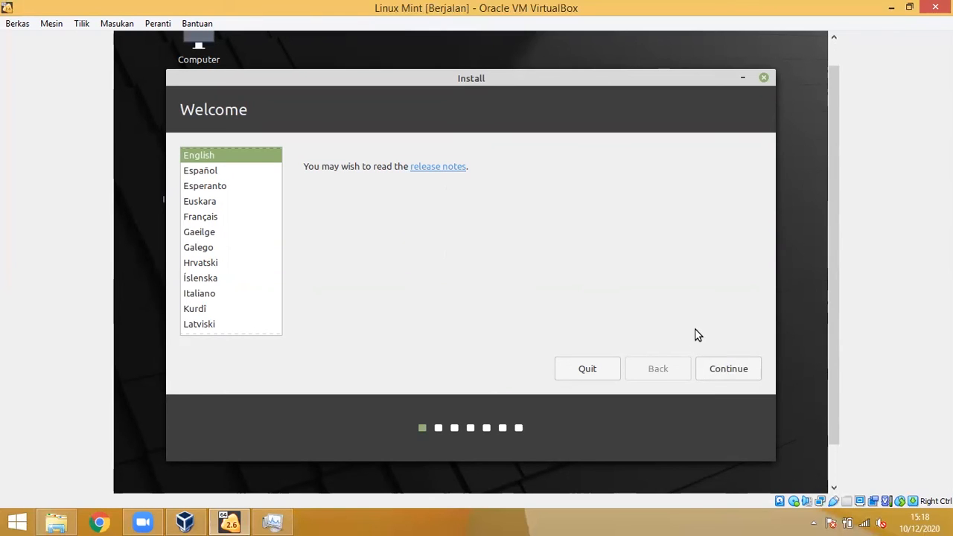
# Step: Continue with English as the language and the English (US) keyboard layout
pyautogui.click(724, 371)
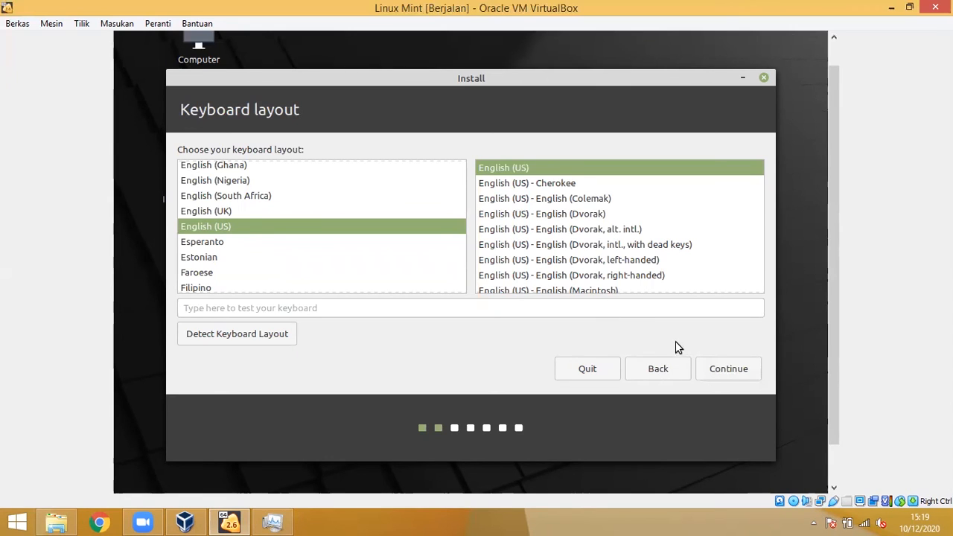
pyautogui.click(749, 374)
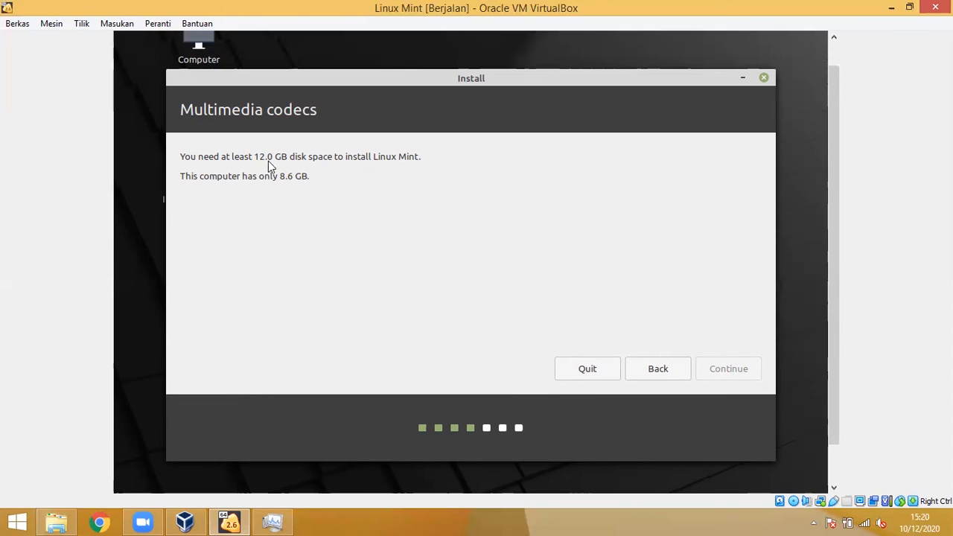
# Step: Close the Linux Mint VM window, choosing to power off the machine
pyautogui.click(935, 8)
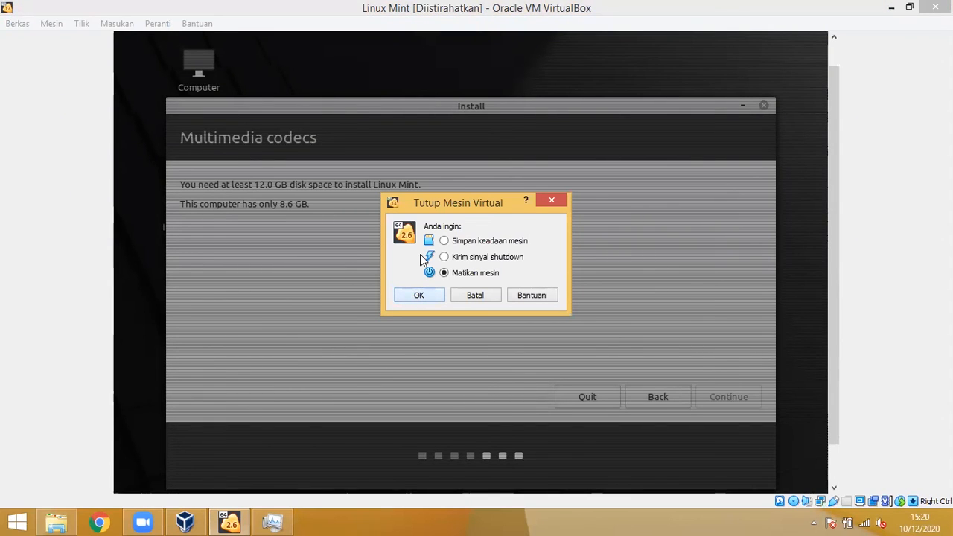
pyautogui.press('Escape')
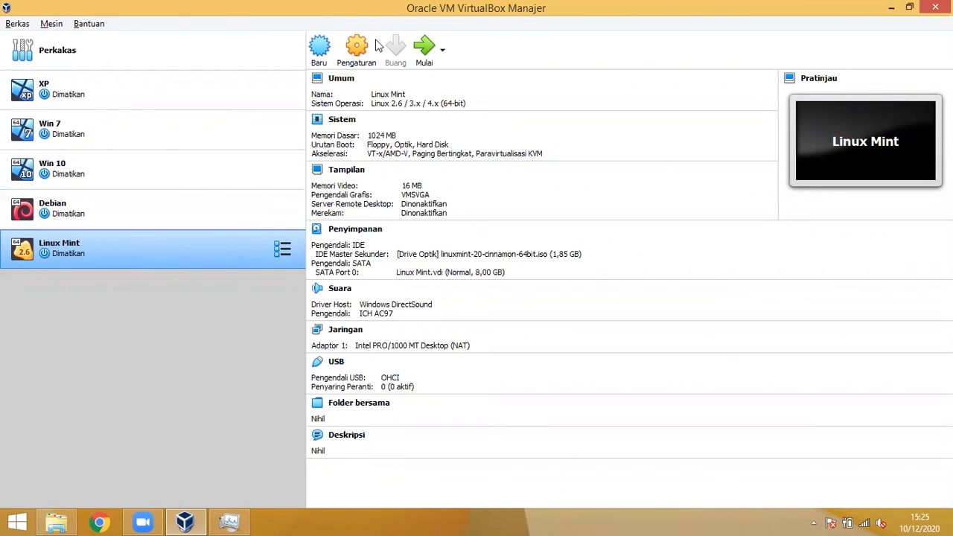
# Step: Start a new VM named 'Kali Linux' of type Linux 2.6/3.x/4.x 64-bit
pyautogui.click(320, 56)
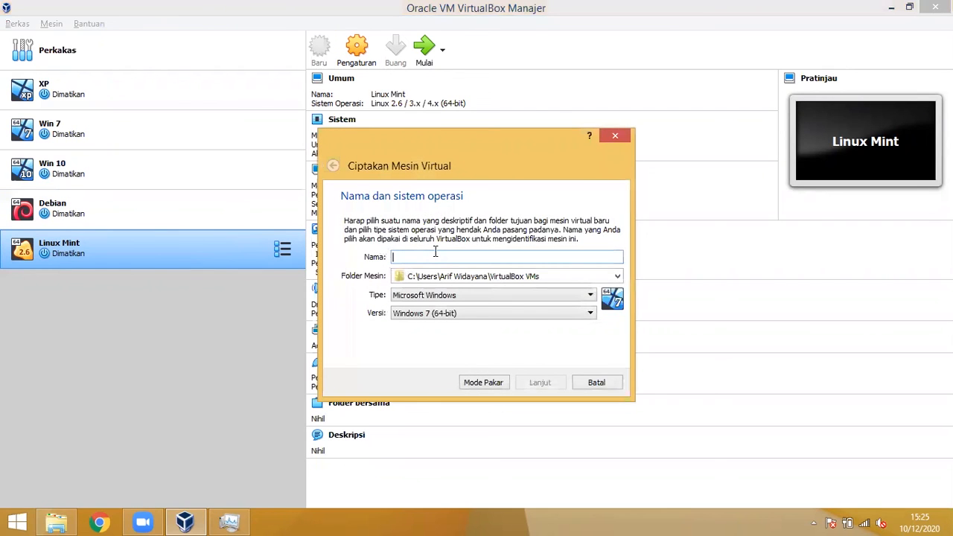
pyautogui.write('Kali Linux')
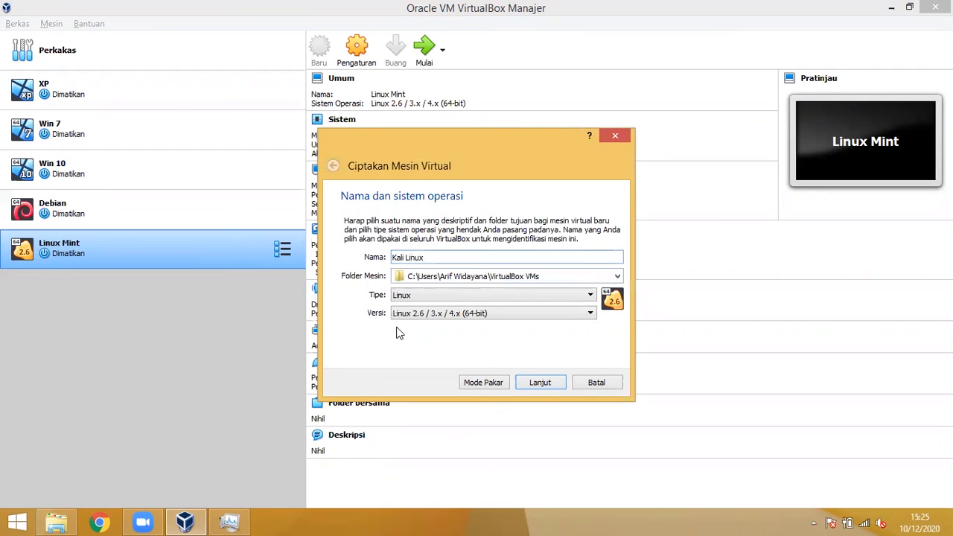
pyautogui.click(544, 383)
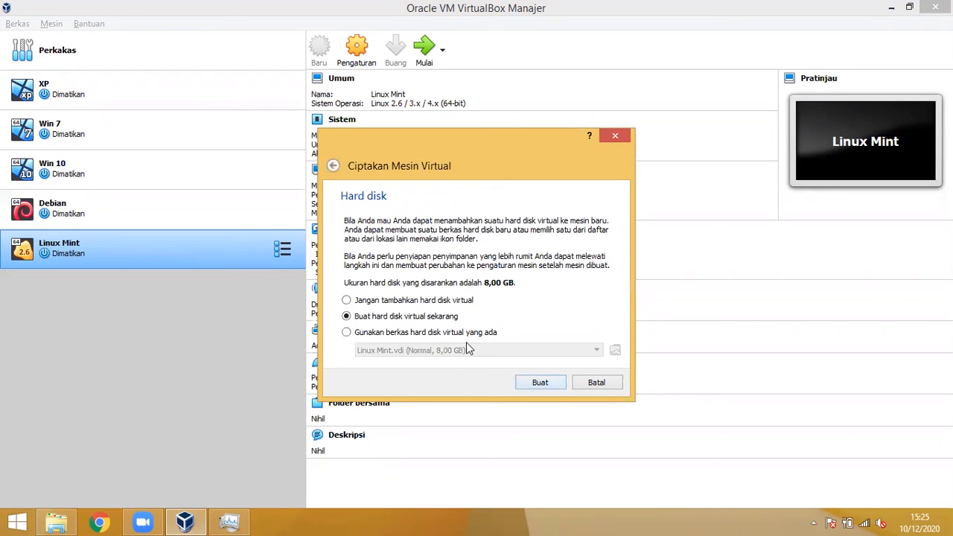
# Step: Give it a new dynamically allocated 20 GB VDI hard disk and finish creation
pyautogui.click(541, 383)
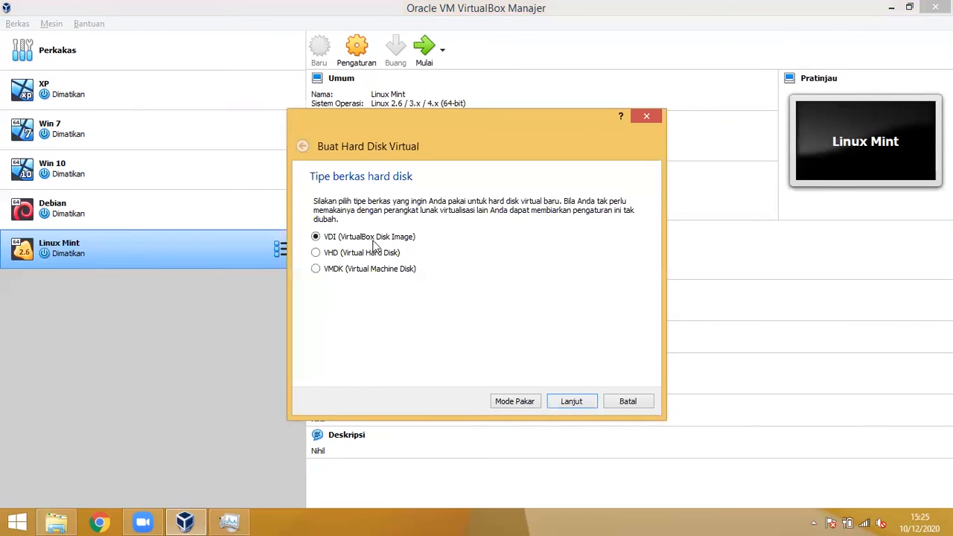
pyautogui.click(585, 403)
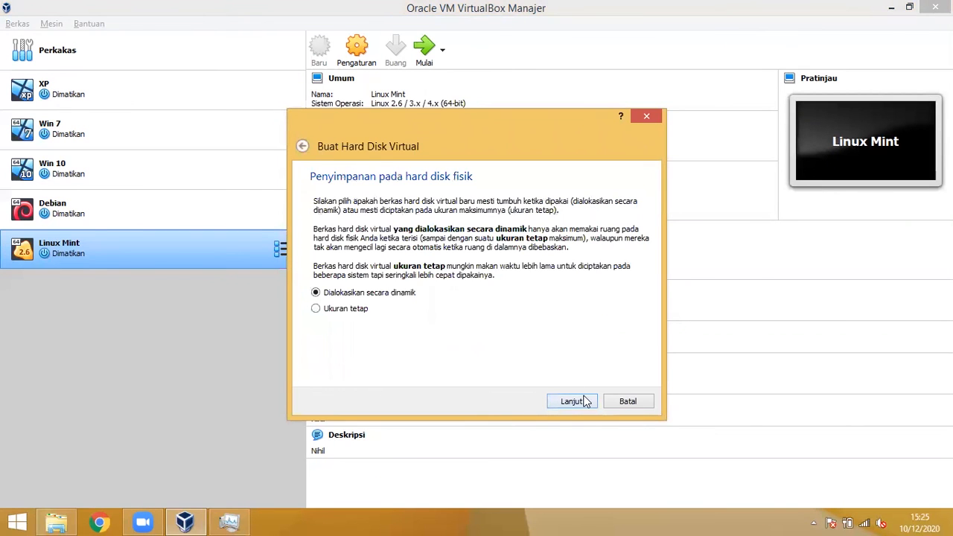
pyautogui.click(592, 399)
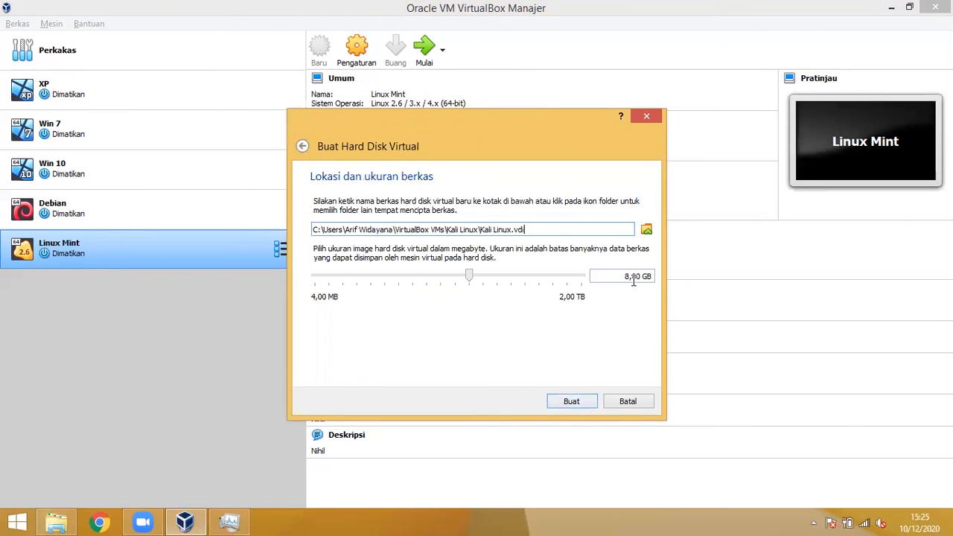
pyautogui.moveTo(624, 277); pyautogui.dragTo(642, 279)
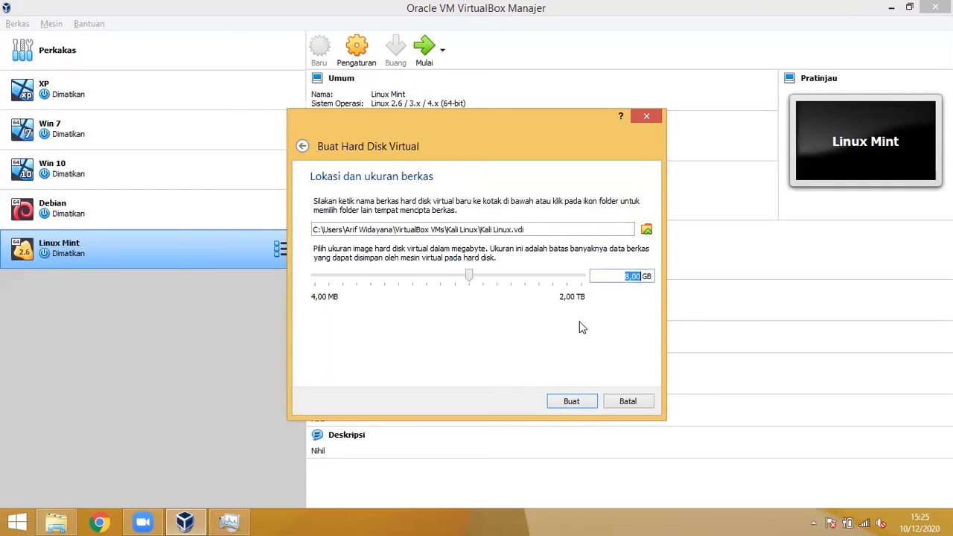
pyautogui.write('20')
pyautogui.click(554, 400)
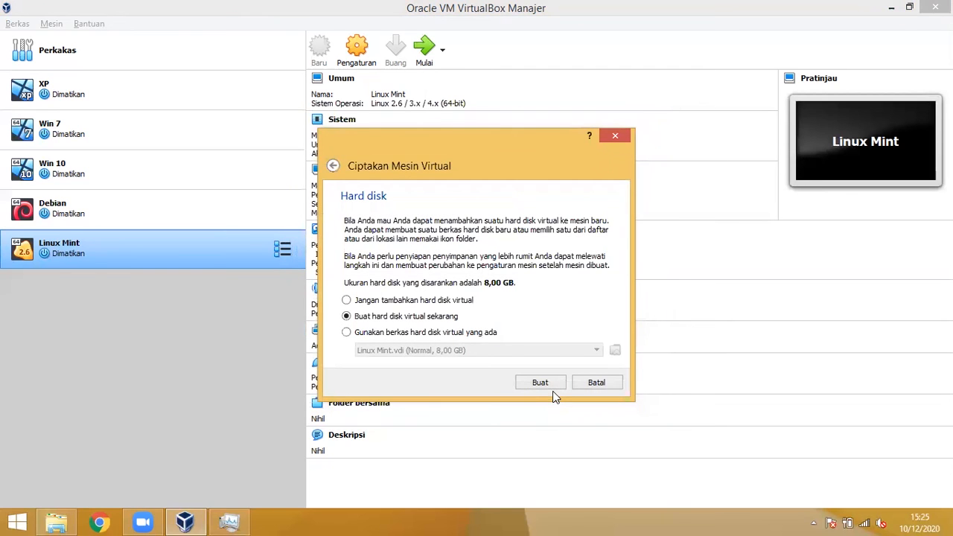
pyautogui.click(548, 380)
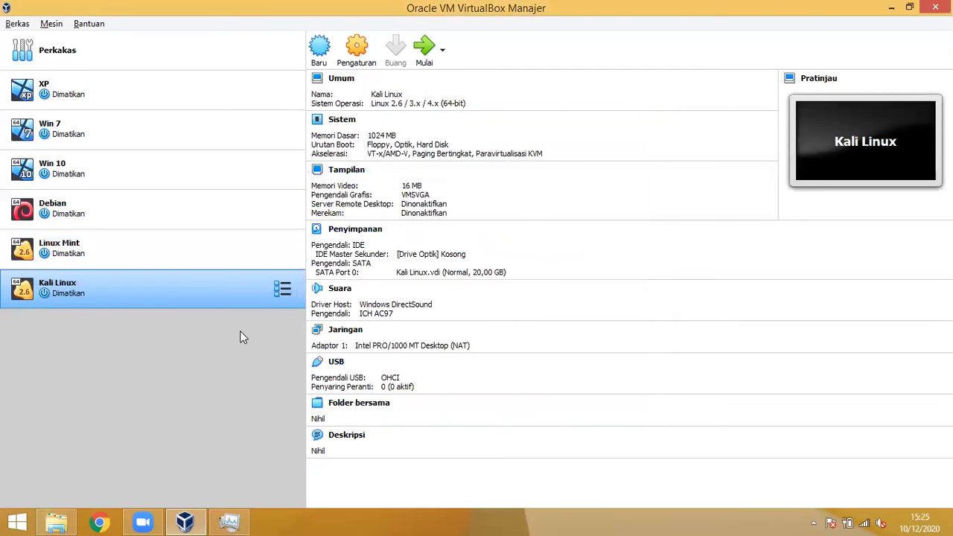
# Step: Attach kali-linux-2020.2-installer-amd64.iso to the Kali Linux VM's empty optical drive, save, and start it
pyautogui.click(353, 46)
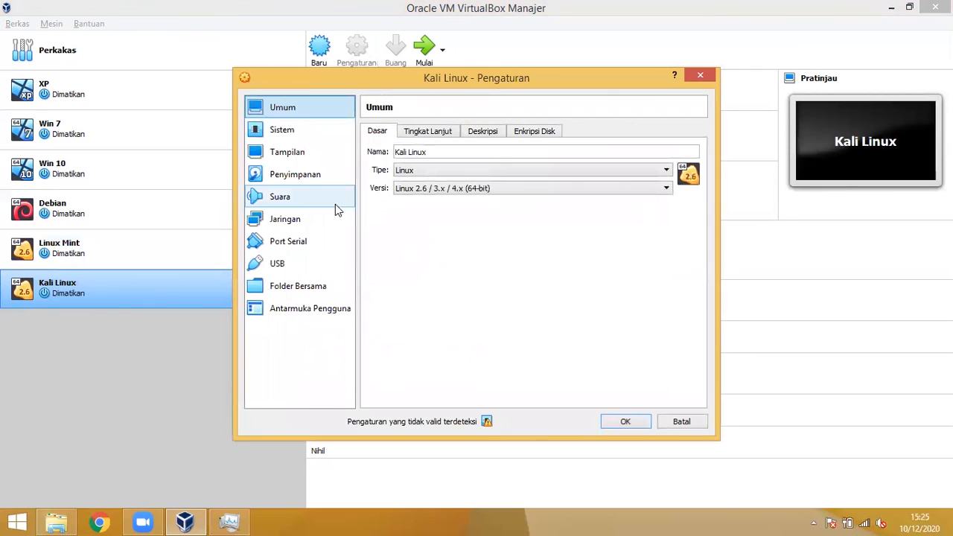
pyautogui.click(329, 174)
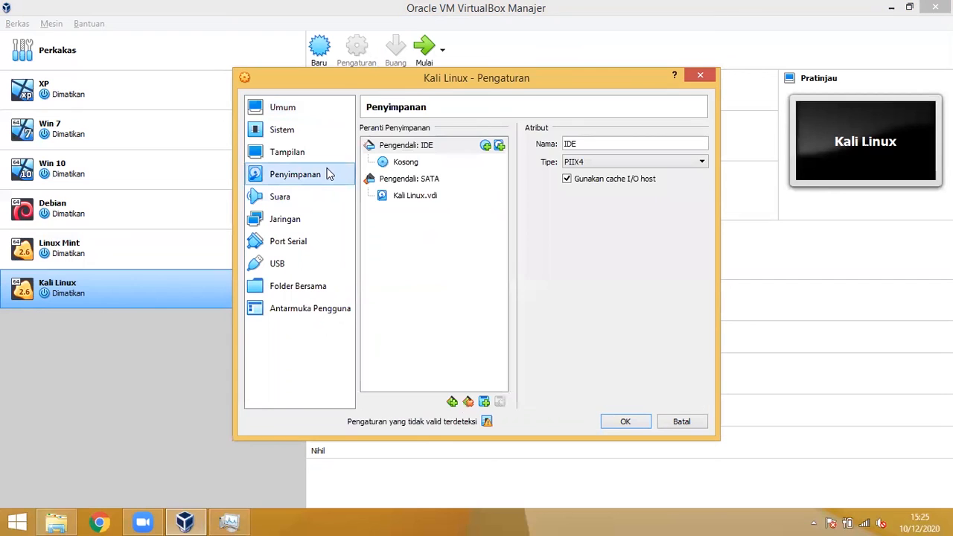
pyautogui.click(383, 162)
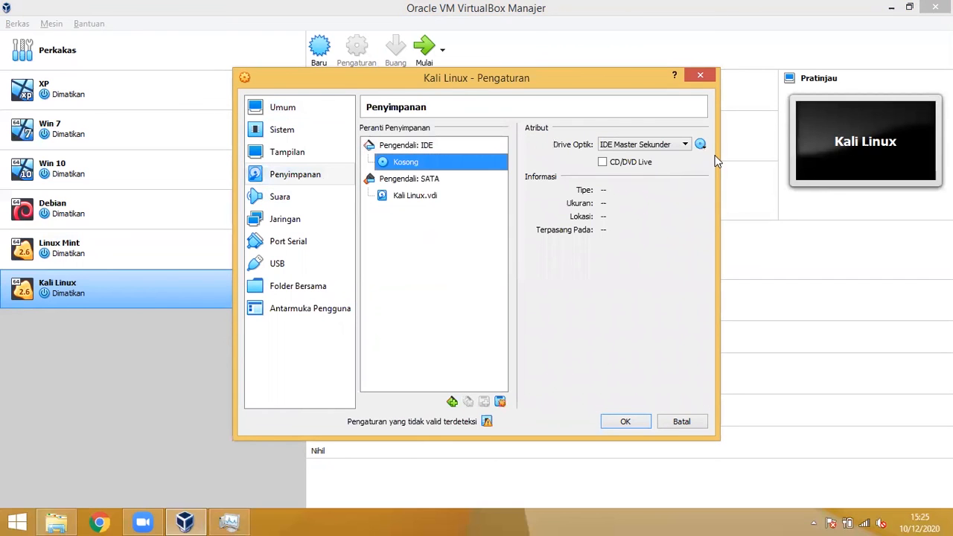
pyautogui.click(700, 146)
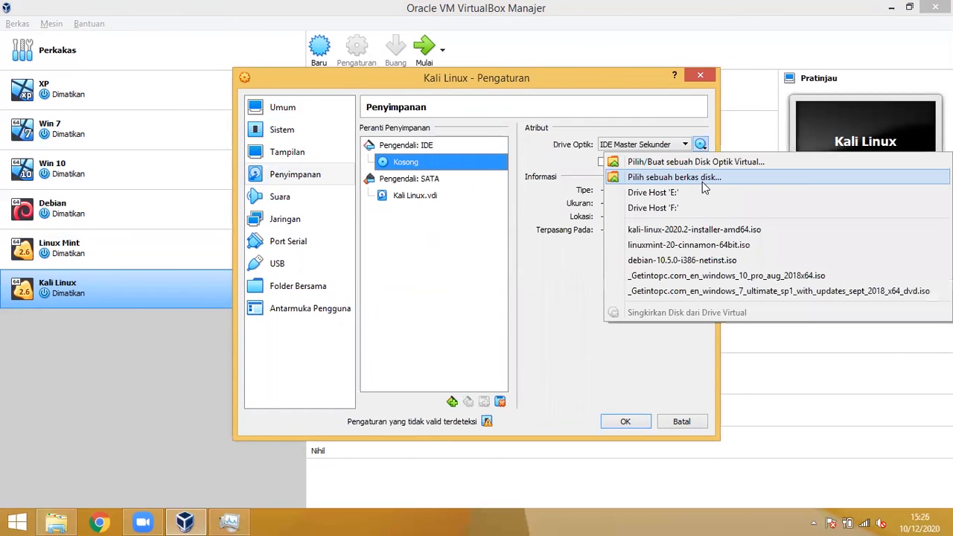
pyautogui.click(709, 179)
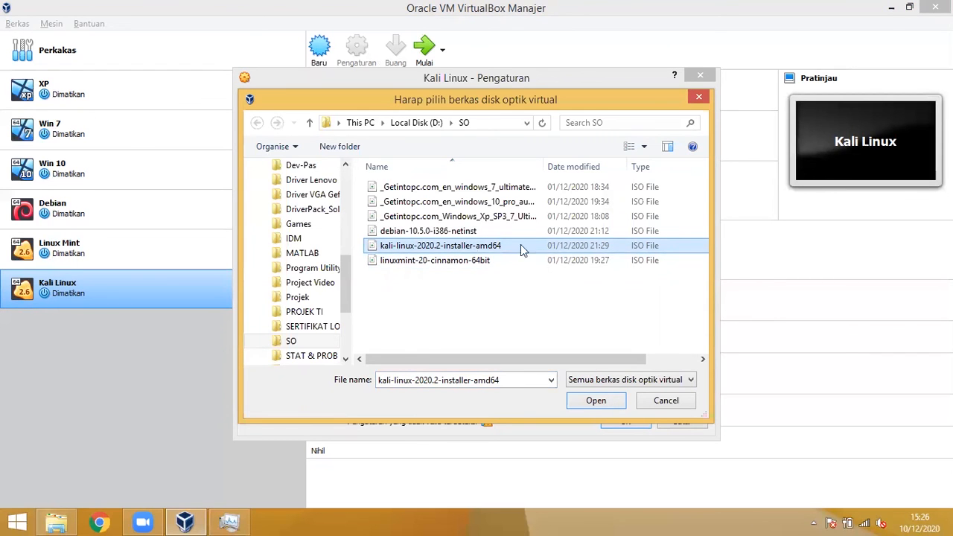
pyautogui.click(592, 398)
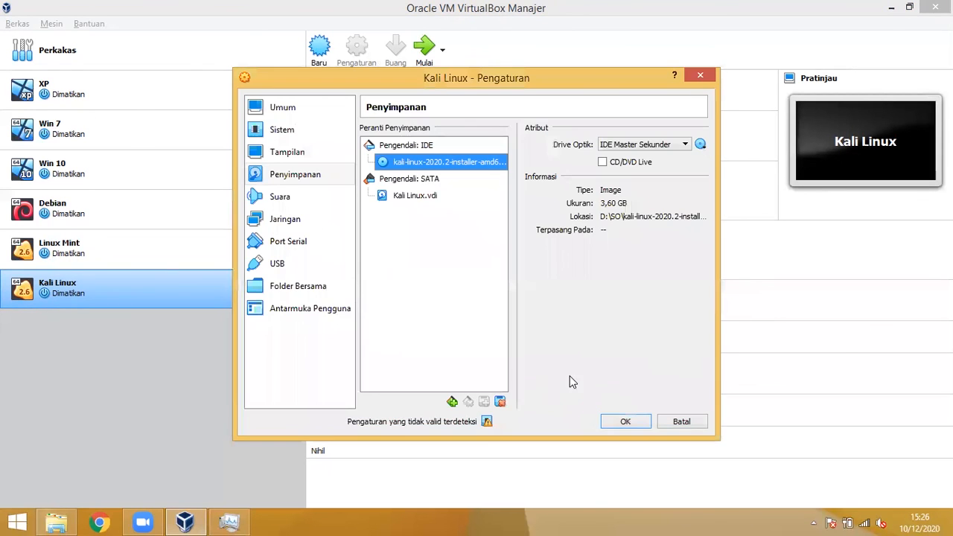
pyautogui.click(627, 421)
pyautogui.click(426, 59)
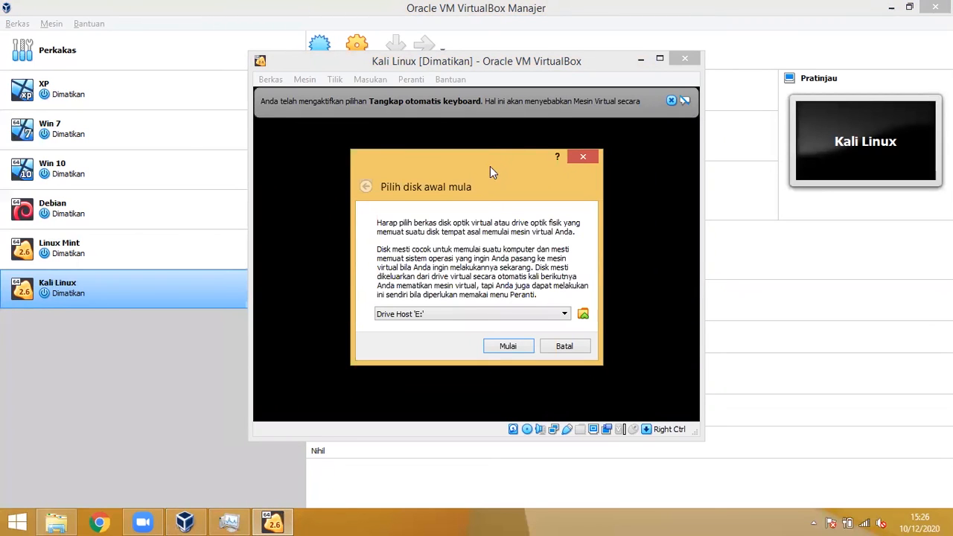
# Step: Boot the Kali VM from kali-linux-2020.2-installer-amd64.iso, dismiss the keyboard notice, and maximize the window
pyautogui.click(445, 314)
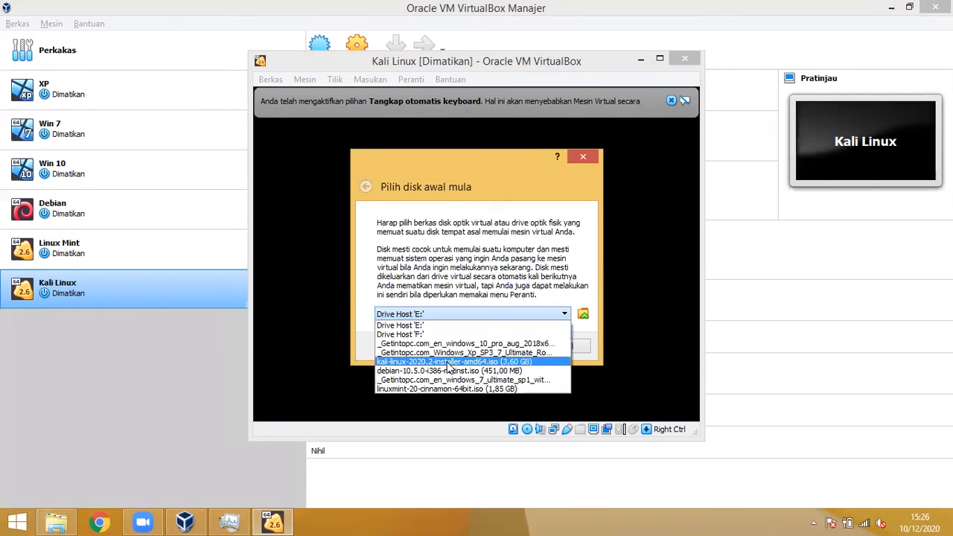
pyautogui.click(445, 363)
pyautogui.click(496, 347)
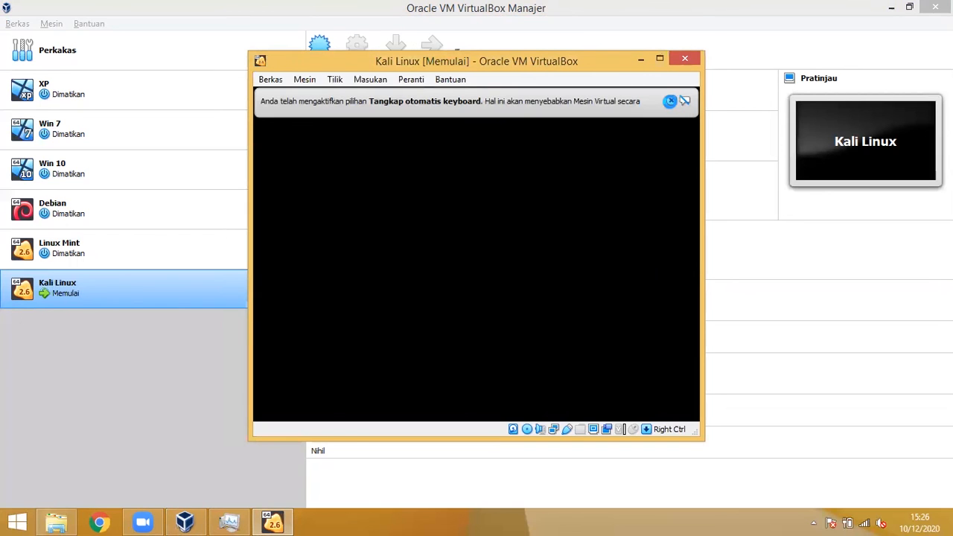
pyautogui.click(673, 100)
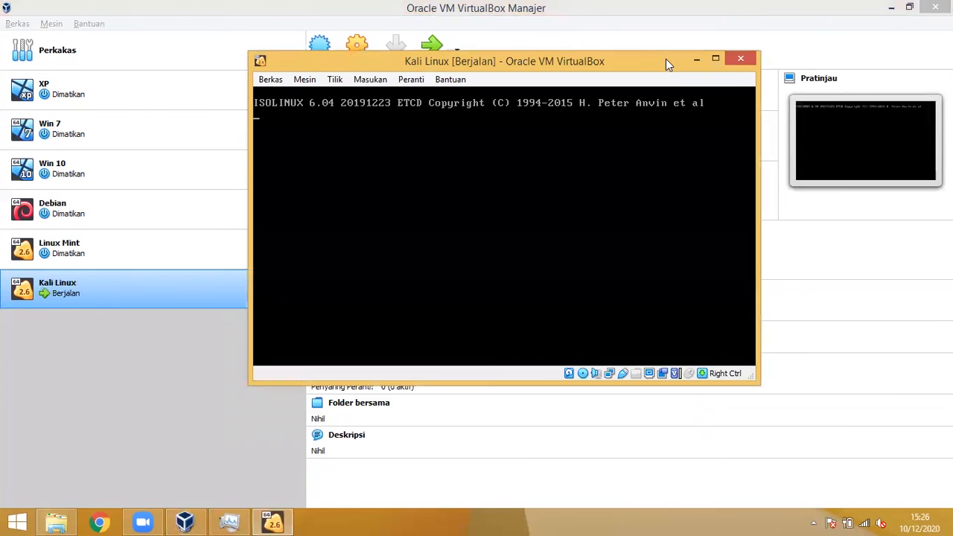
pyautogui.click(661, 59)
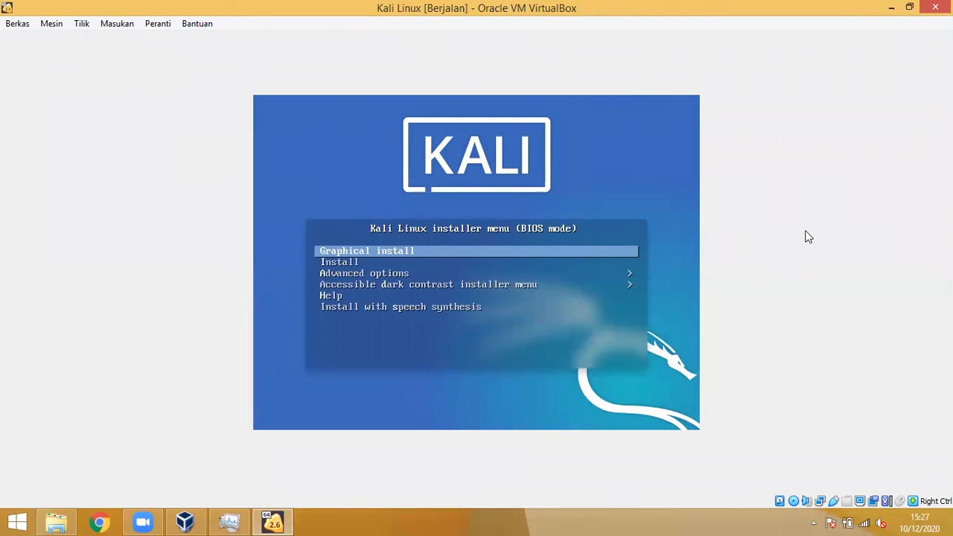
# Step: Launch the text-mode Install entry and accept English, United States, and the American English keymap
pyautogui.press('Down')
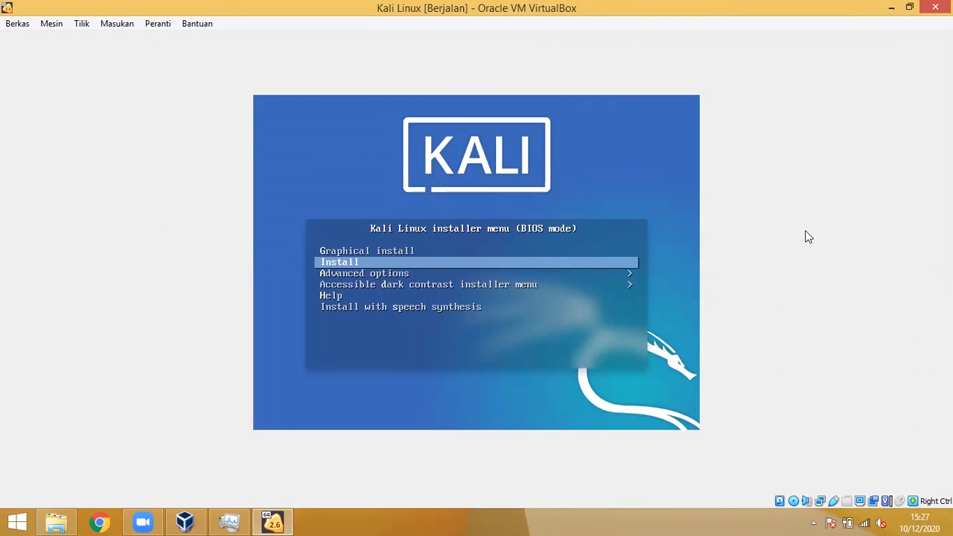
pyautogui.press('Return')
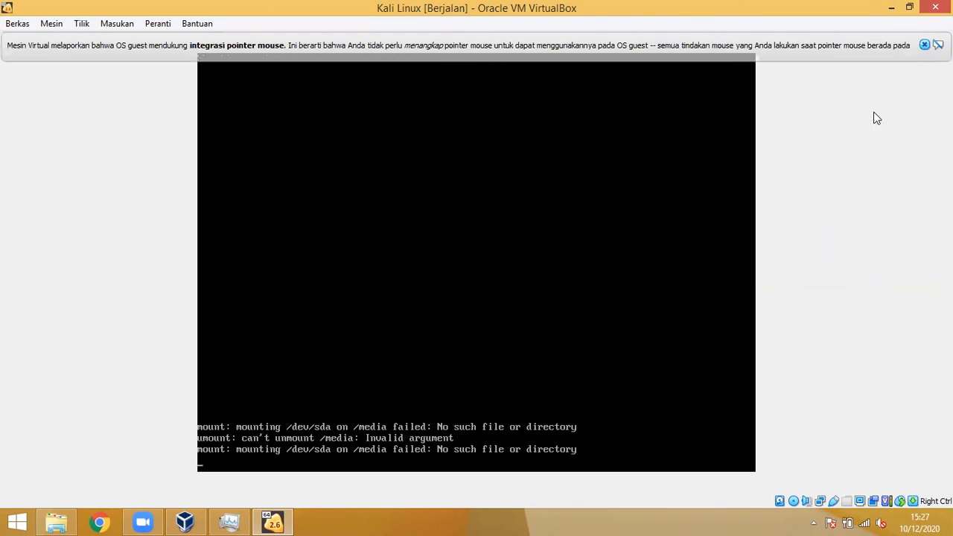
pyautogui.click(925, 44)
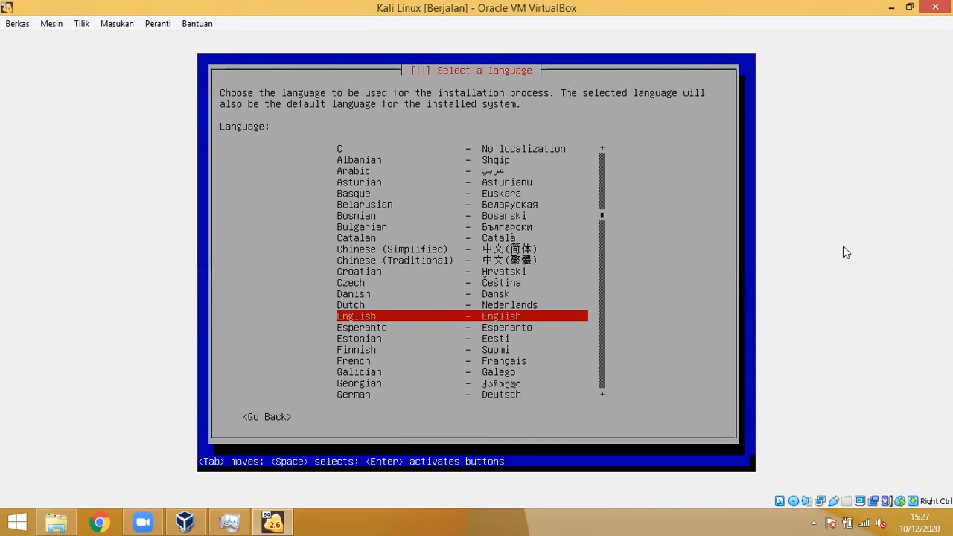
pyautogui.press('Return')
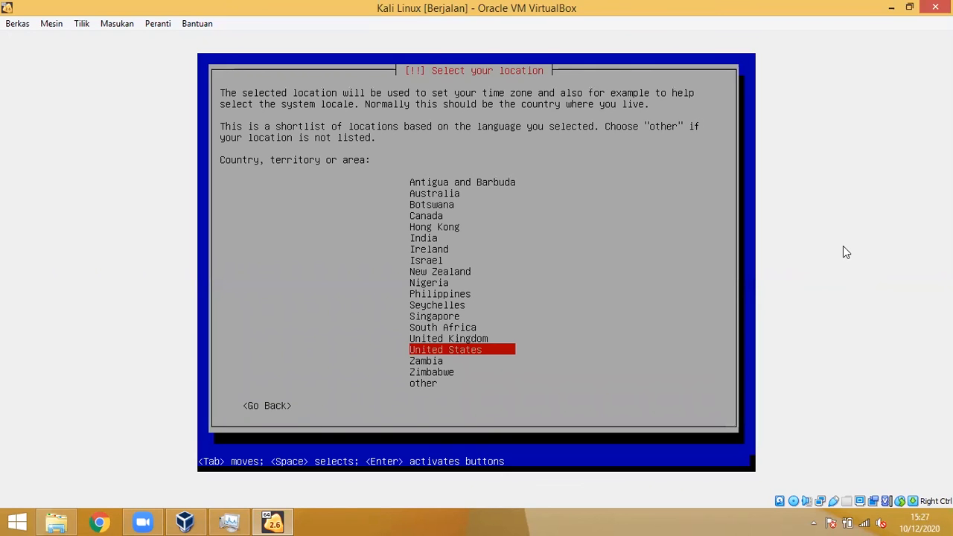
pyautogui.press('Return')
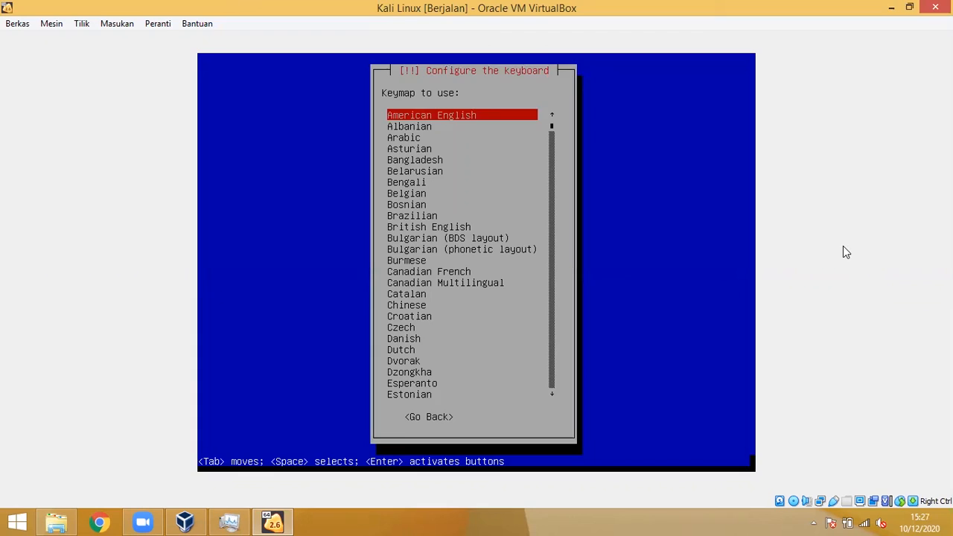
pyautogui.press('Return')
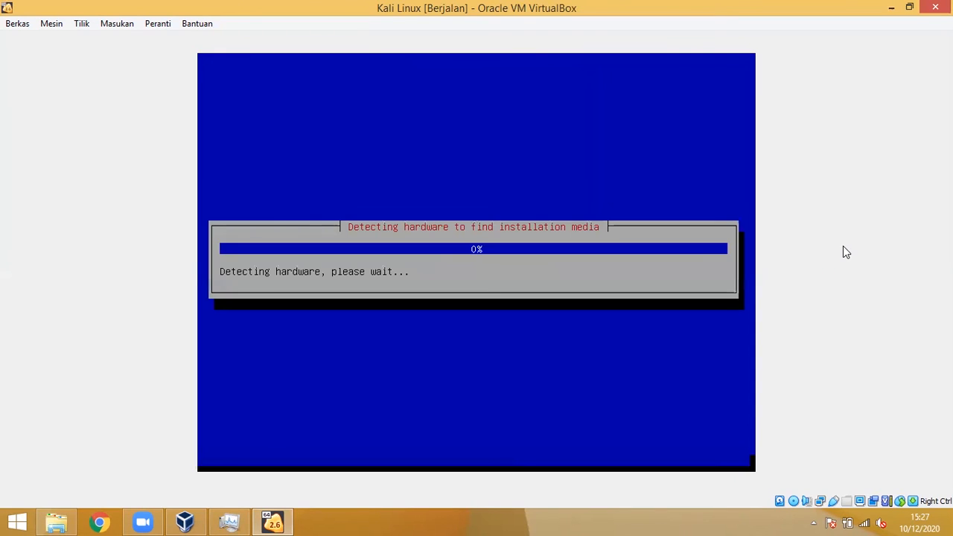
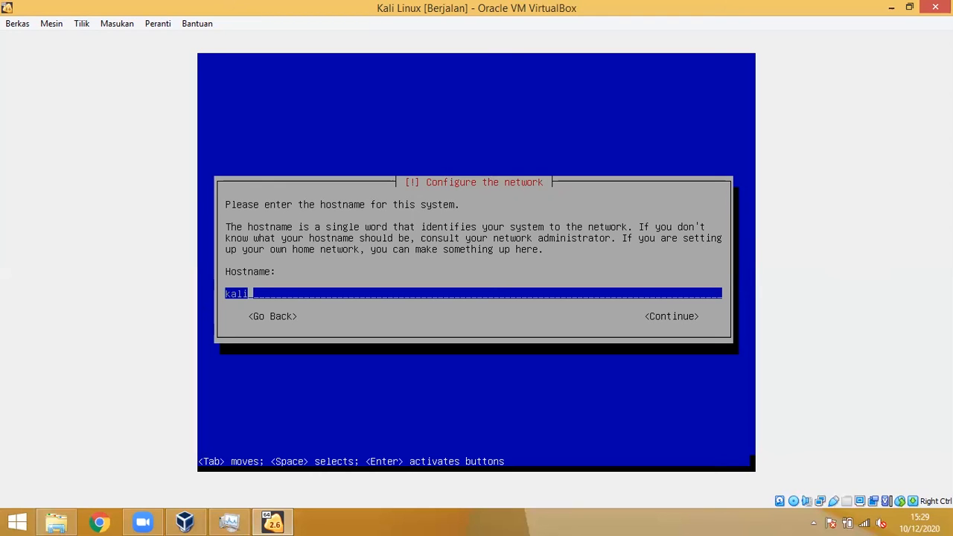
# Step: Keep hostname kali, set domain ari.com, enter the user's full name, and accept the suggested username
pyautogui.press('Return')
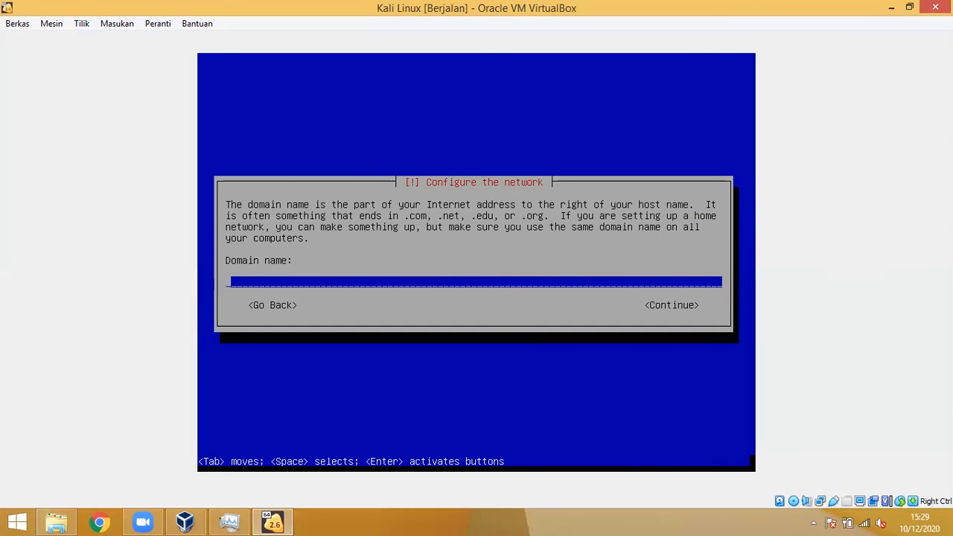
pyautogui.write('ari.com')
pyautogui.press('Return')
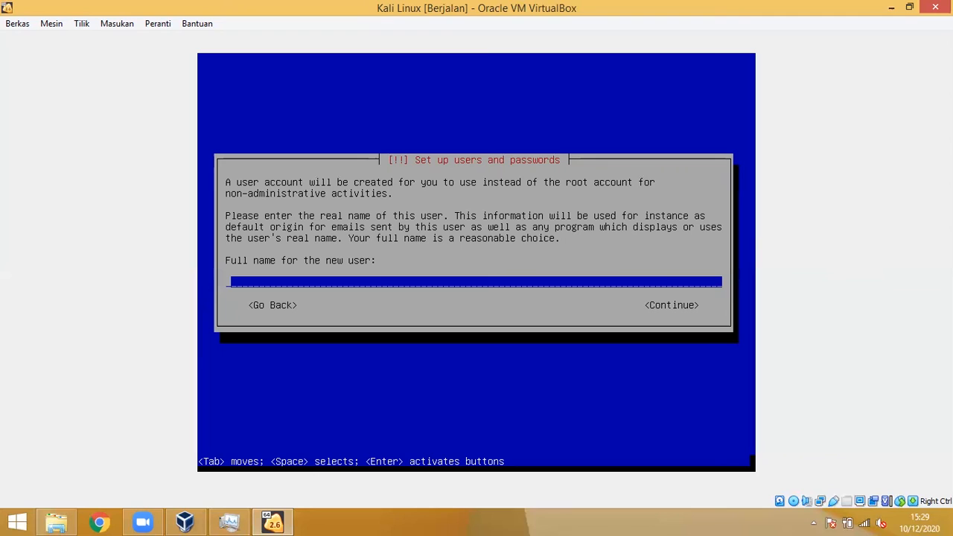
pyautogui.write('ari')
pyautogui.press('Return')
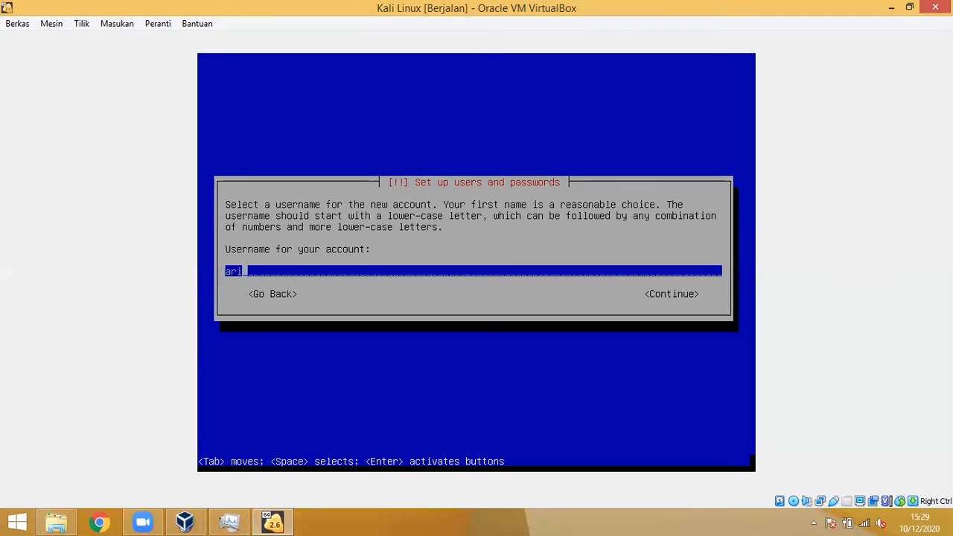
pyautogui.press('Return')
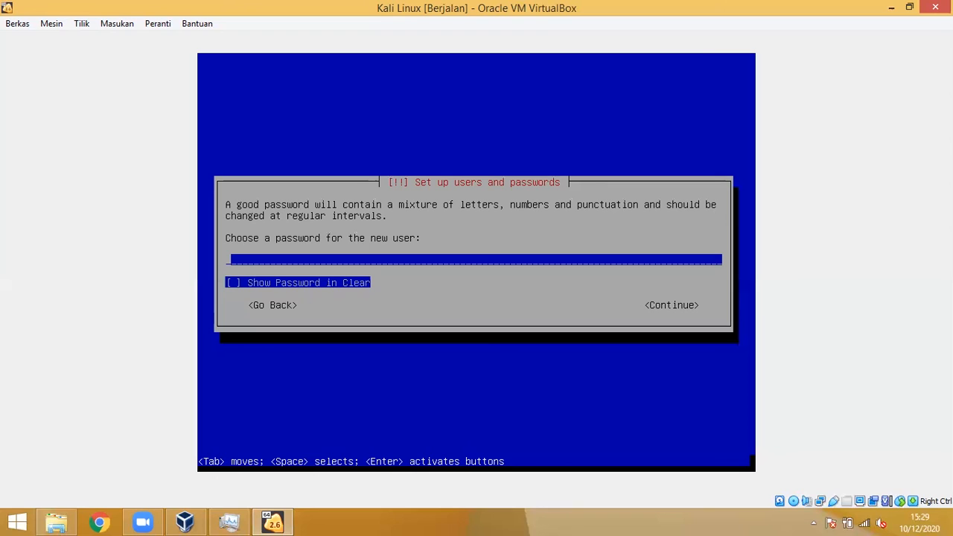
# Step: Enter a user password, then back out of the verify prompt to choose it again
pyautogui.write('*****')
pyautogui.press('Return')
pyautogui.press('Tab')
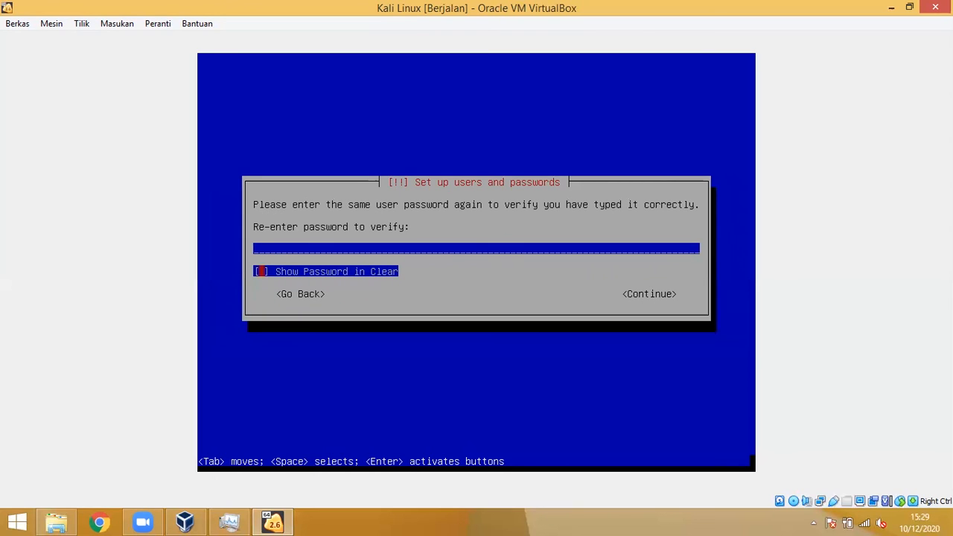
pyautogui.press('Tab')
pyautogui.hotkey('shift', 'Tab')
pyautogui.hotkey('shift', 'Tab')
pyautogui.hotkey('shift', 'Tab')
pyautogui.hotkey('shift', 'Tab')
pyautogui.hotkey('shift', 'Tab')
pyautogui.press('Tab')
pyautogui.press('Tab')
pyautogui.hotkey('shift', 'Tab')
pyautogui.press('Tab')
pyautogui.hotkey('shift', 'Tab')
pyautogui.press('Tab')
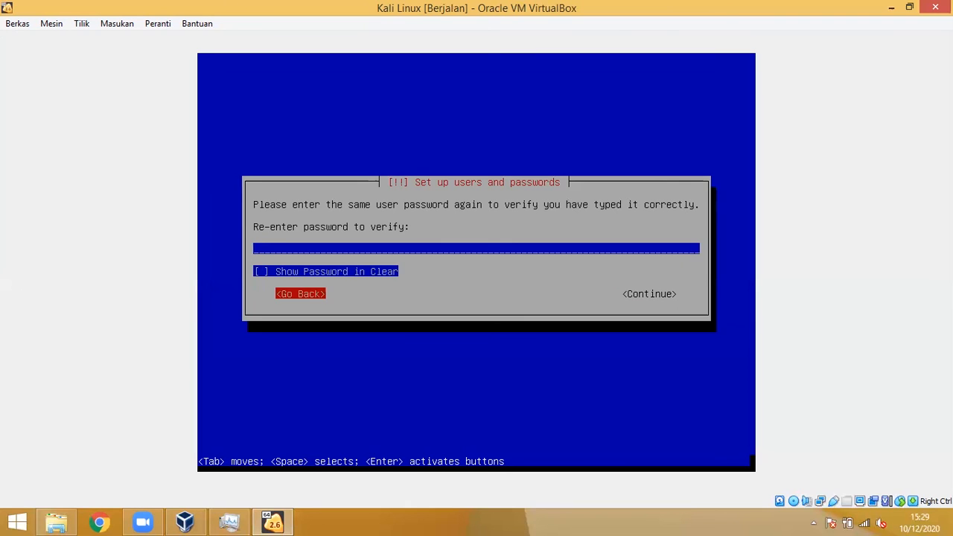
pyautogui.press('Return')
# Step: Set the new user's password and confirm it by re-entering it
pyautogui.write('***')
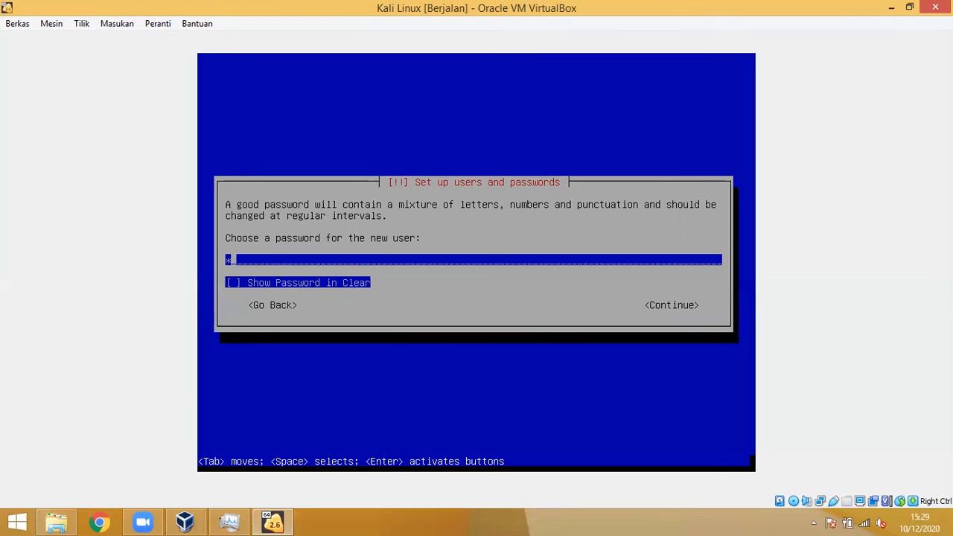
pyautogui.press('Return')
pyautogui.write('***')
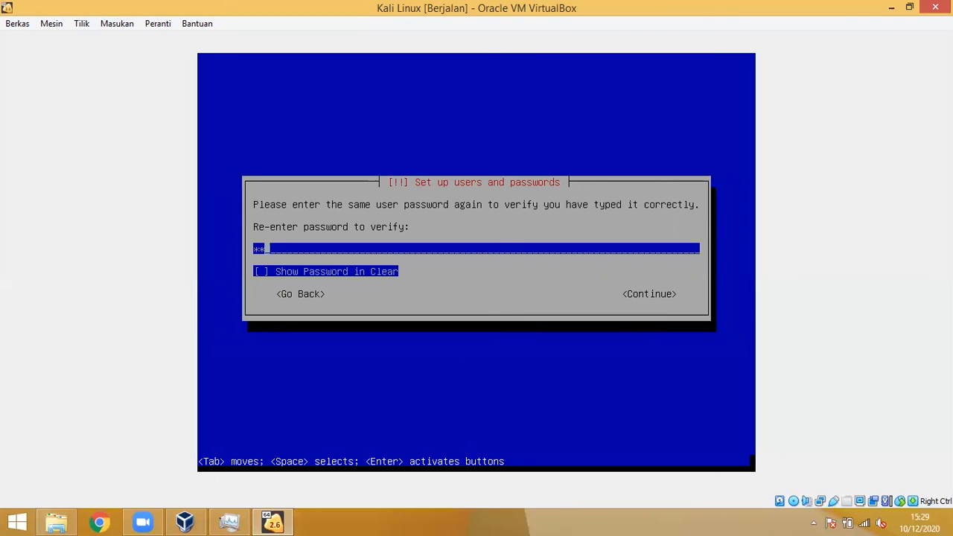
pyautogui.press('Return')
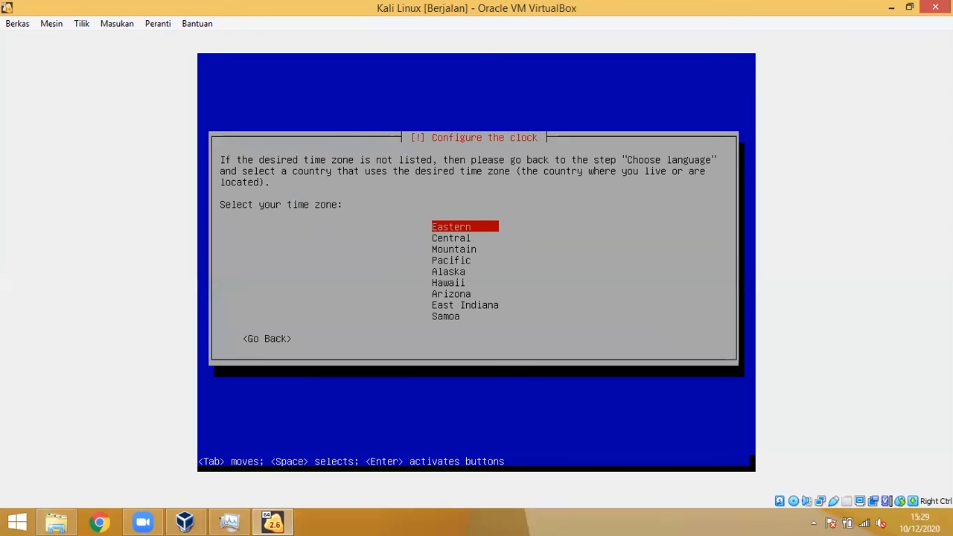
# Step: Choose Eastern time, then guided whole-disk partitioning of the 21.5 GB SCSI3 disk with all files in one partition
pyautogui.press('Return')
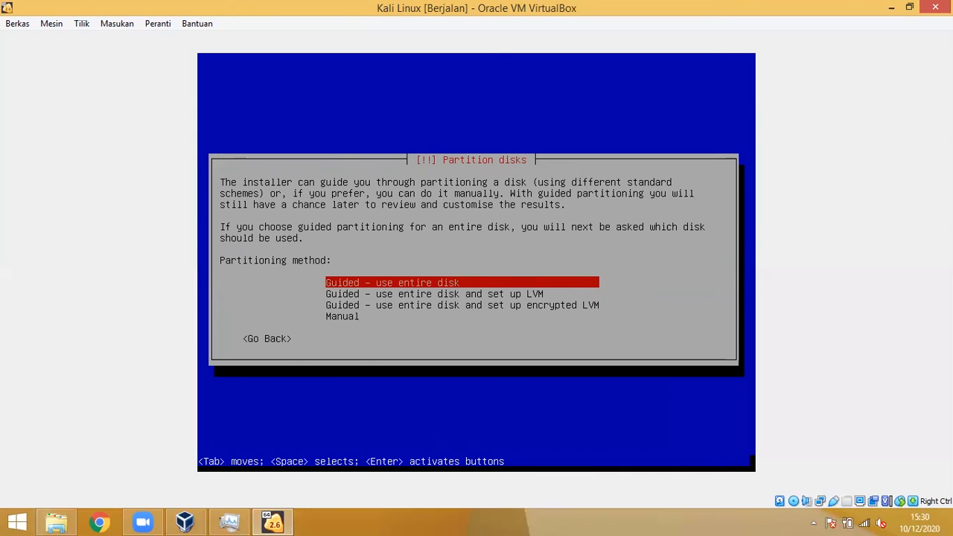
pyautogui.press('Return')
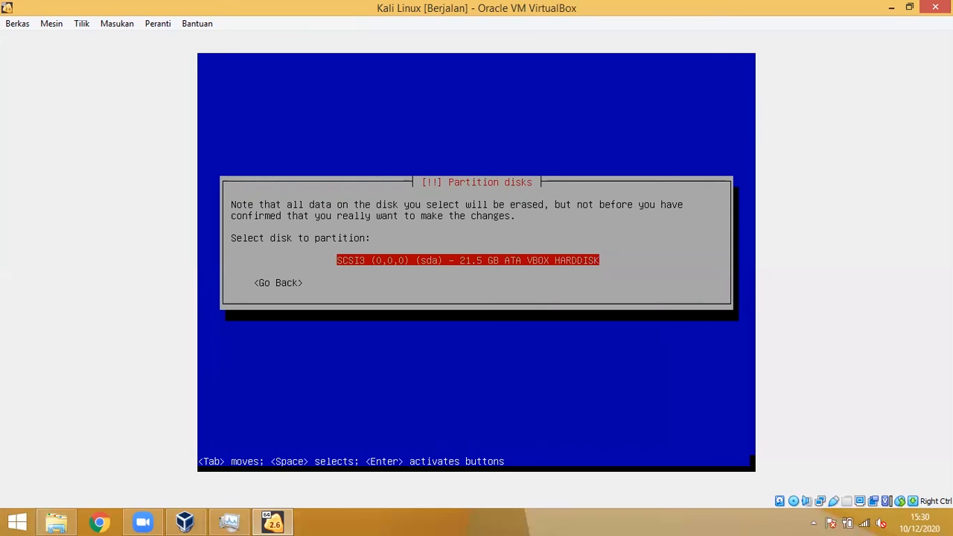
pyautogui.press('Return')
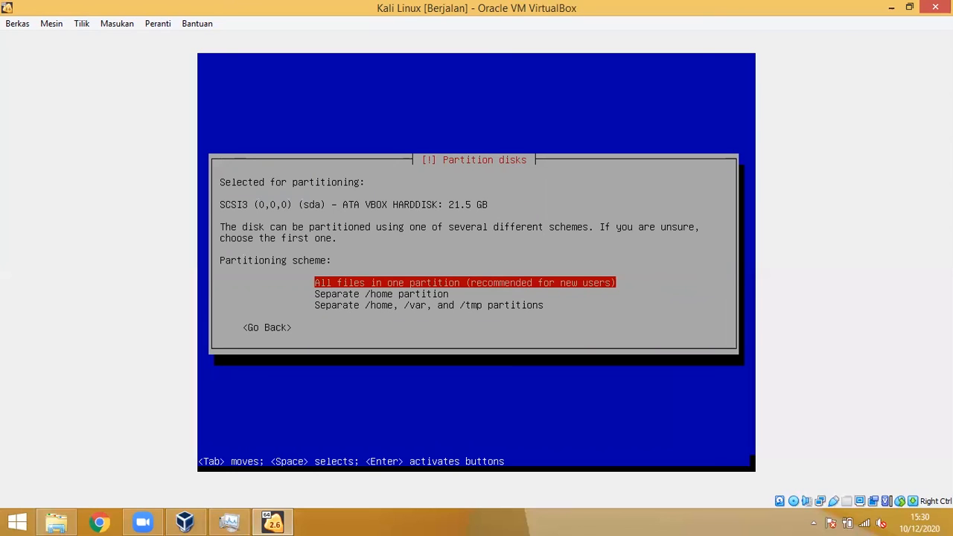
pyautogui.press('Return')
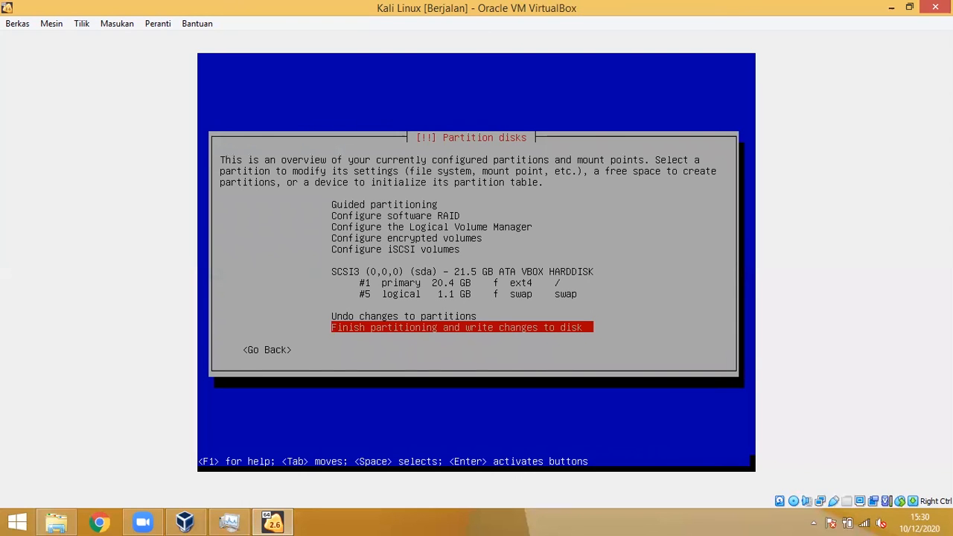
pyautogui.press('Return')
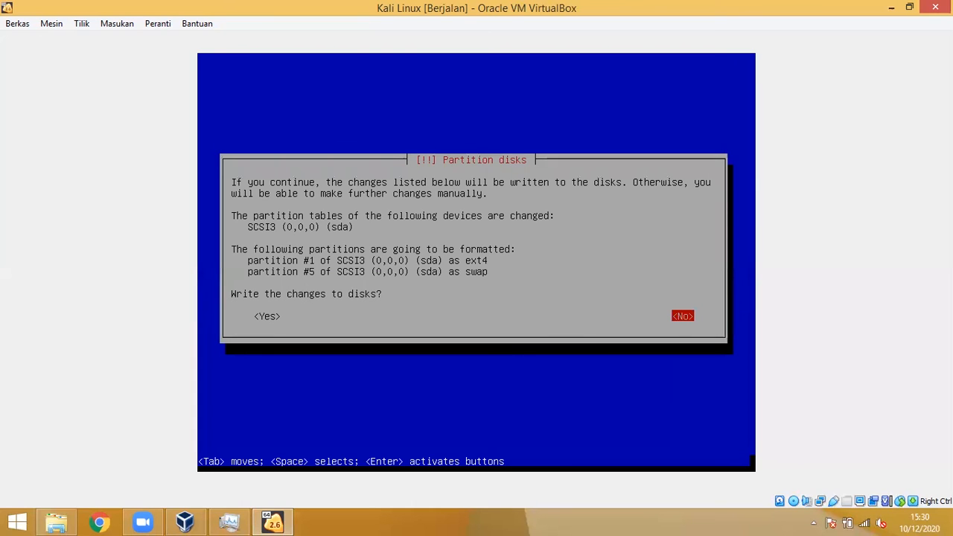
pyautogui.press('Tab')
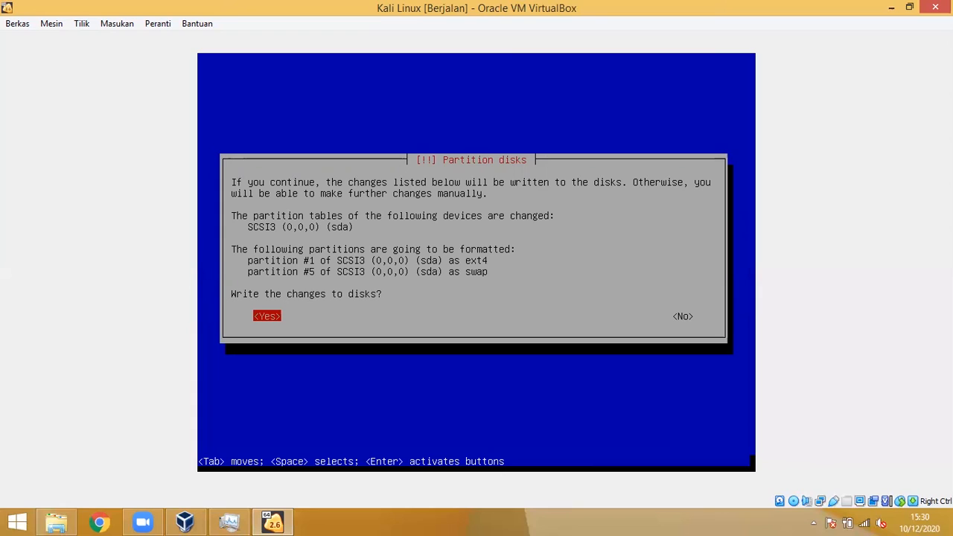
# Step: Approve writing the 20.4 GB ext4 root and 1.1 GB swap partitions to disk
pyautogui.press('Return')
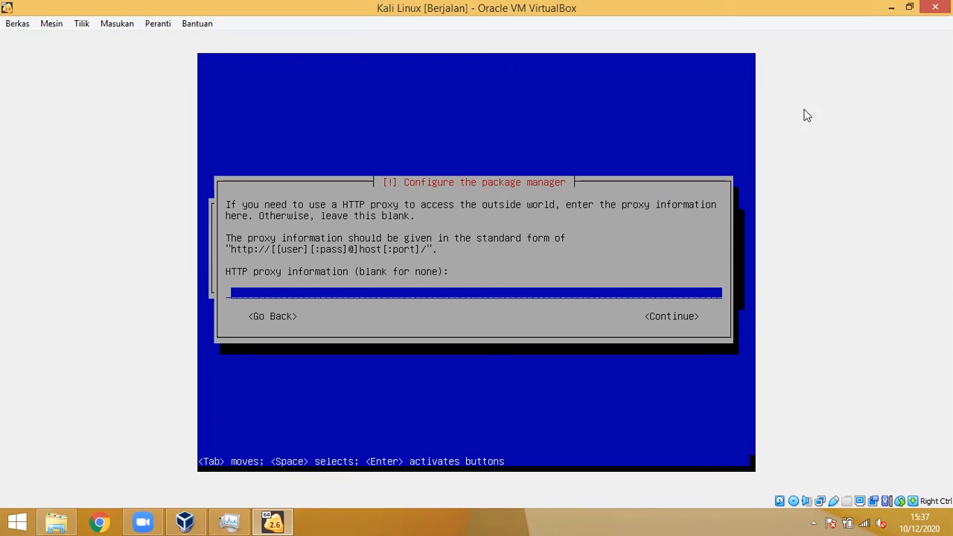
# Step: Leave the HTTP proxy blank, choose Change mirror after the failed download, and continue without a proxy
pyautogui.press('Return')
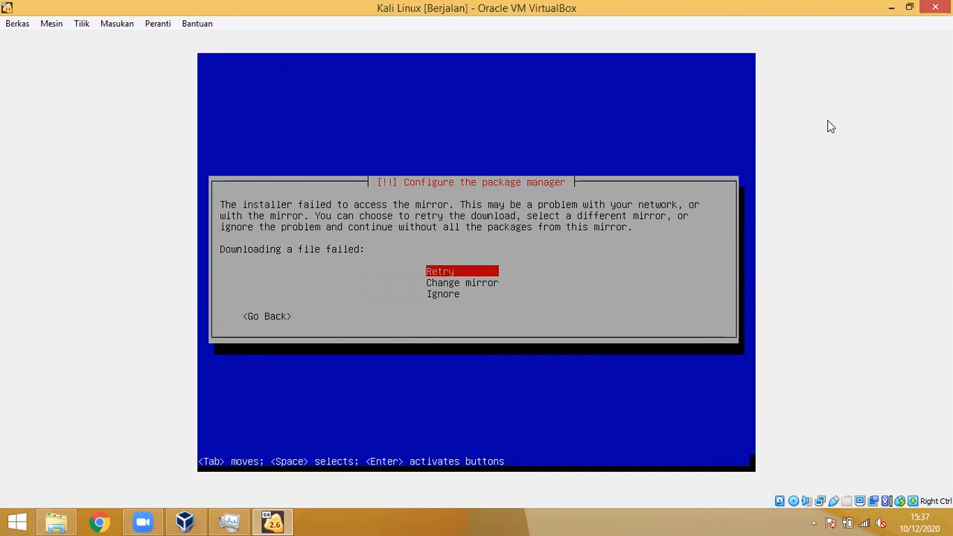
pyautogui.press('Down')
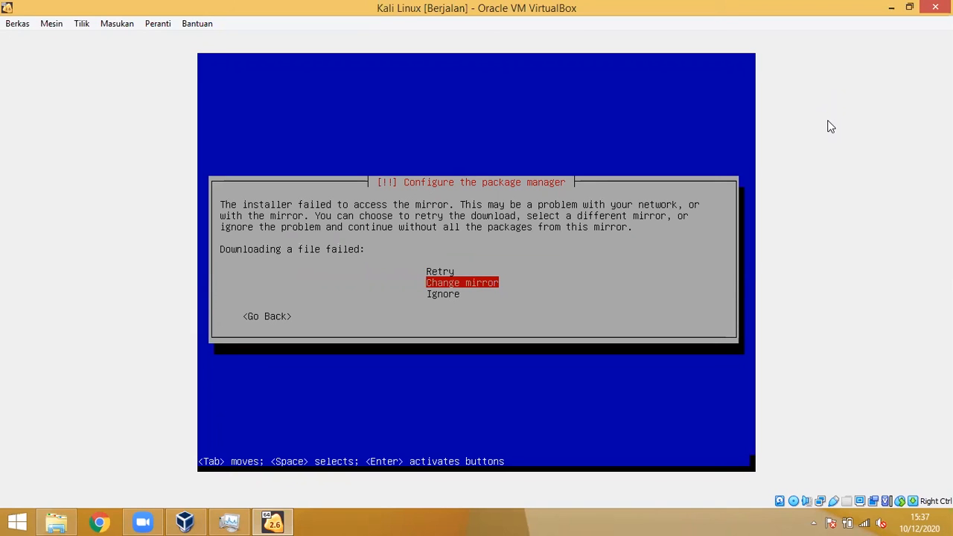
pyautogui.press('Down')
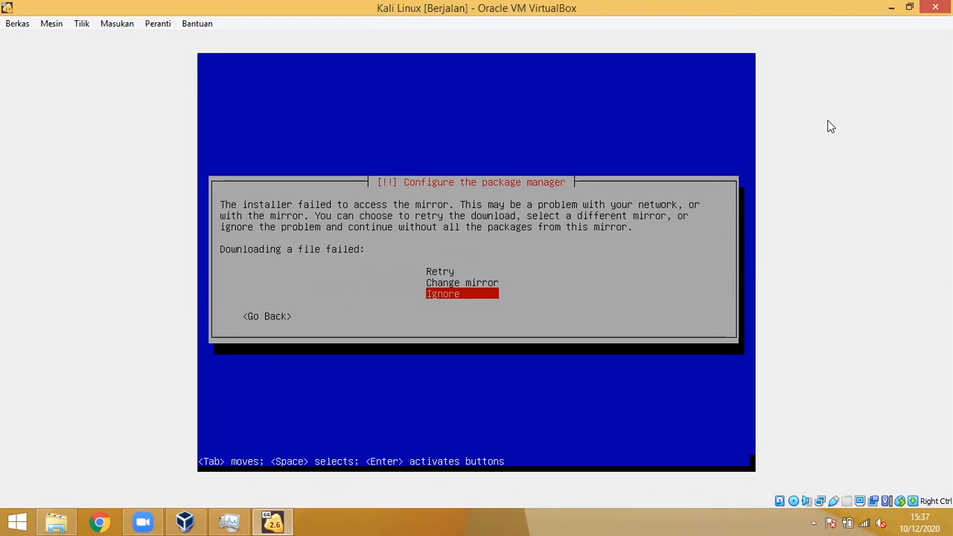
pyautogui.press('Up')
pyautogui.press('Return')
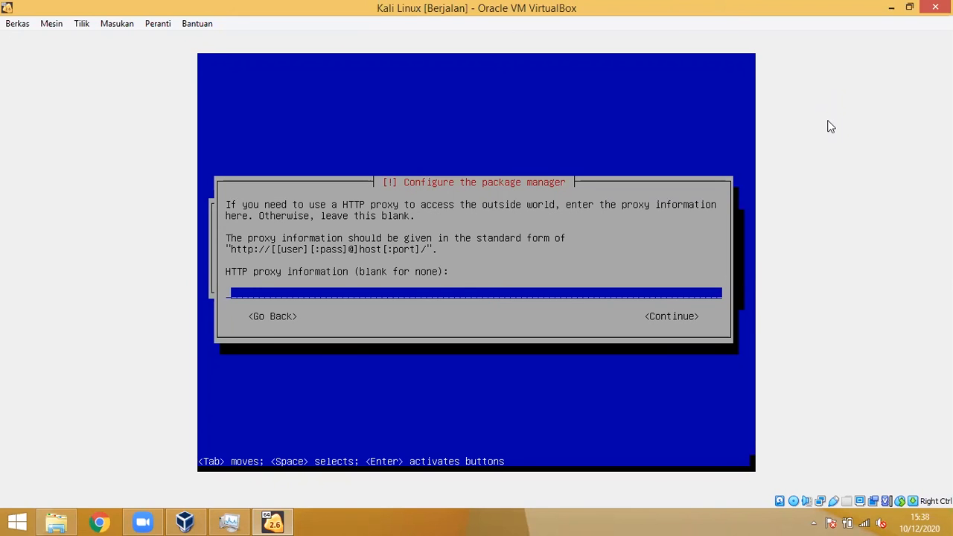
pyautogui.press('Tab')
pyautogui.press('Return')
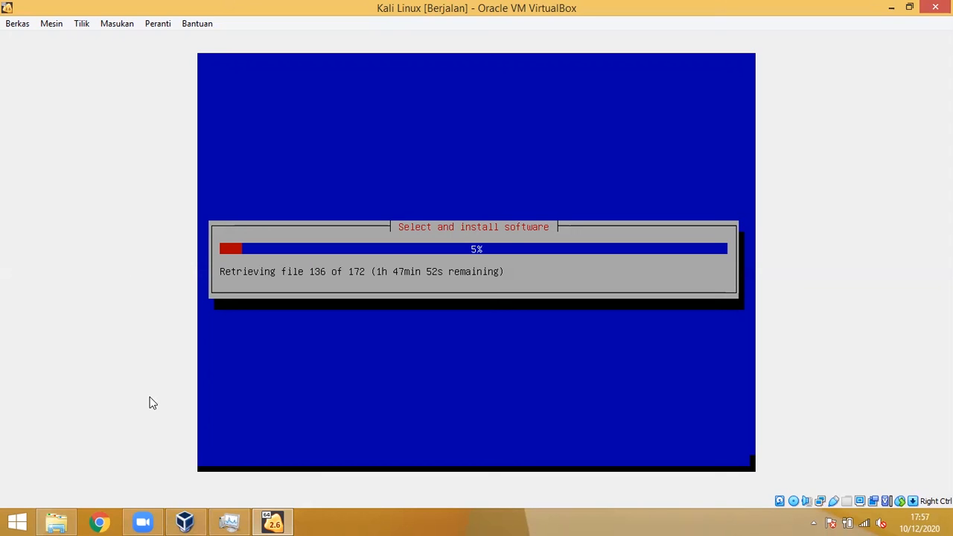
# Step: Bring VirtualBox Manager to the front and select the XP machine entry
pyautogui.click(192, 521)
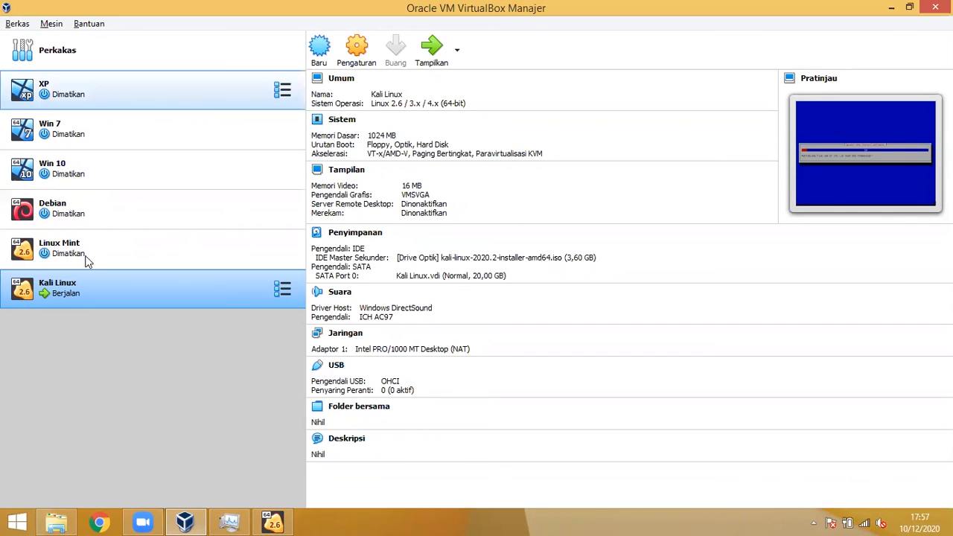
pyautogui.click(98, 109)
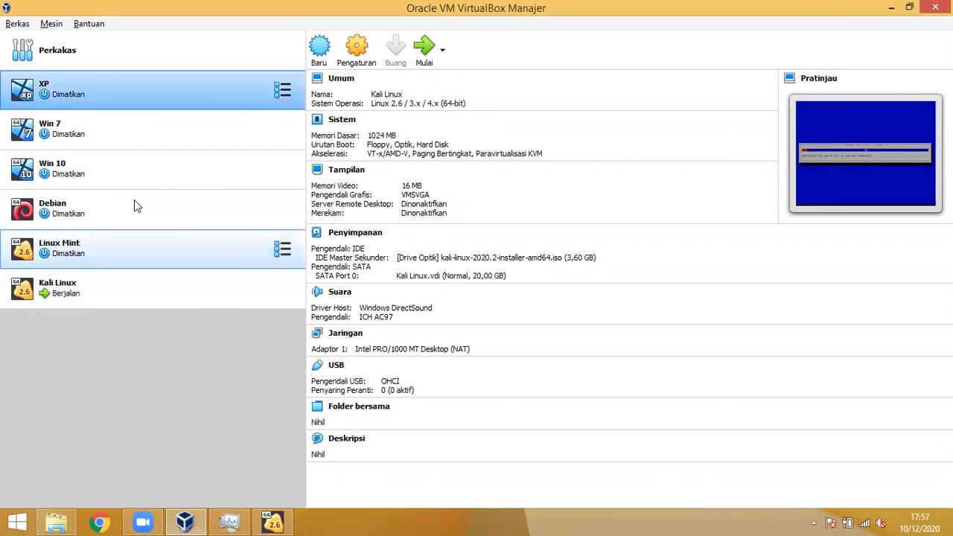